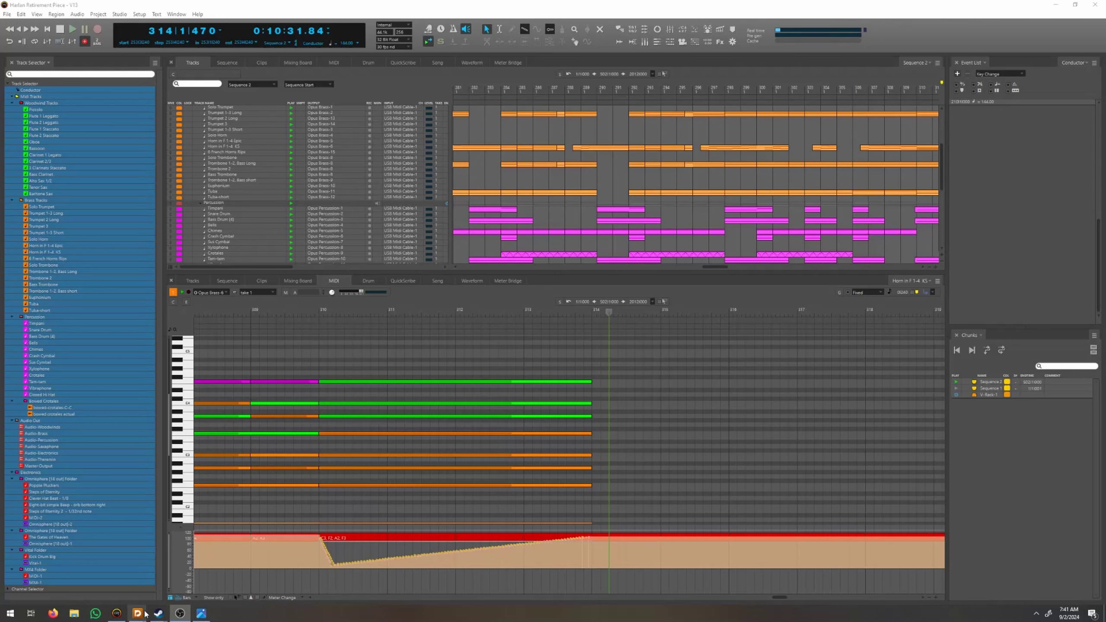
Bring Dorico forward, scroll the Flute 2 piano roll to bar 1, and open sidebyside.JPG in Photos.
mouse_move(139, 616)
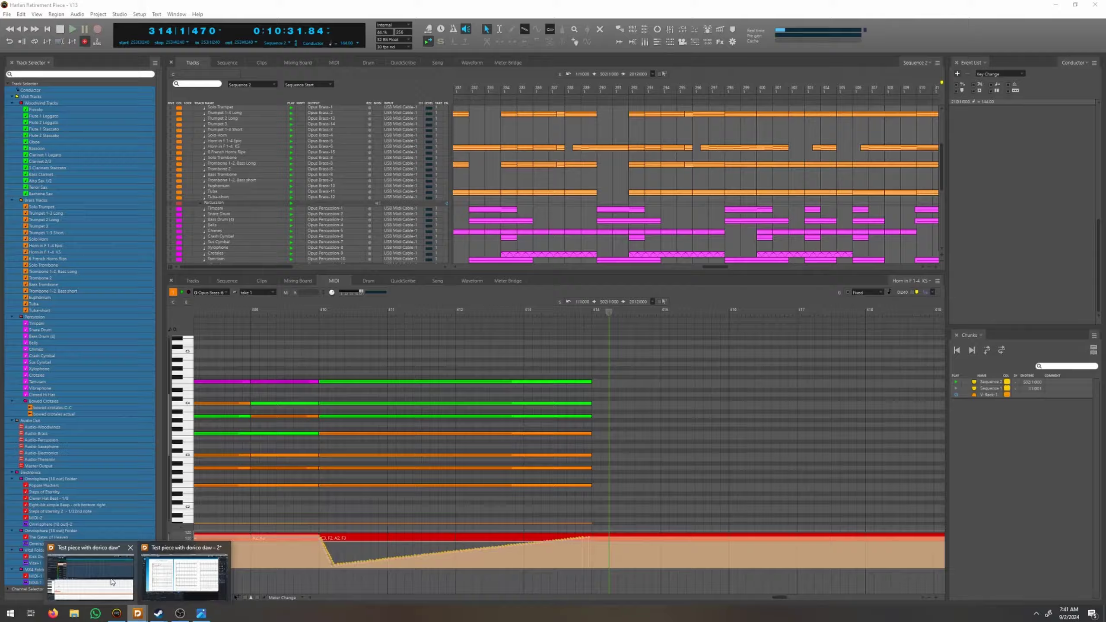
left_click(113, 583)
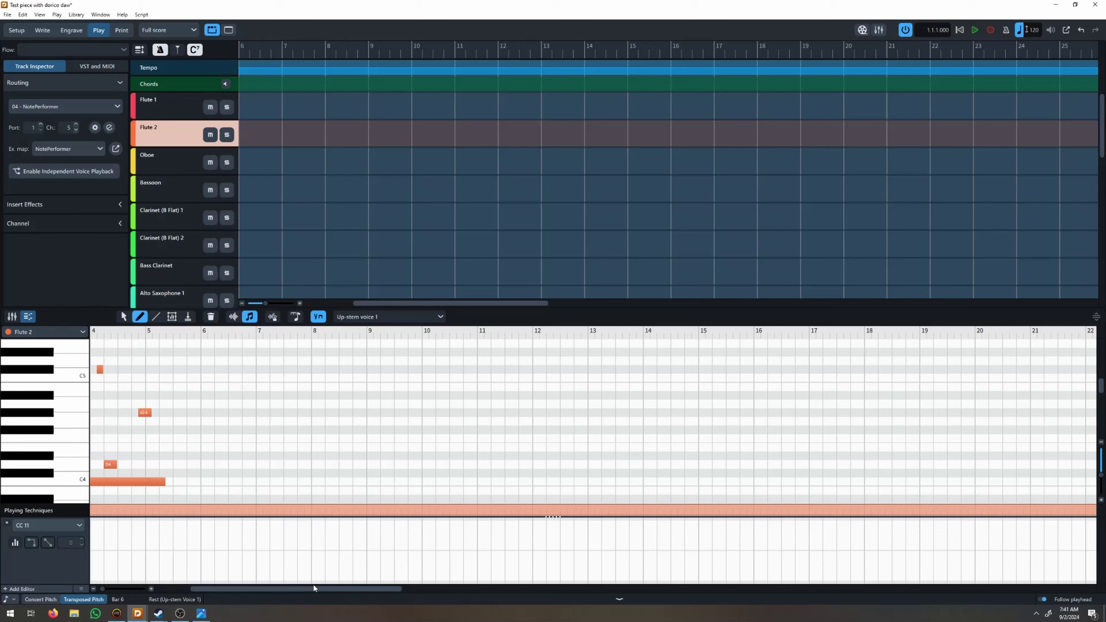
left_click_drag(314, 591, 279, 591)
scroll(215, 431, "down", 3)
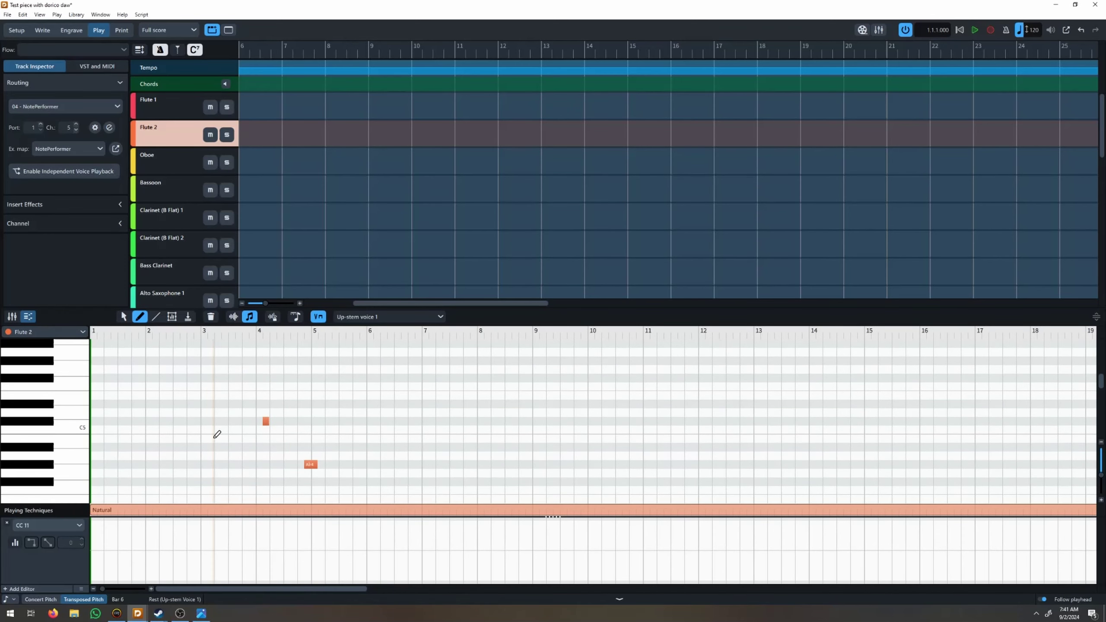
scroll(222, 431, "up", 3)
scroll(227, 424, "down", 3)
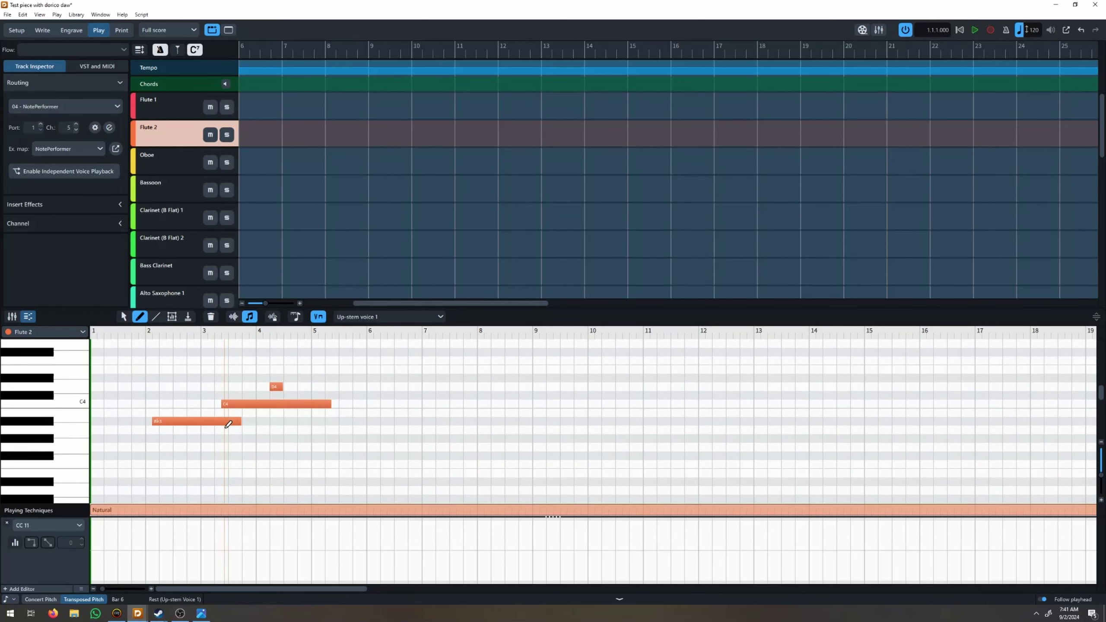
scroll(228, 424, "up", 3)
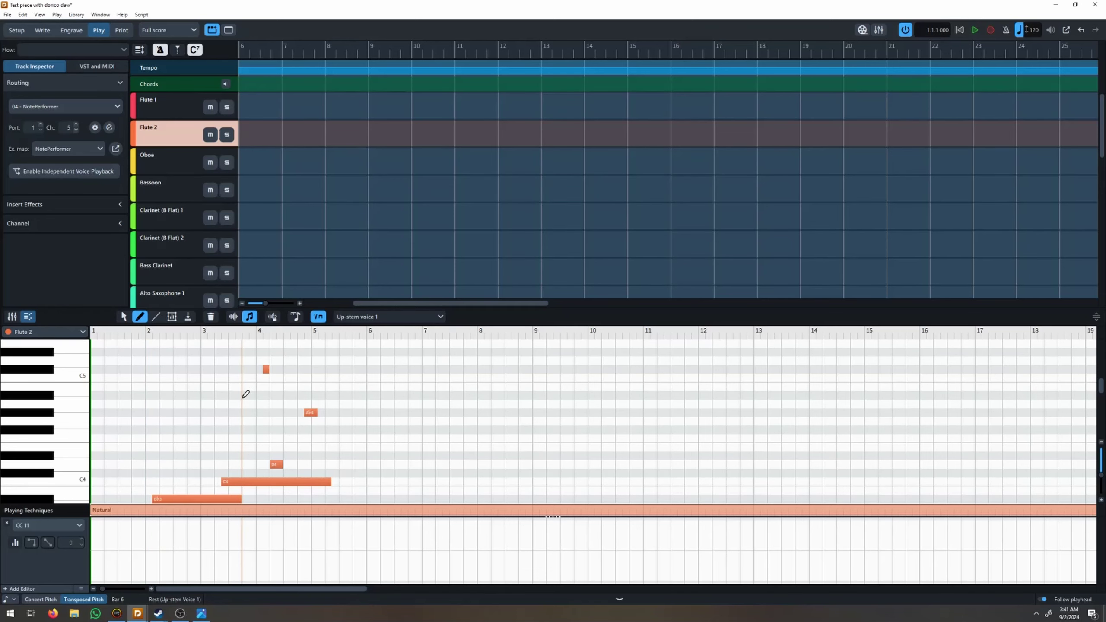
scroll(237, 398, "down", 3)
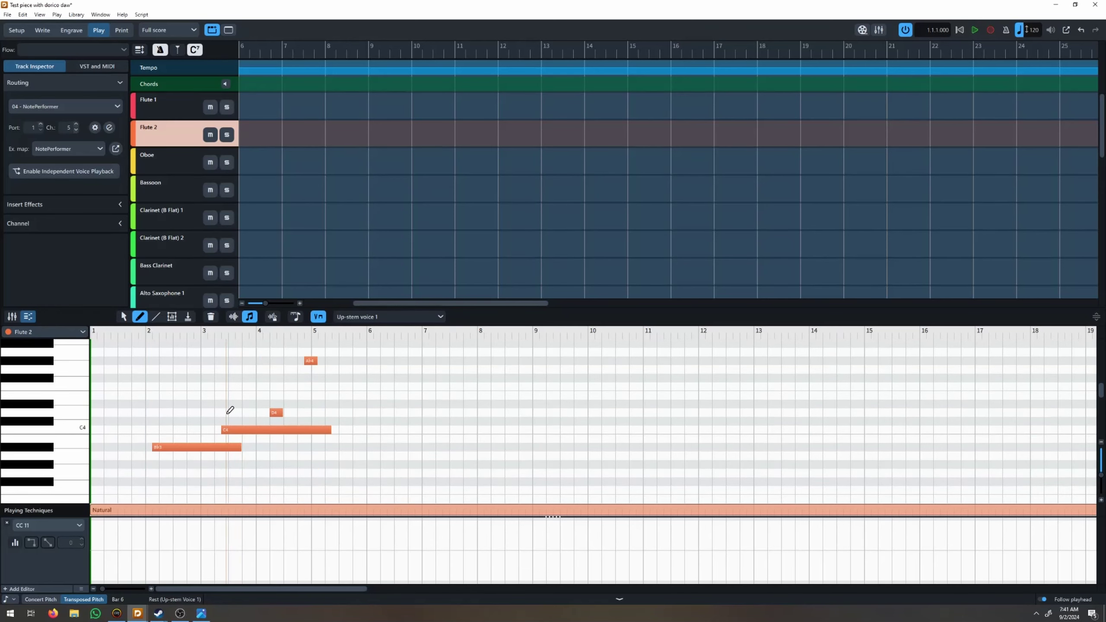
left_click(201, 613)
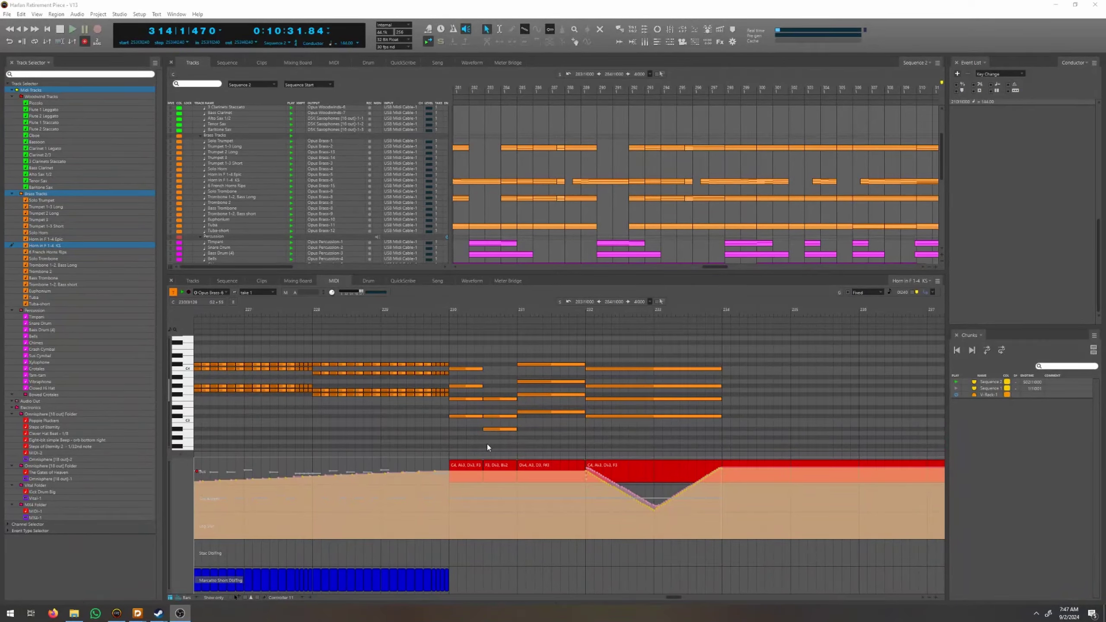
scroll(535, 223, "down", 3)
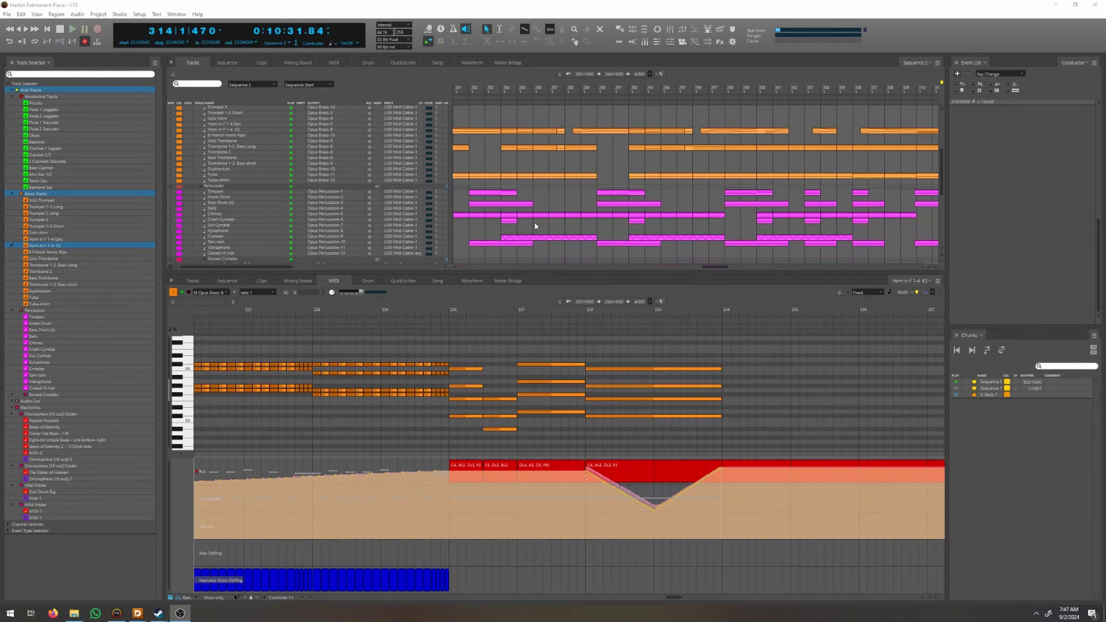
scroll(551, 240, "up", 3)
scroll(552, 239, "down", 3)
scroll(398, 409, "down", 1)
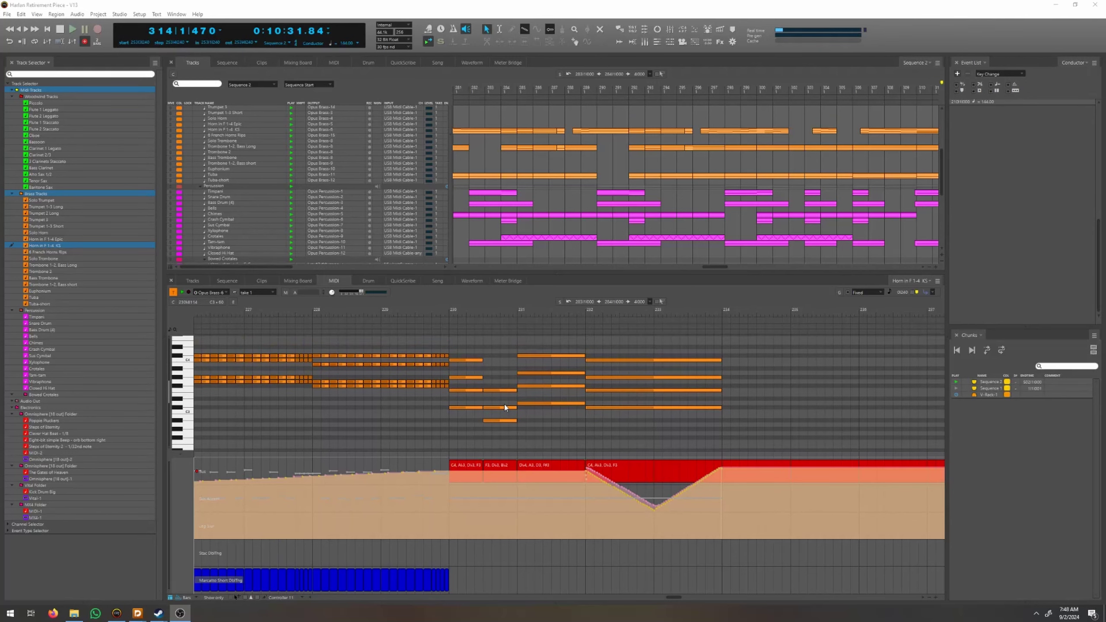
scroll(386, 394, "down", 5)
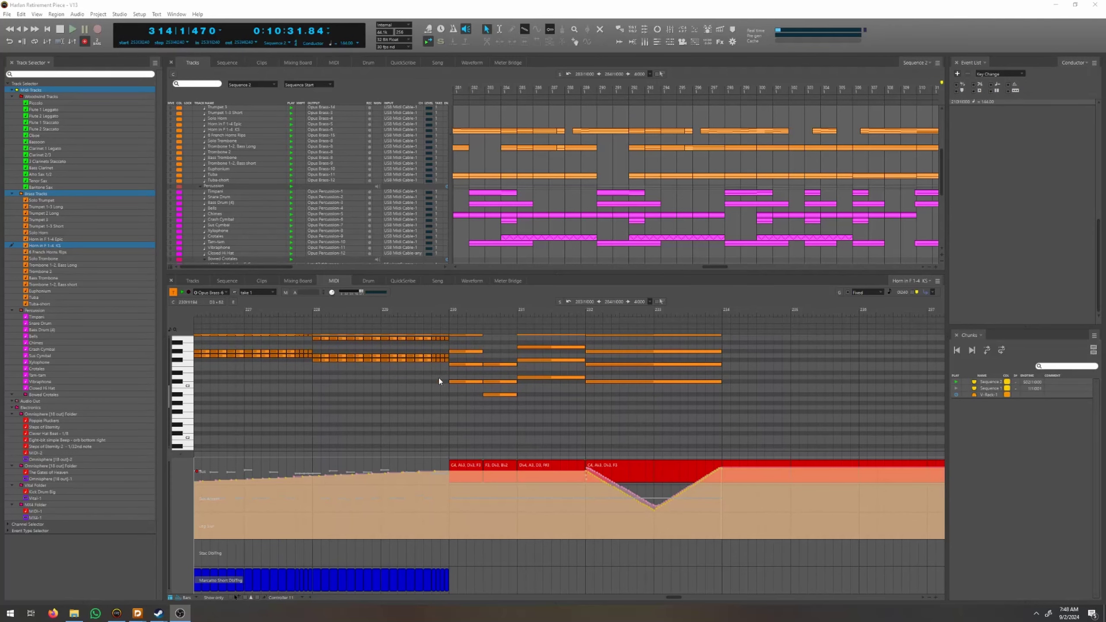
scroll(425, 407, "up", 5)
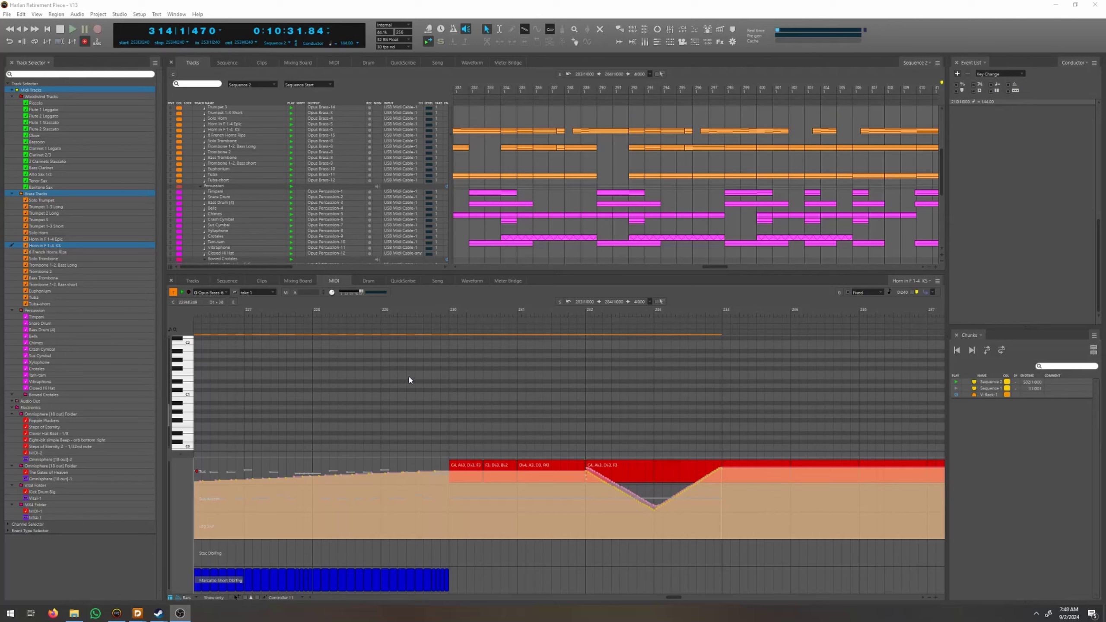
scroll(465, 422, "up", 2)
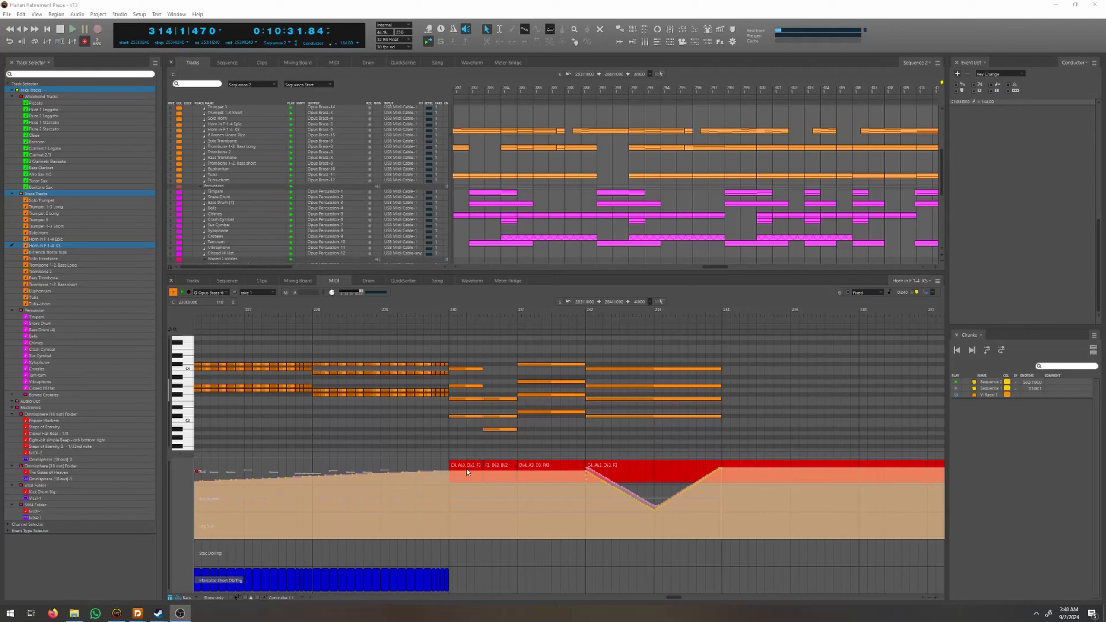
scroll(504, 383, "down", 2)
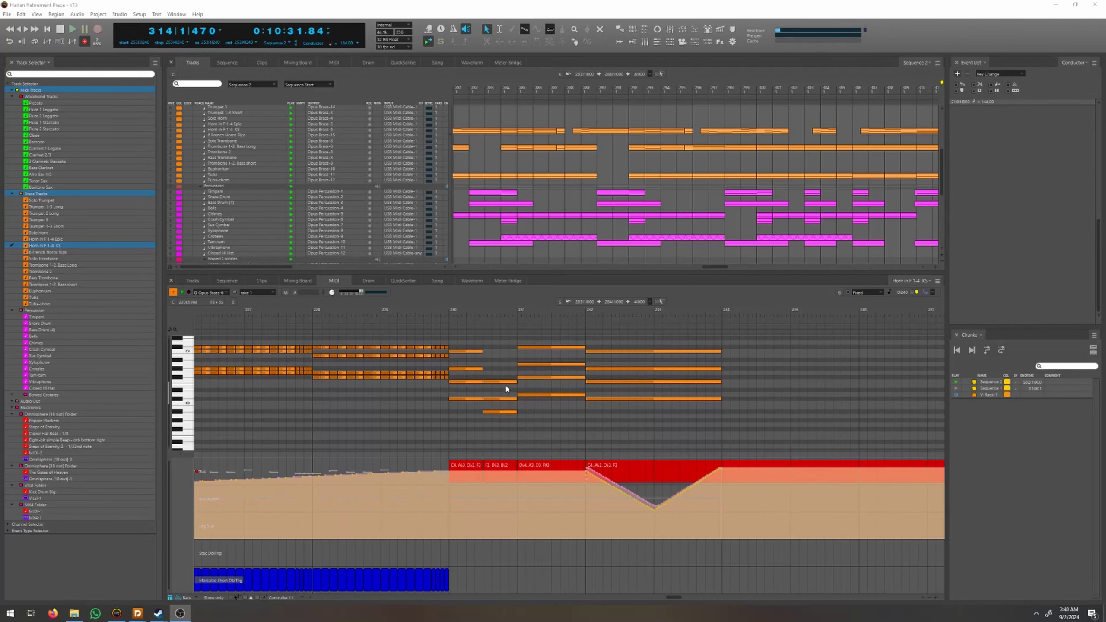
scroll(493, 412, "up", 3)
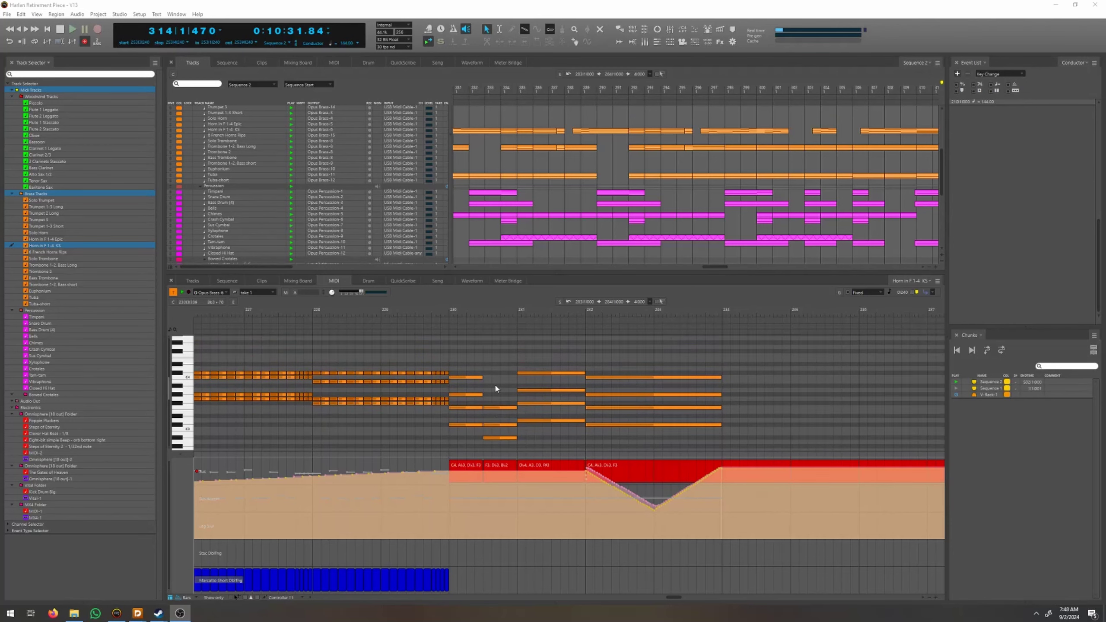
left_click_drag(372, 351, 585, 425)
scroll(586, 424, "down", 2)
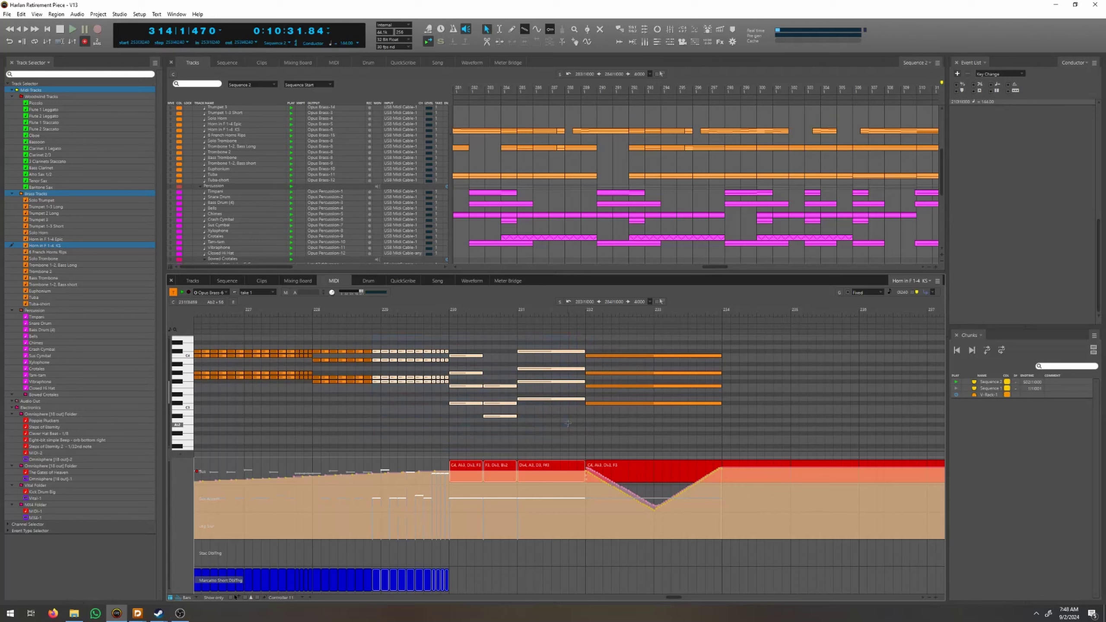
left_click(586, 425)
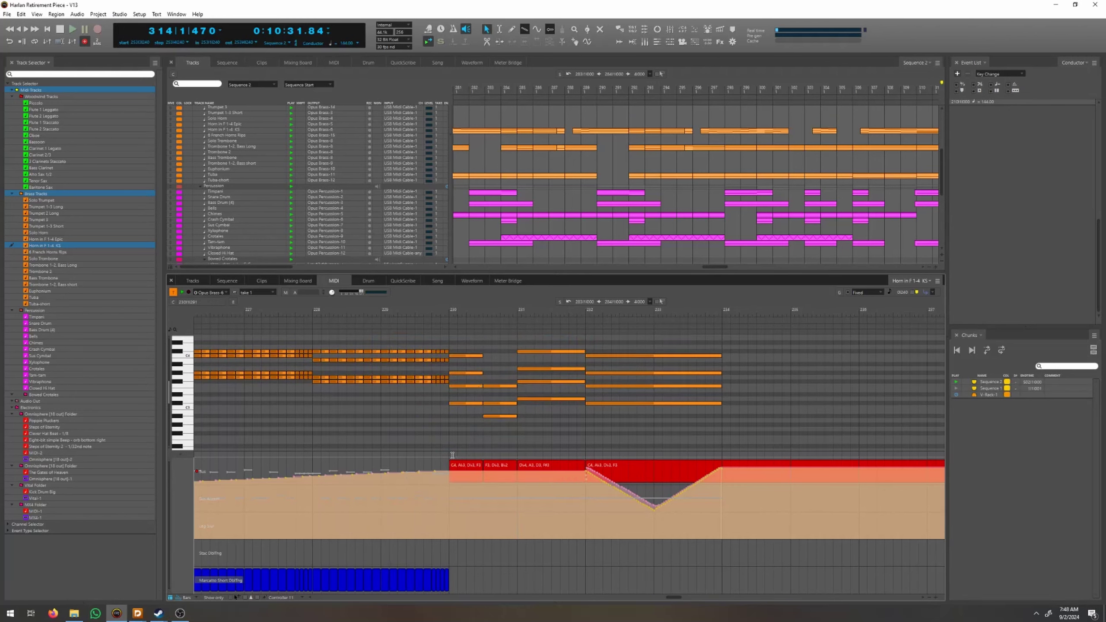
scroll(471, 403, "up", 4)
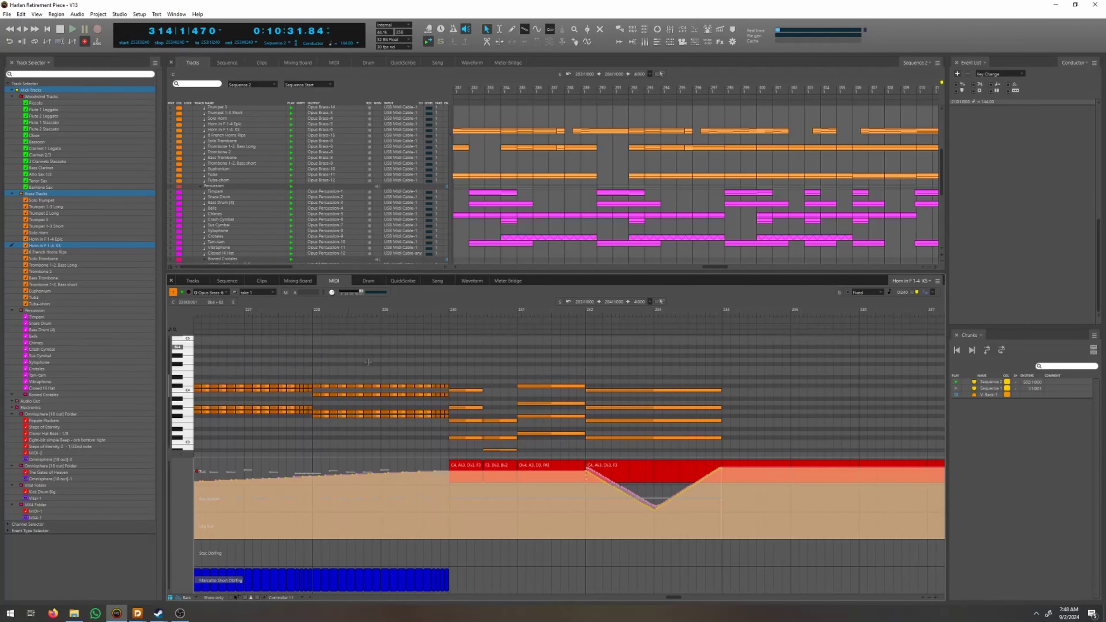
scroll(368, 375, "down", 2)
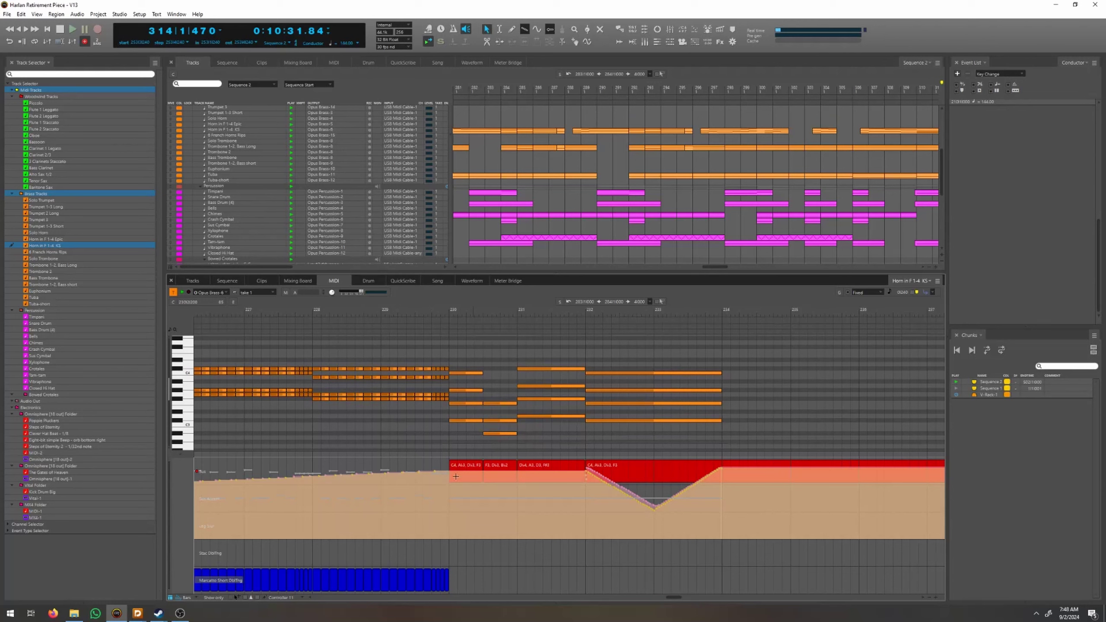
scroll(439, 450, "up", 2)
left_click_drag(279, 354, 449, 416)
left_click_drag(465, 350, 670, 433)
scroll(665, 431, "up", 3)
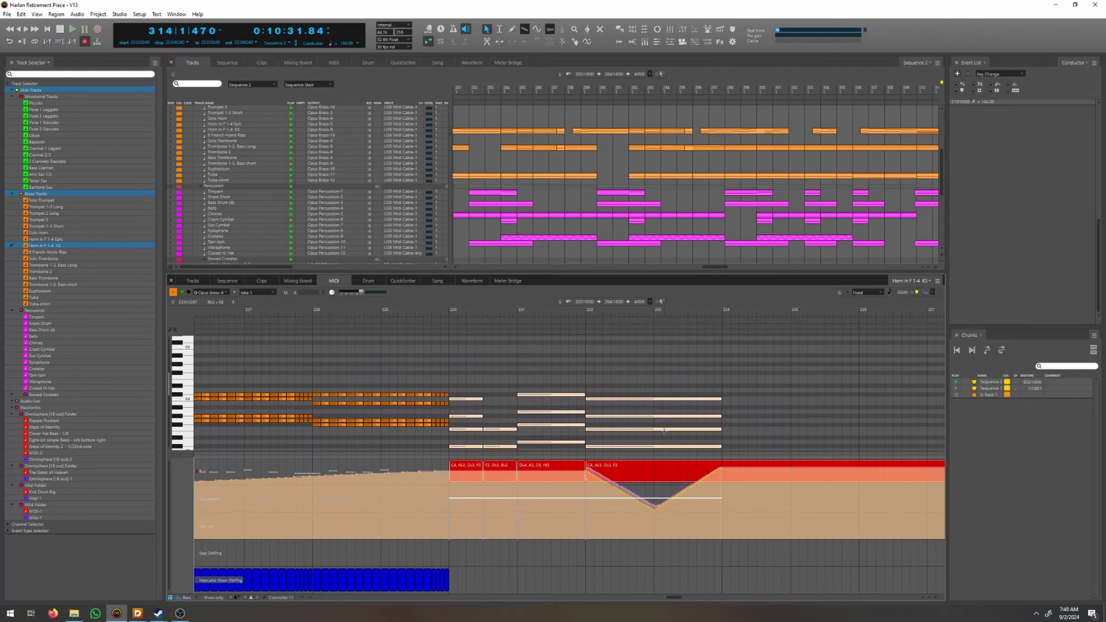
scroll(618, 392, "down", 2)
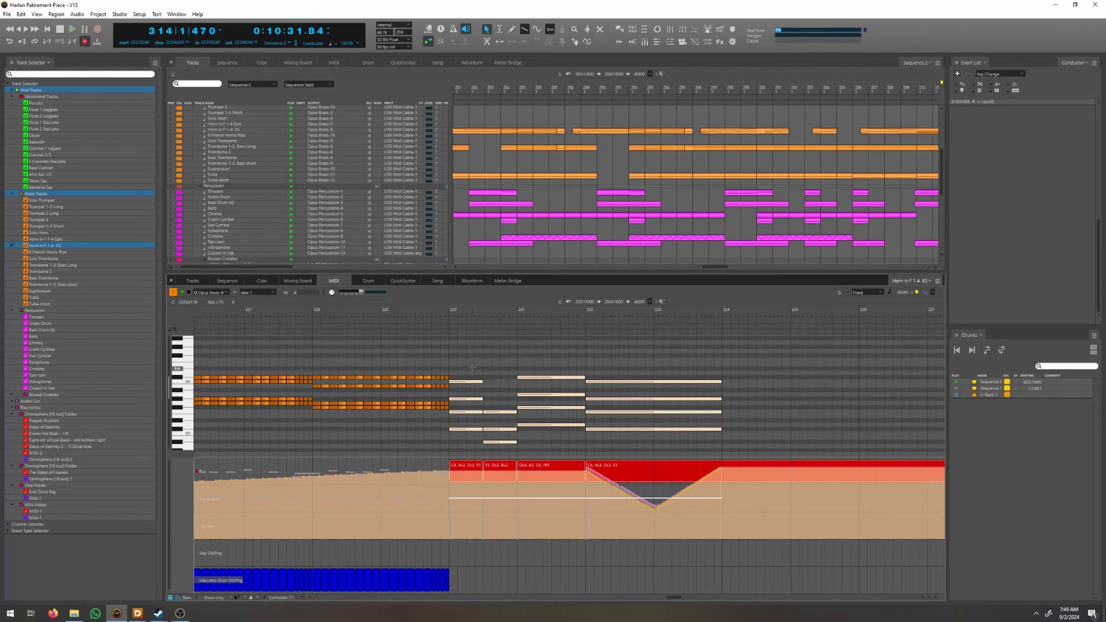
scroll(481, 400, "down", 2)
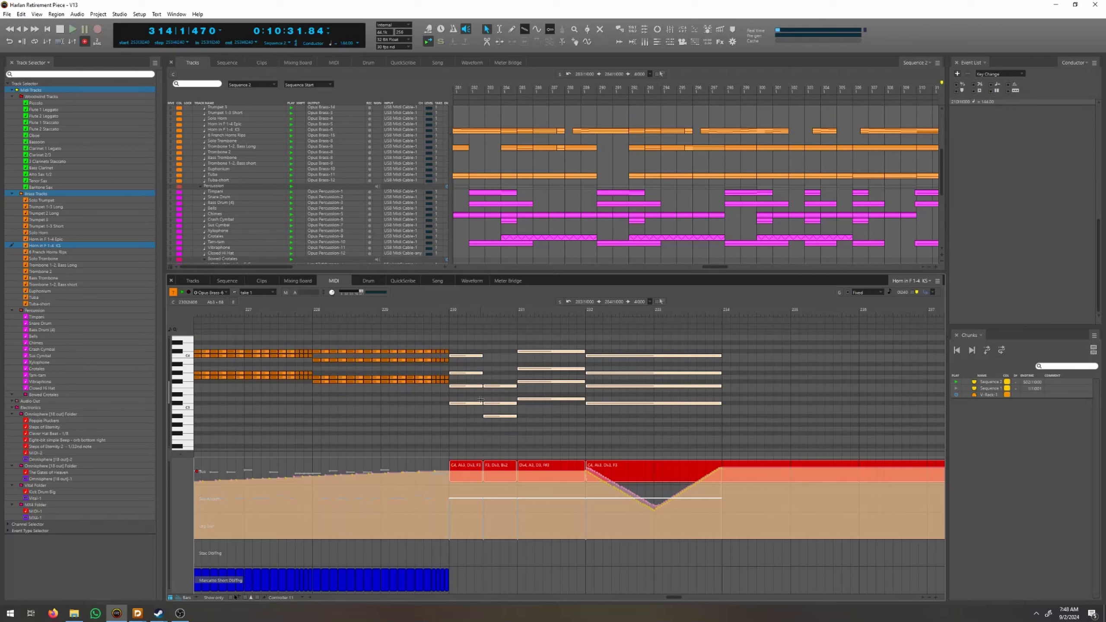
scroll(572, 389, "up", 1)
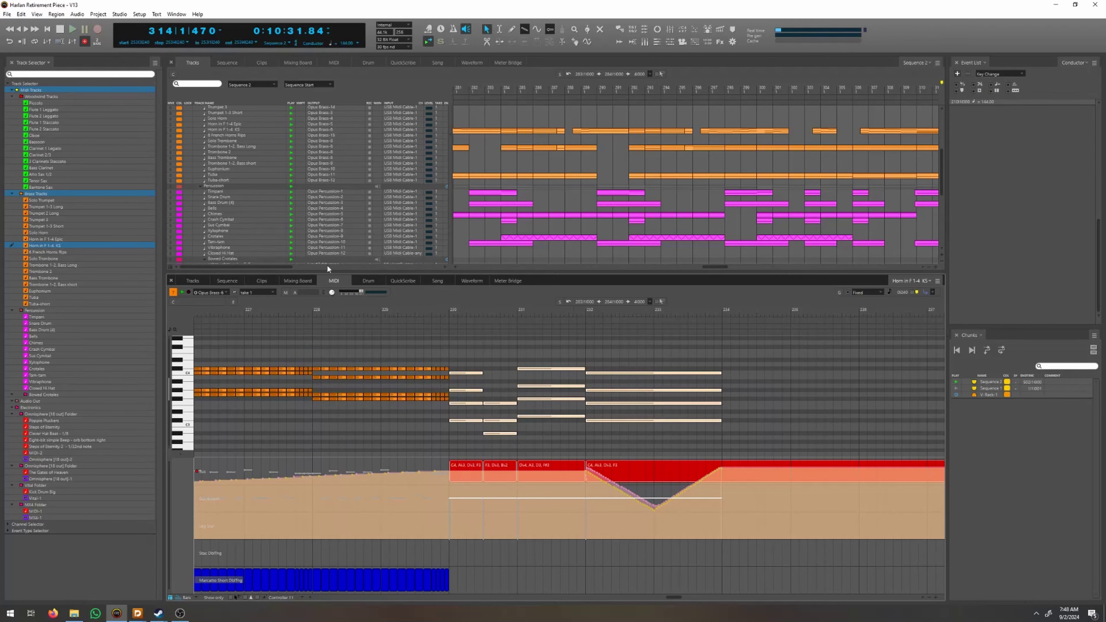
left_click(363, 314)
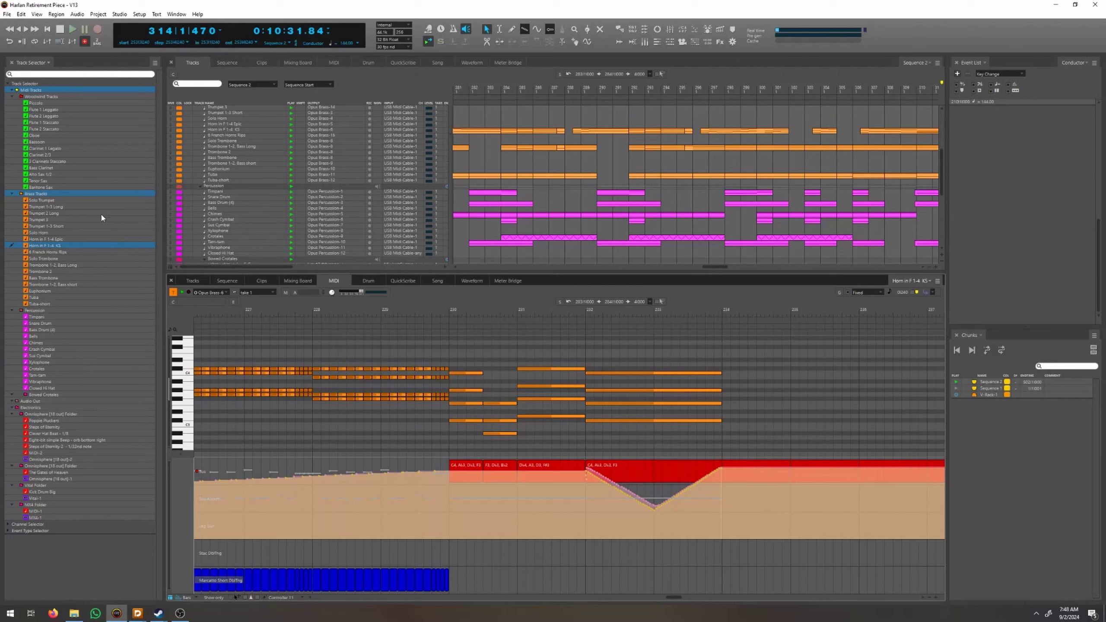
left_click(98, 201)
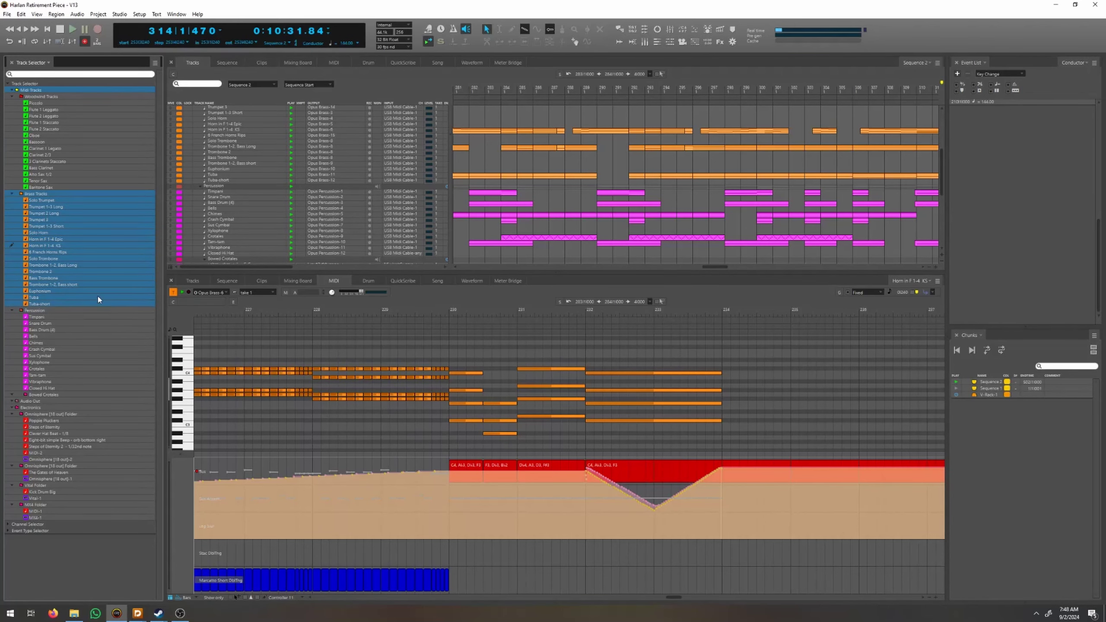
scroll(199, 454, "down", 2)
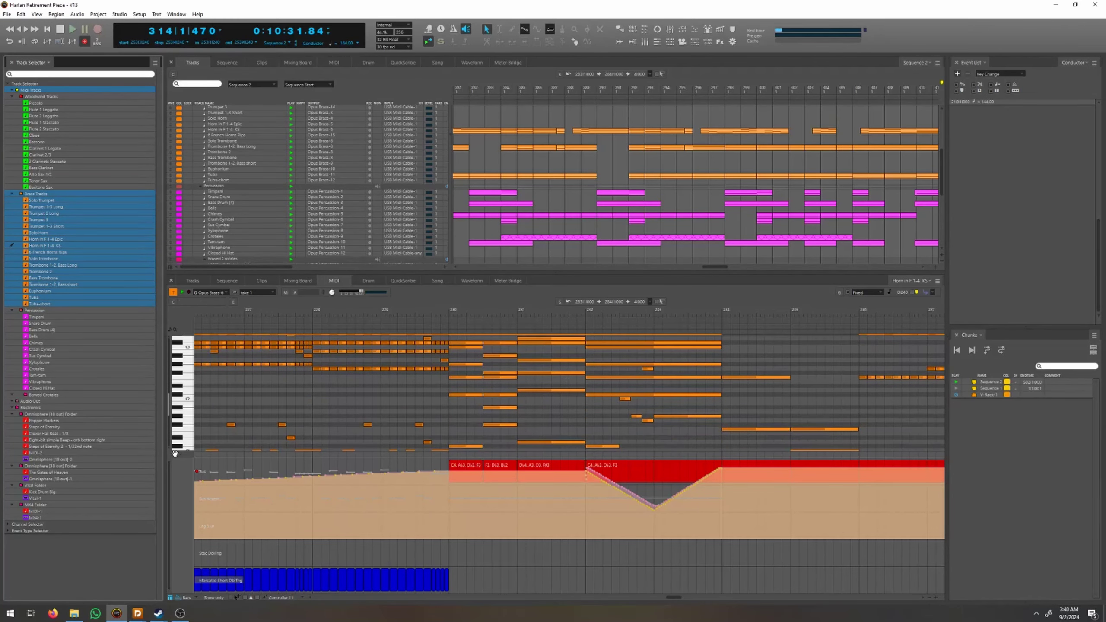
left_click_drag(175, 453, 175, 526)
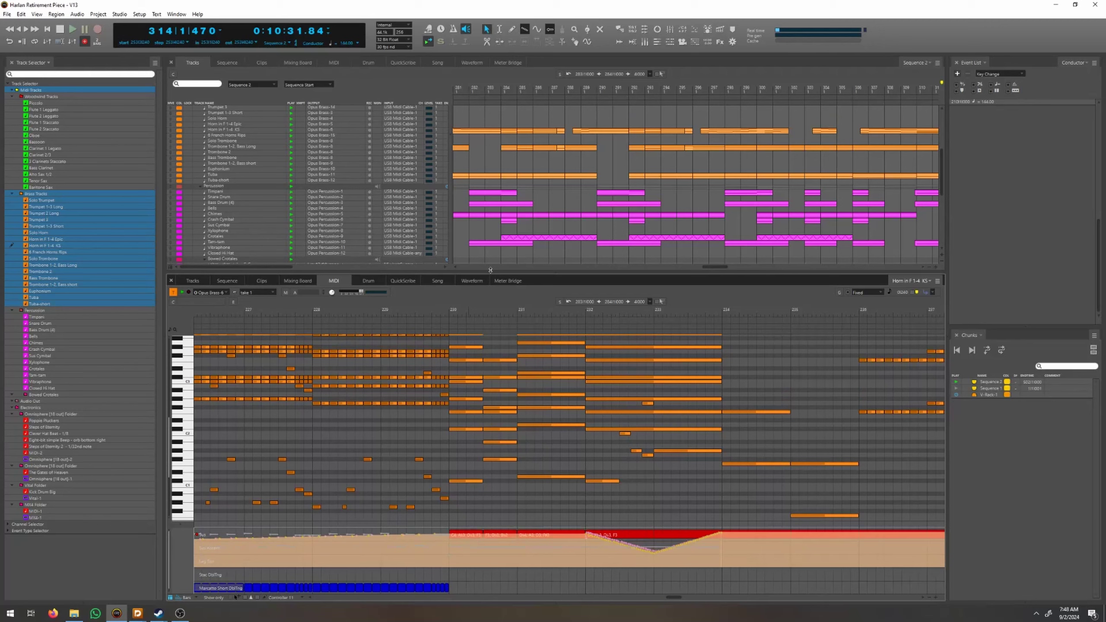
left_click_drag(490, 270, 491, 181)
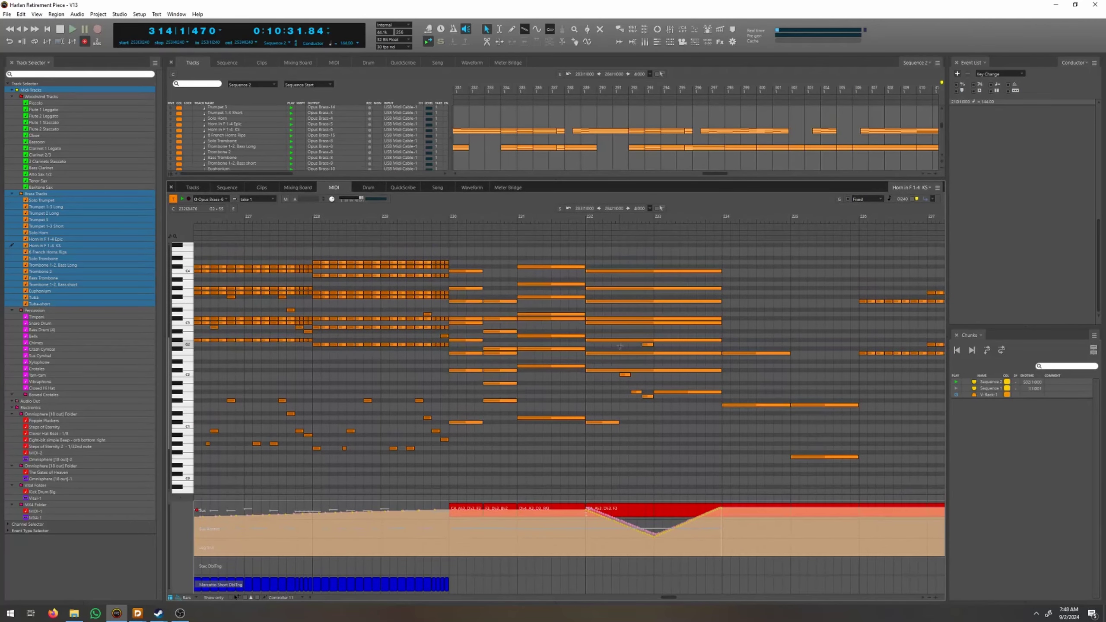
scroll(620, 347, "up", 2)
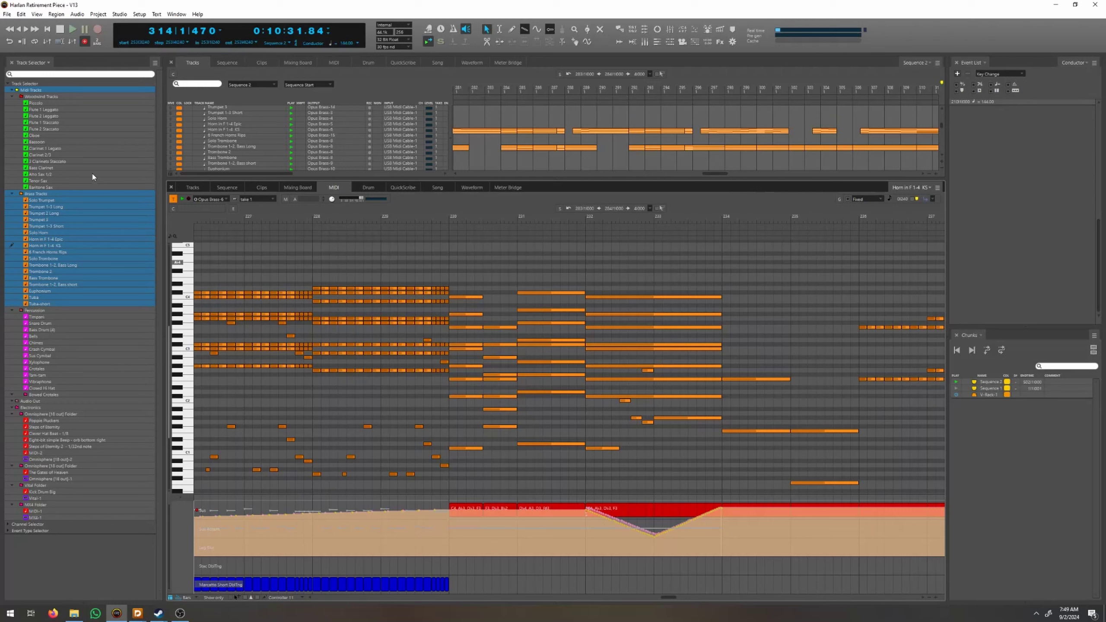
left_click(83, 95)
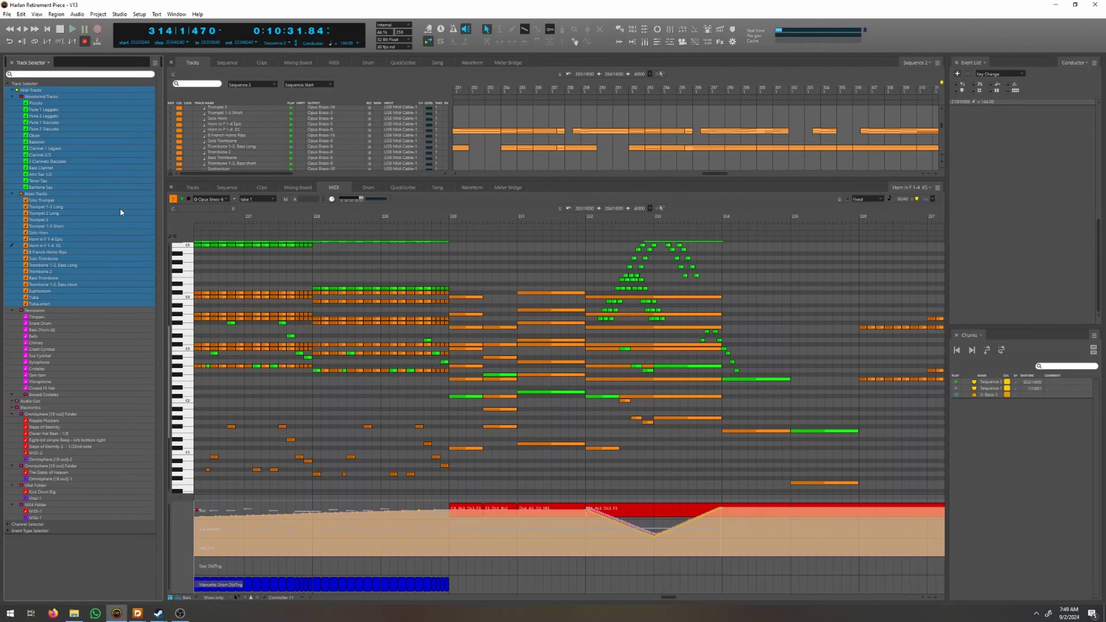
scroll(560, 402, "up", 2)
scroll(559, 401, "up", 1)
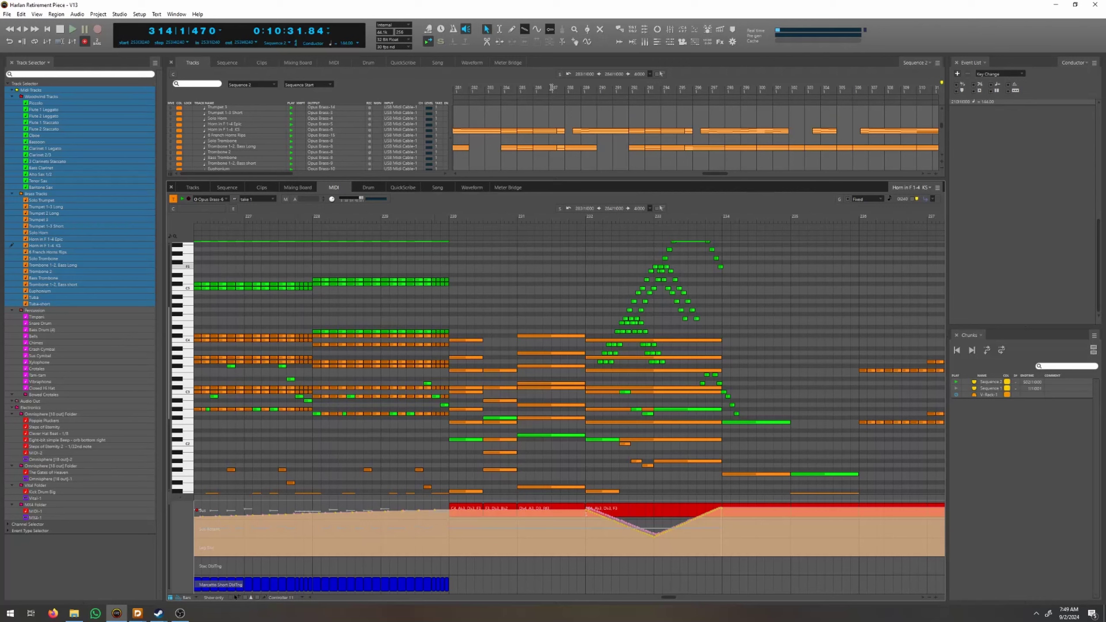
Draw a test note at bar 234, undo it, and add the percussion and electronics tracks to the editor.
left_click(510, 29)
left_click_drag(731, 357, 824, 357)
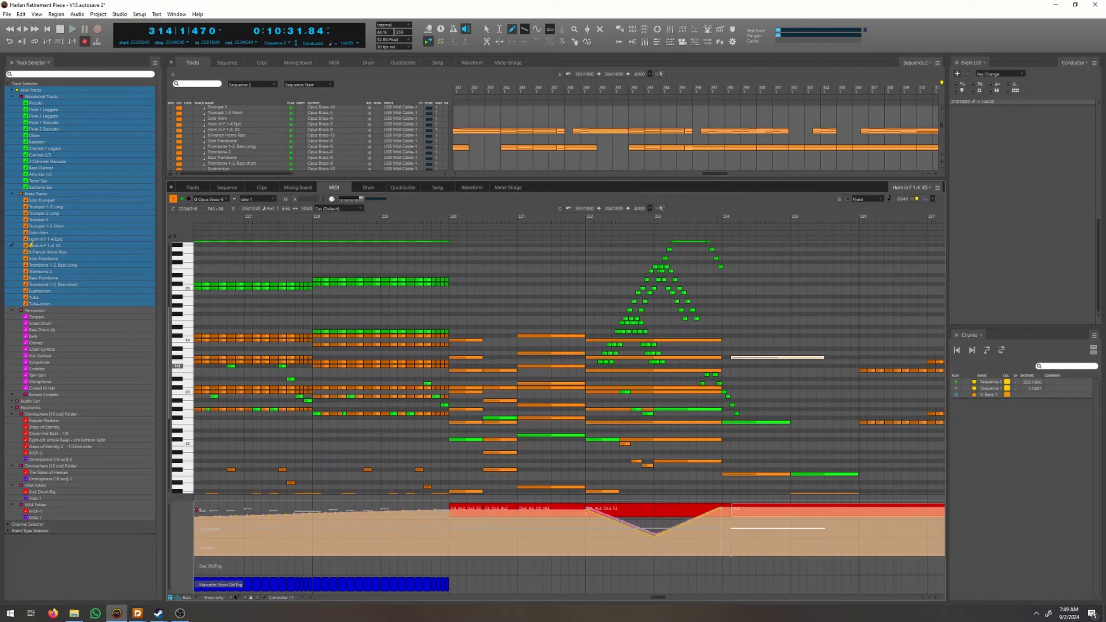
key("ctrl+z")
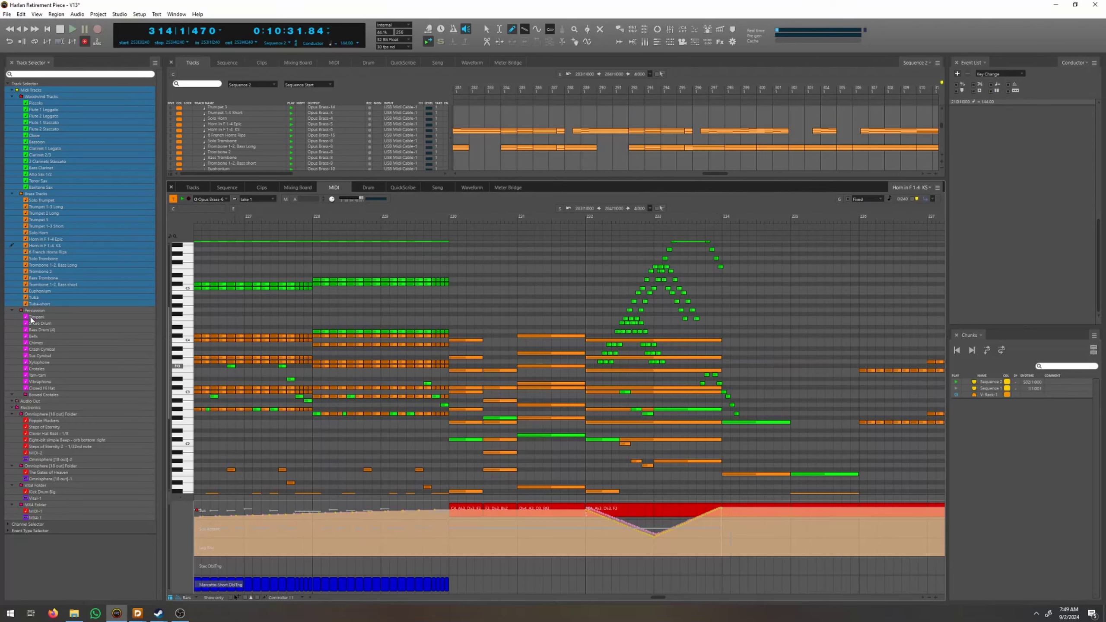
left_click_drag(31, 319, 54, 459)
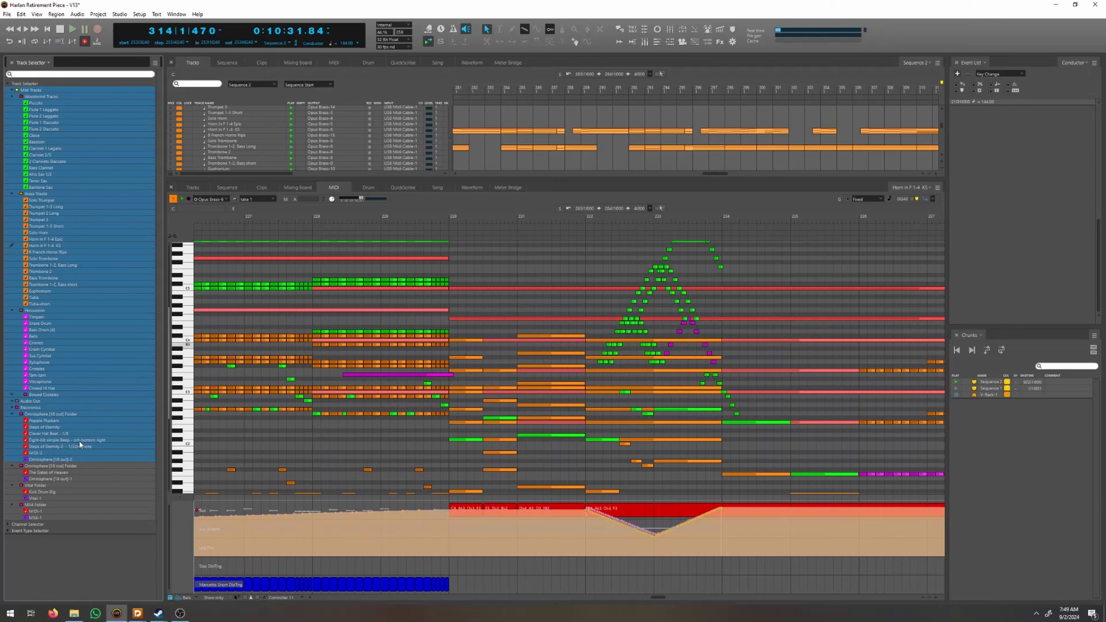
Hide the Omnisphere, woodwind and other brass tracks so only Horn in F 1-4 KS shows.
left_click(71, 413, "ctrl")
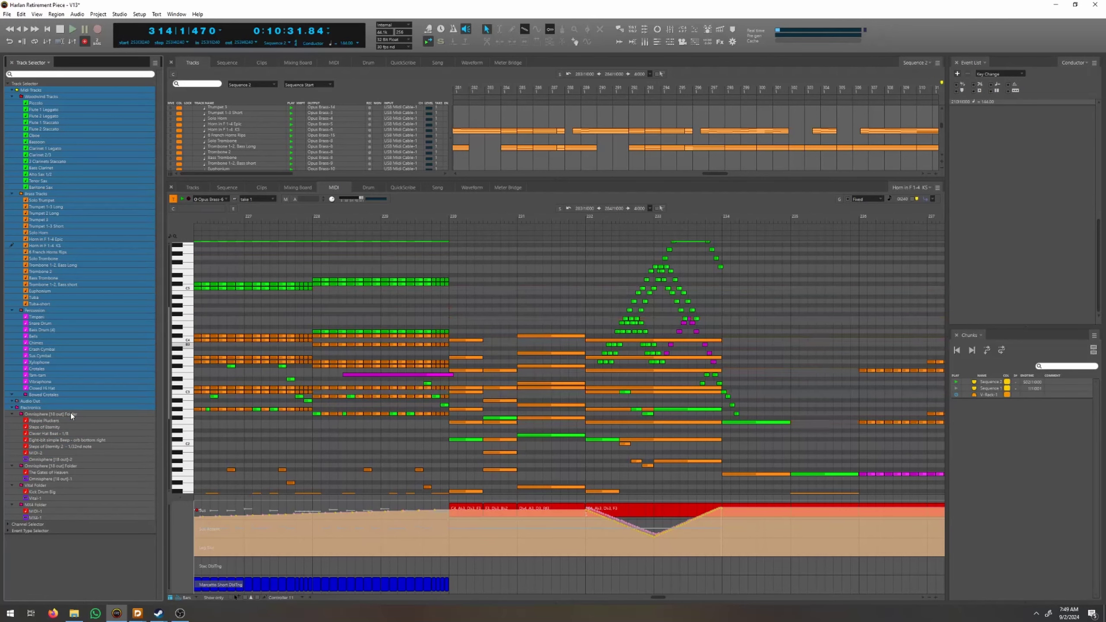
left_click(59, 96, "ctrl")
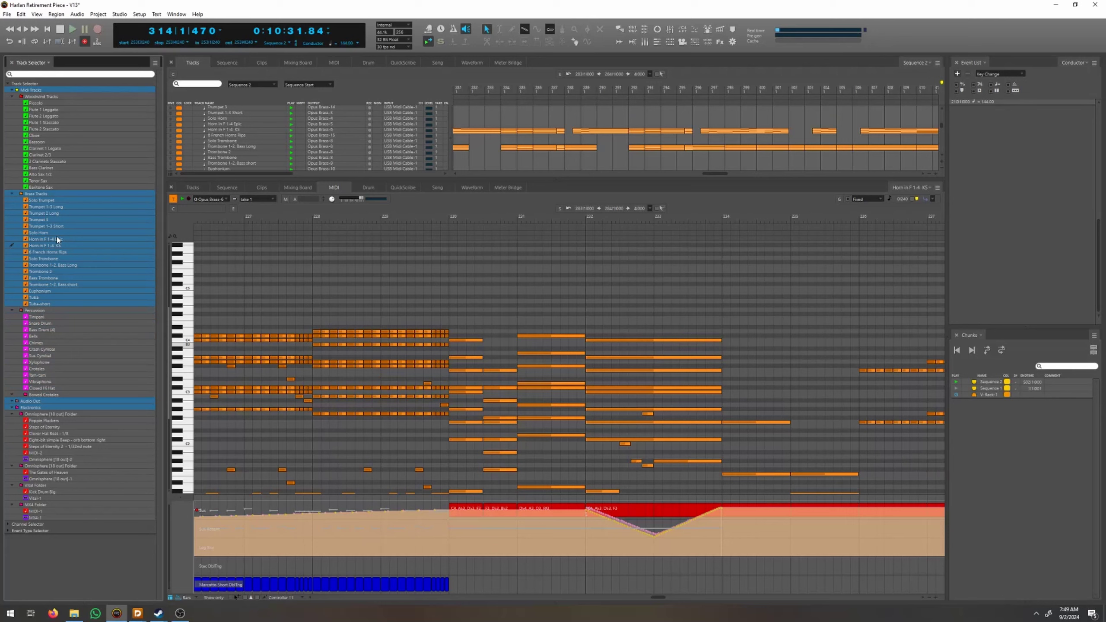
left_click(82, 195)
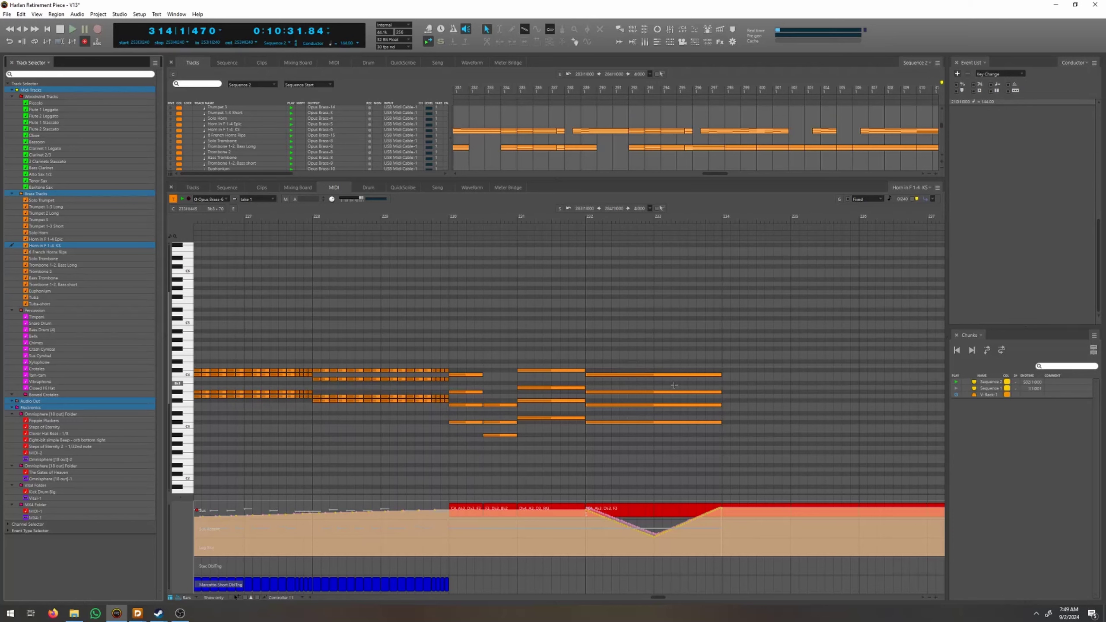
Marquee-select the four horn notes in bars 232–233 and test-resize their ends, leaving them unchanged.
left_click_drag(662, 333, 718, 449)
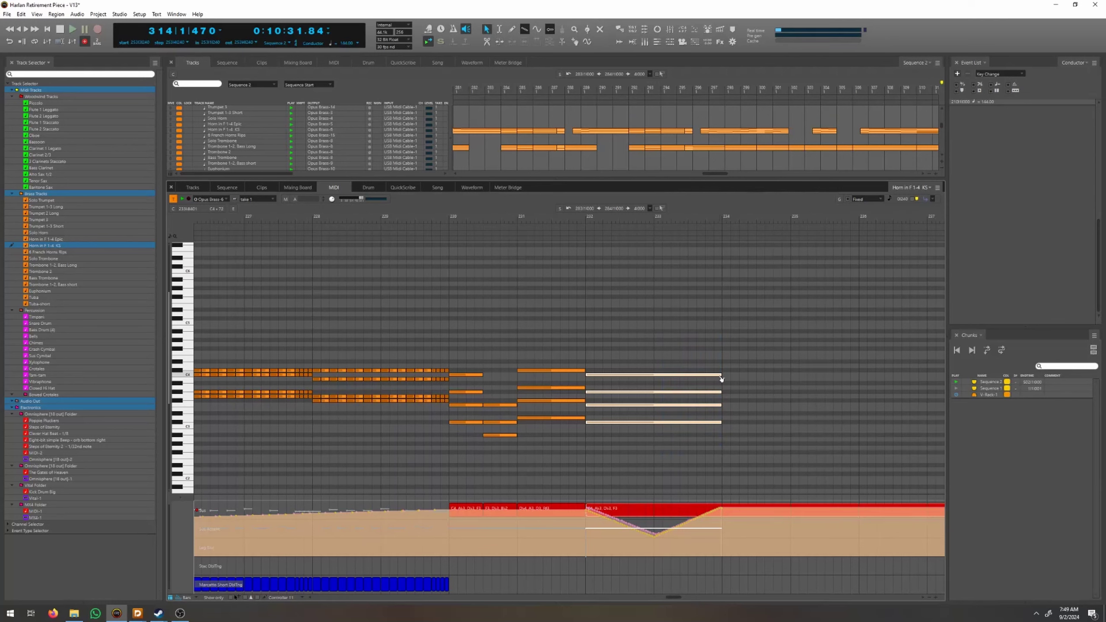
left_click_drag(618, 333, 711, 443)
left_click_drag(722, 374, 728, 379)
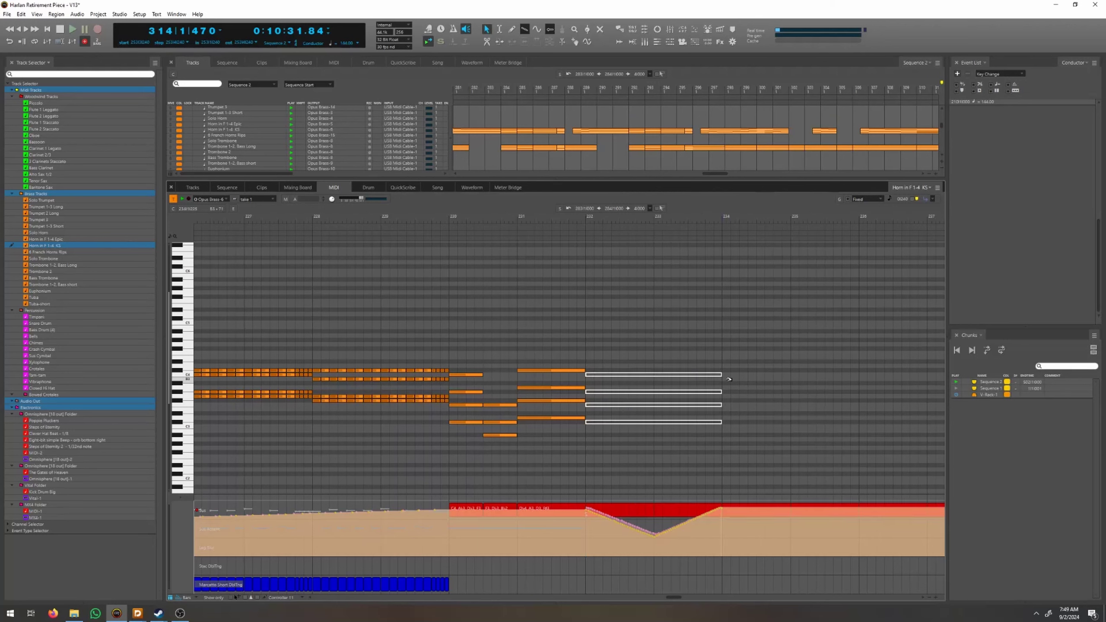
left_click(661, 358)
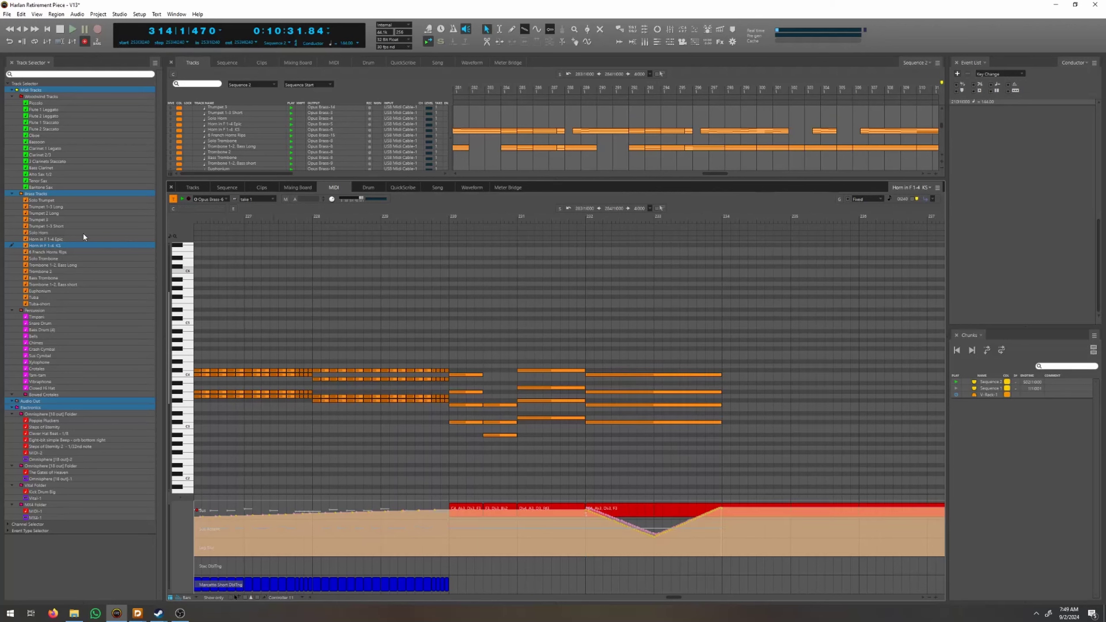
Show the brass tracks from Trumpet 1-3 Long through Tuba together in the MIDI editor.
left_click(68, 206, "shift")
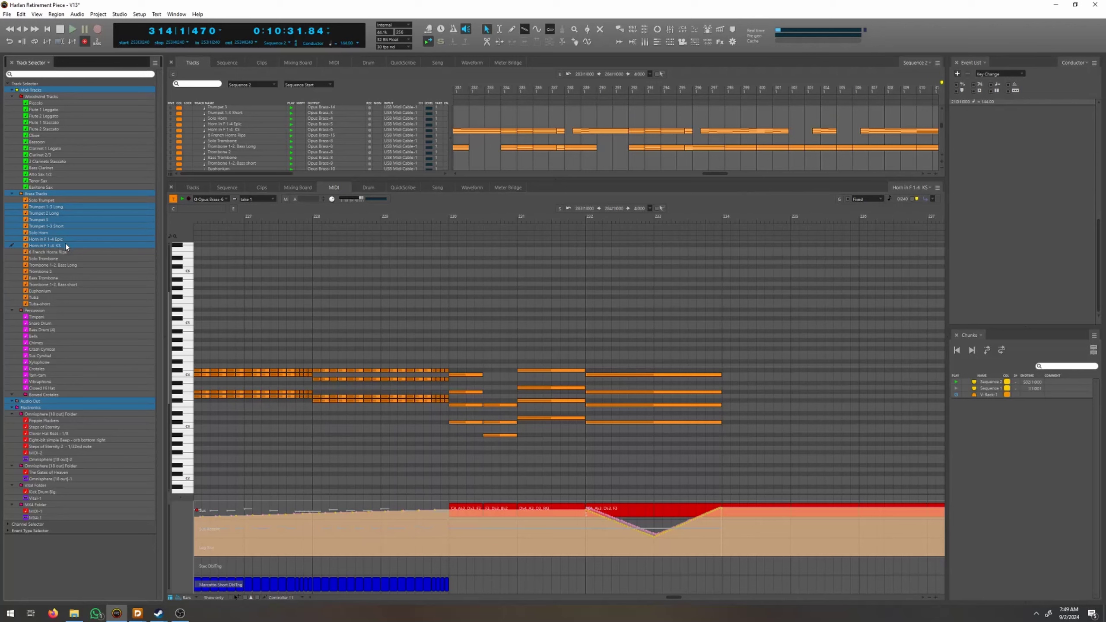
left_click(83, 296, "shift")
scroll(286, 333, "down", 3)
scroll(676, 373, "down", 2)
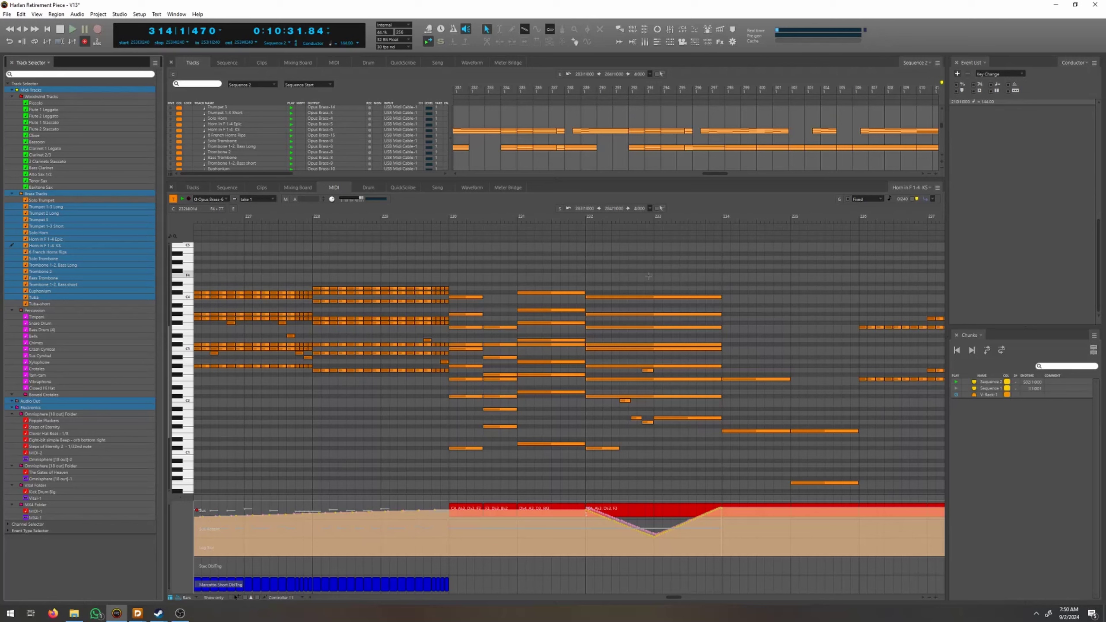
Select the brass notes in bars 232–234 and test-stretch their ends, keeping them ending at bar 234.
left_click_drag(673, 264, 703, 439)
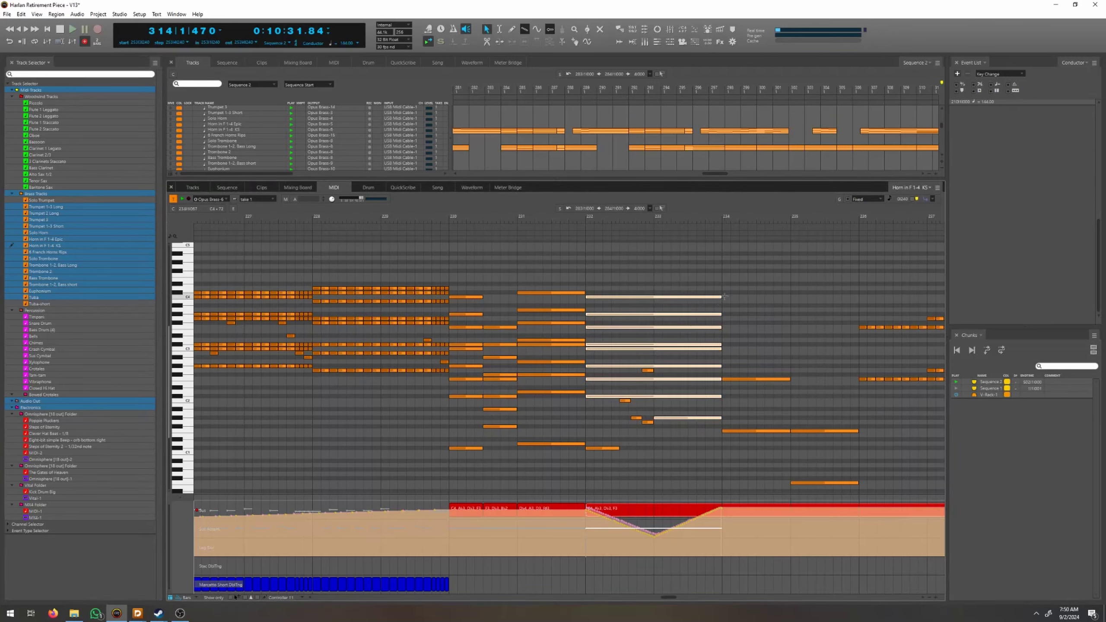
mouse_move(725, 295)
left_mouse_down()
mouse_move(844, 296)
mouse_move(736, 295)
left_mouse_up()
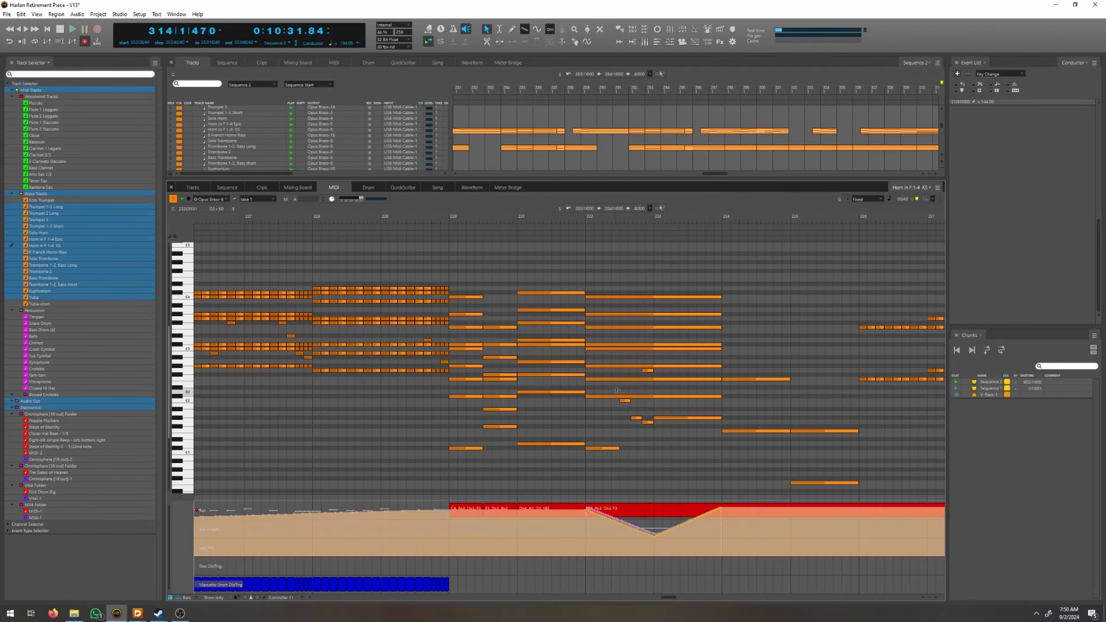
scroll(613, 430, "up", 1)
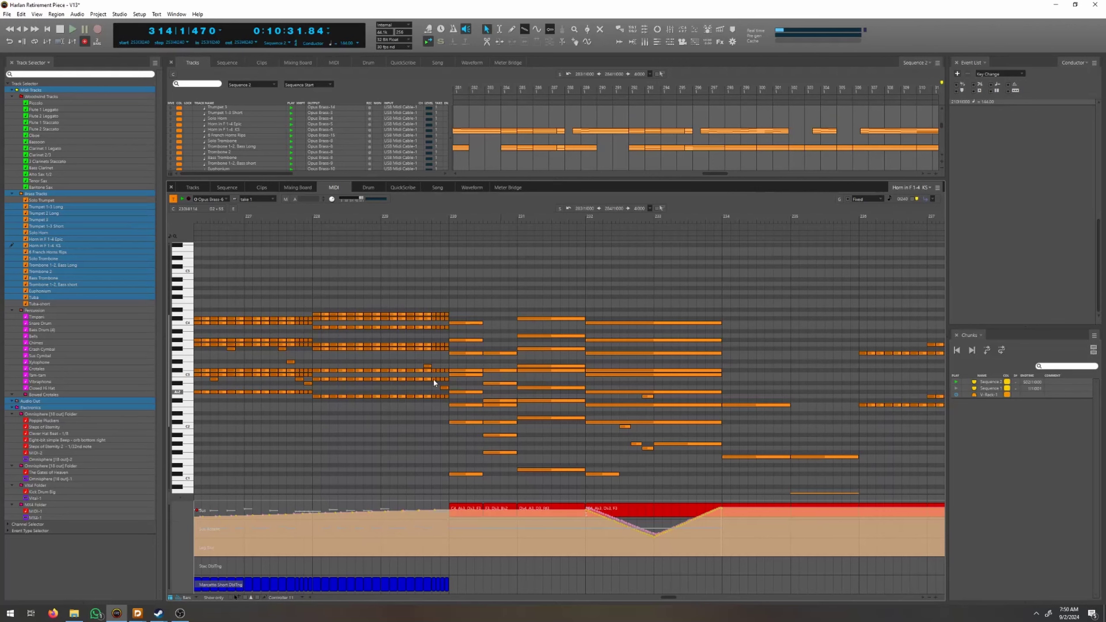
left_click_drag(666, 308, 718, 468)
mouse_move(722, 347)
left_mouse_down()
mouse_move(851, 349)
mouse_move(727, 351)
left_mouse_up()
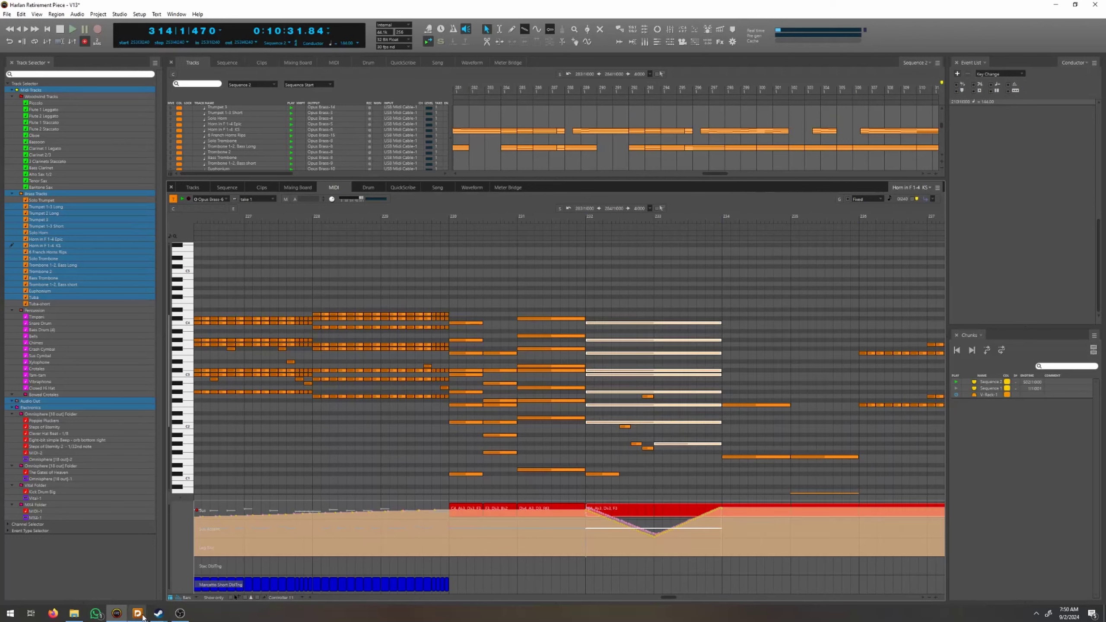
In Dorico's Write mode, delete Flute 2's notes in bars 1–6, then return to Play mode.
mouse_move(144, 618)
left_click(105, 583)
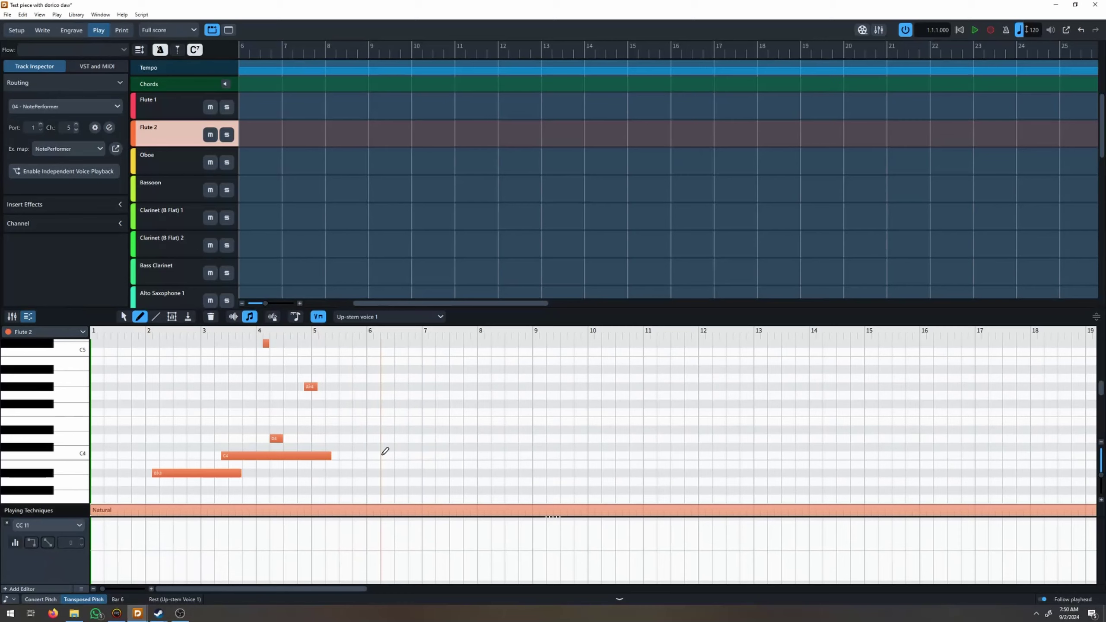
scroll(410, 436, "down", 2)
scroll(335, 425, "up", 2)
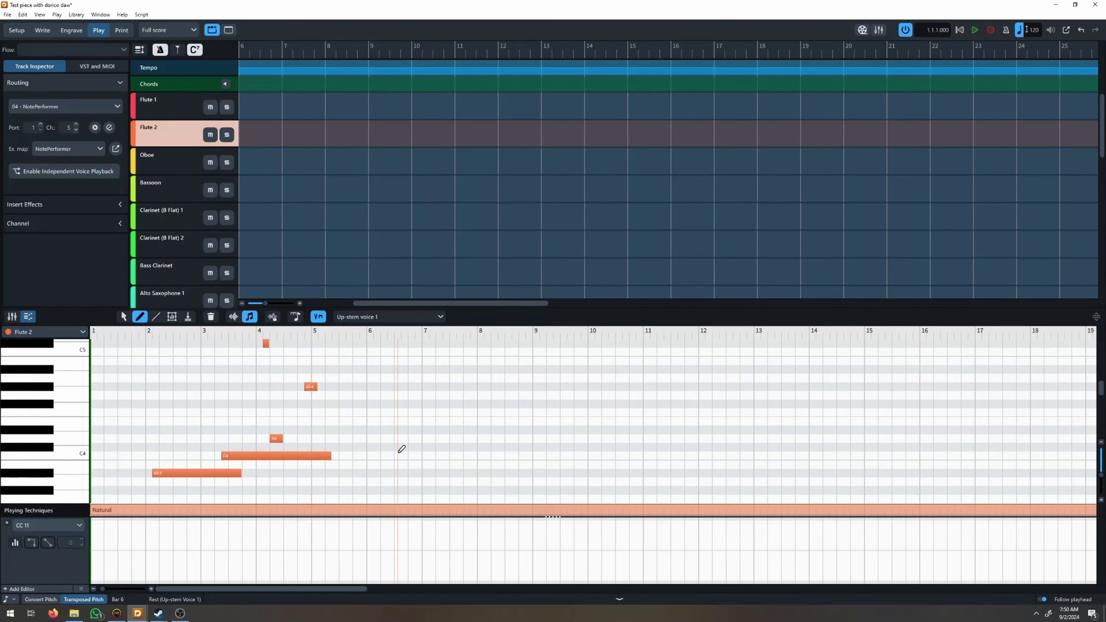
left_click(42, 30)
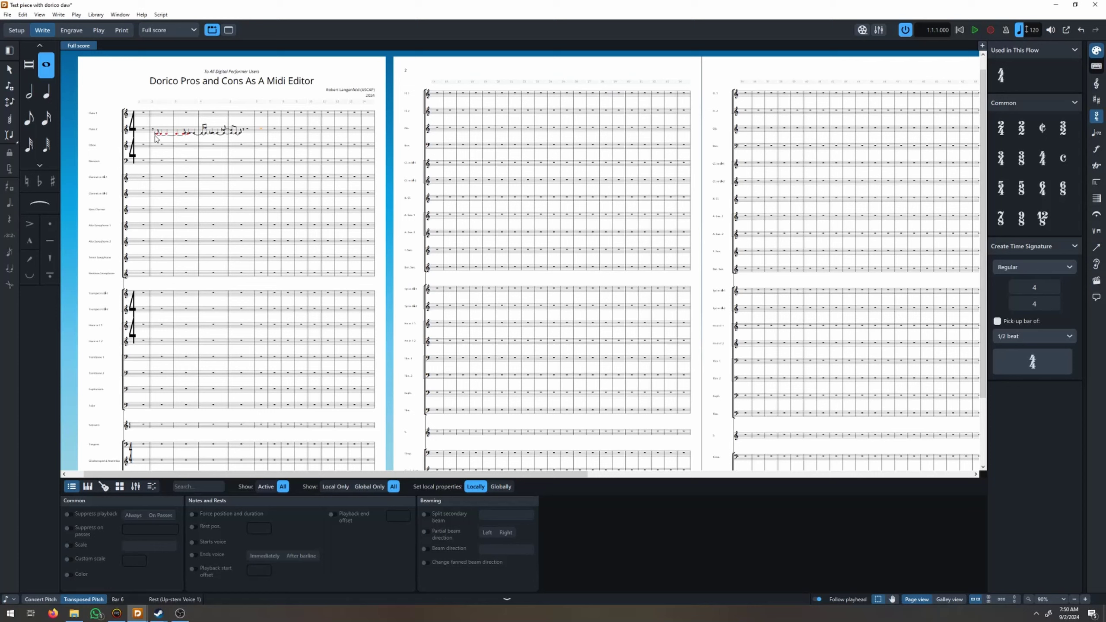
left_click(145, 131, "shift")
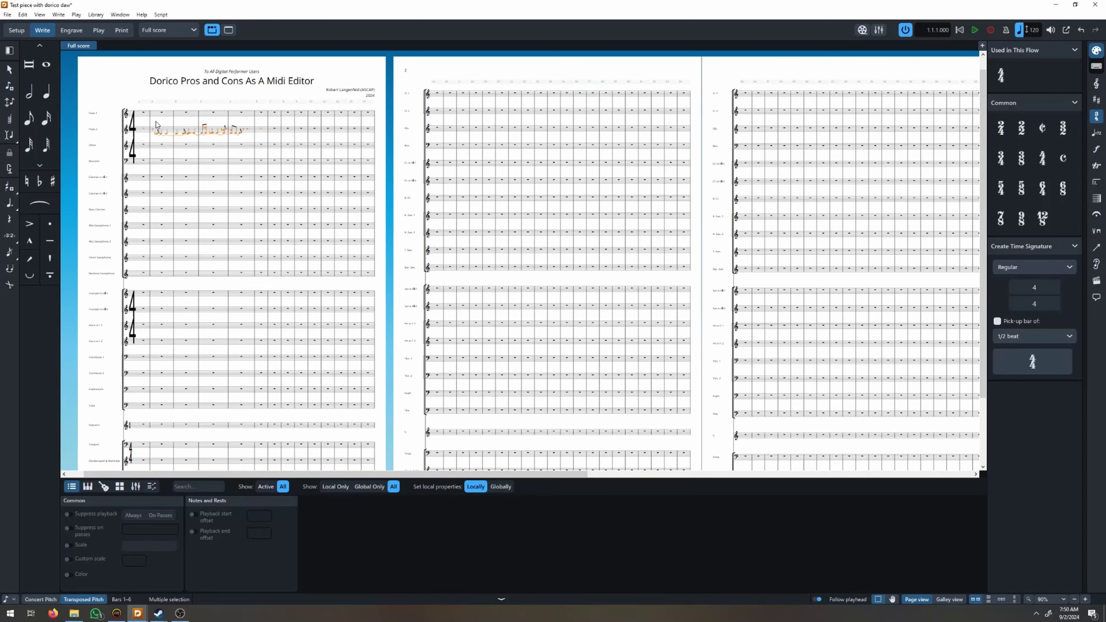
key("Delete")
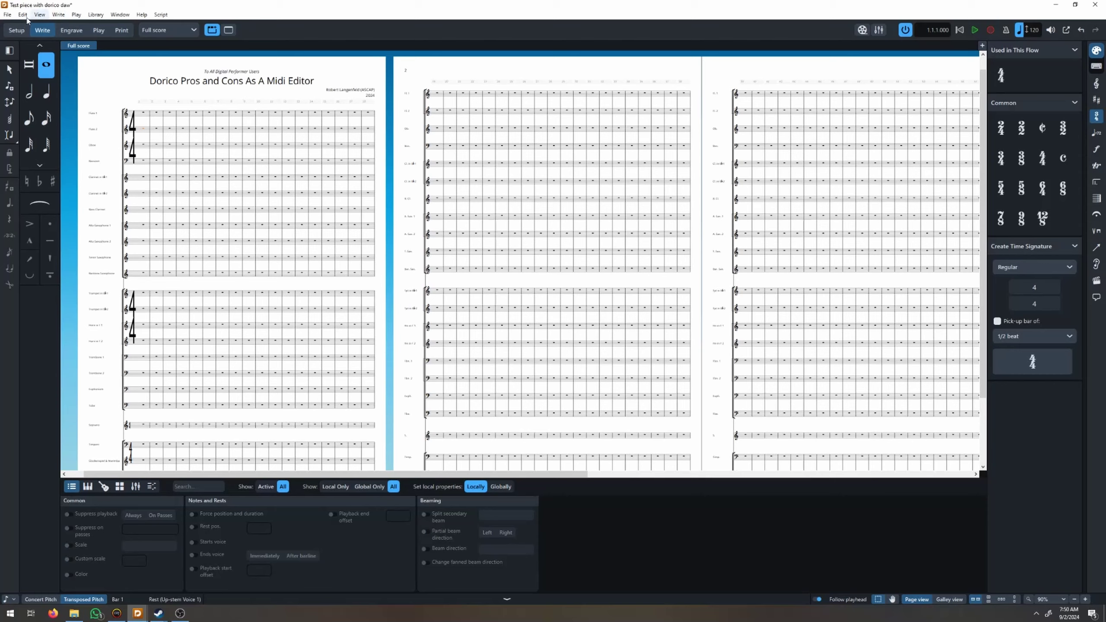
left_click(98, 30)
scroll(106, 358, "down", 3)
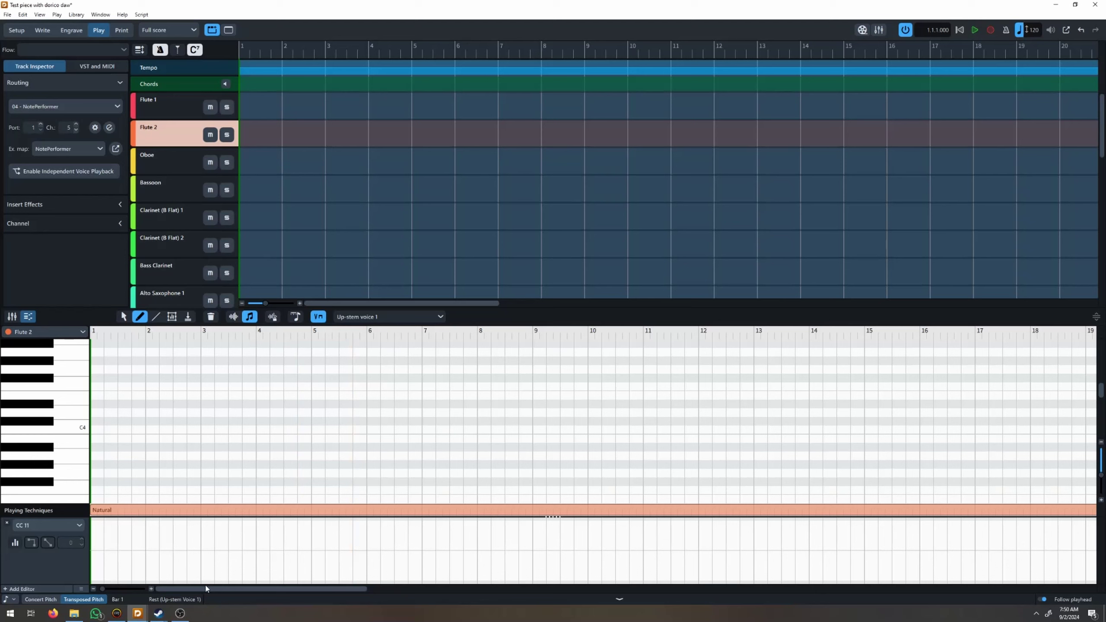
Draw a C major chord (C4, E4, G4, C5) across bar 1 in Flute 2's piano roll.
left_click_drag(98, 429, 145, 429)
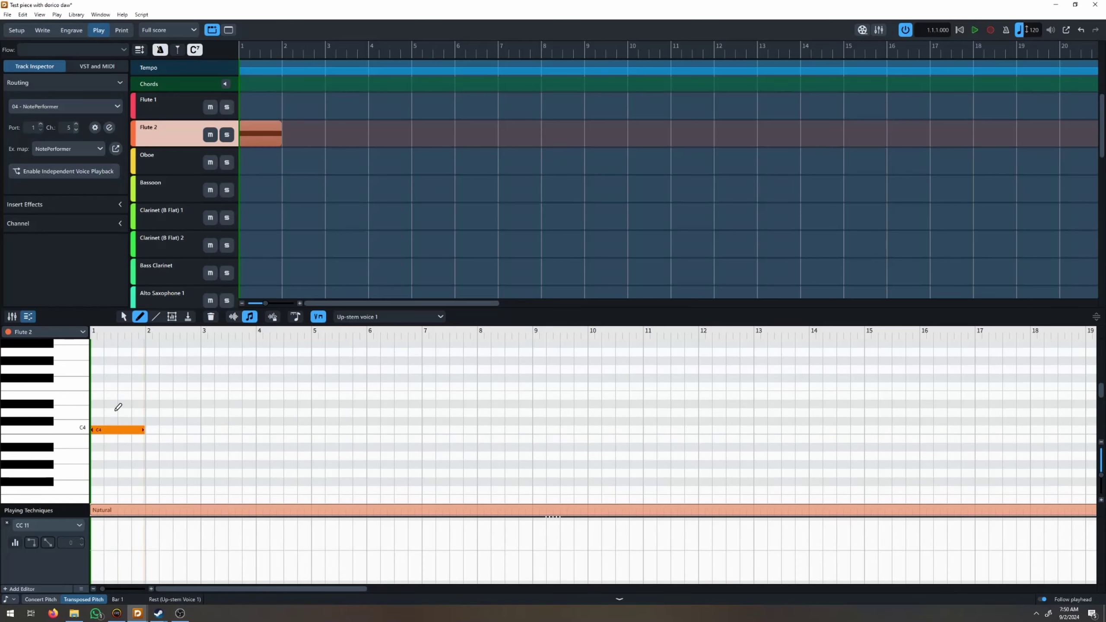
left_click_drag(98, 395, 151, 395)
scroll(109, 385, "up", 2)
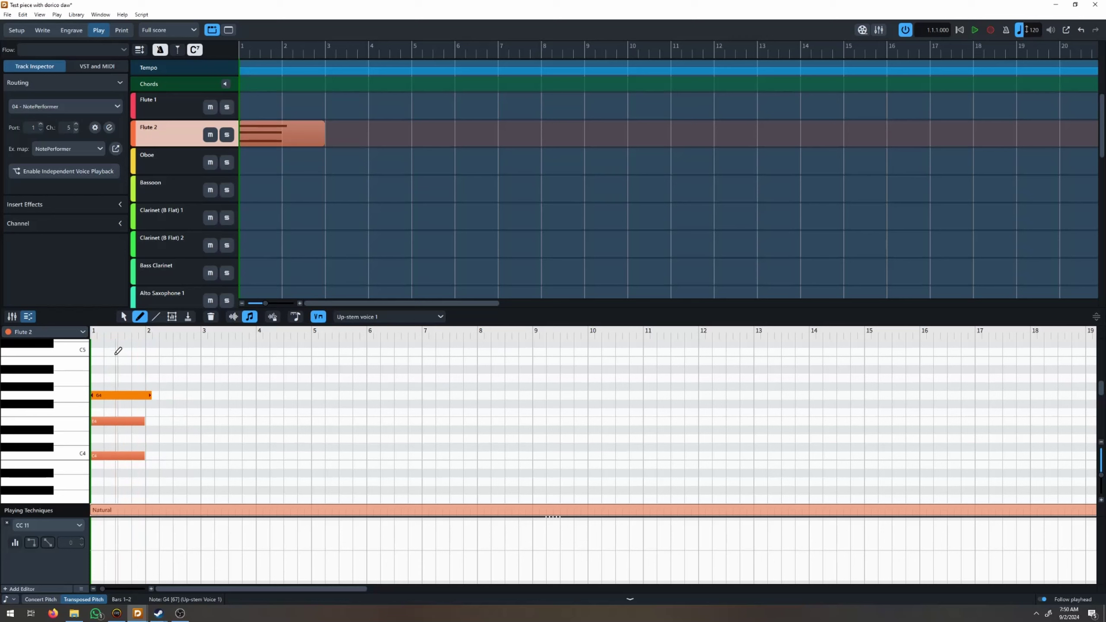
left_click_drag(98, 360, 144, 361)
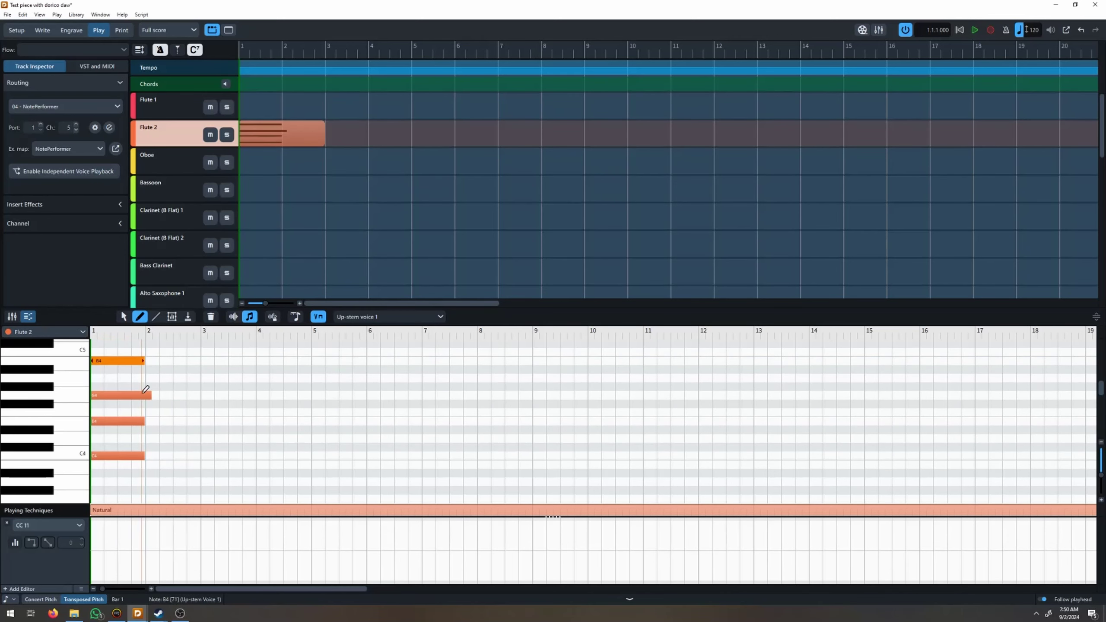
scroll(151, 405, "down", 1)
scroll(153, 419, "up", 4)
scroll(153, 409, "down", 3)
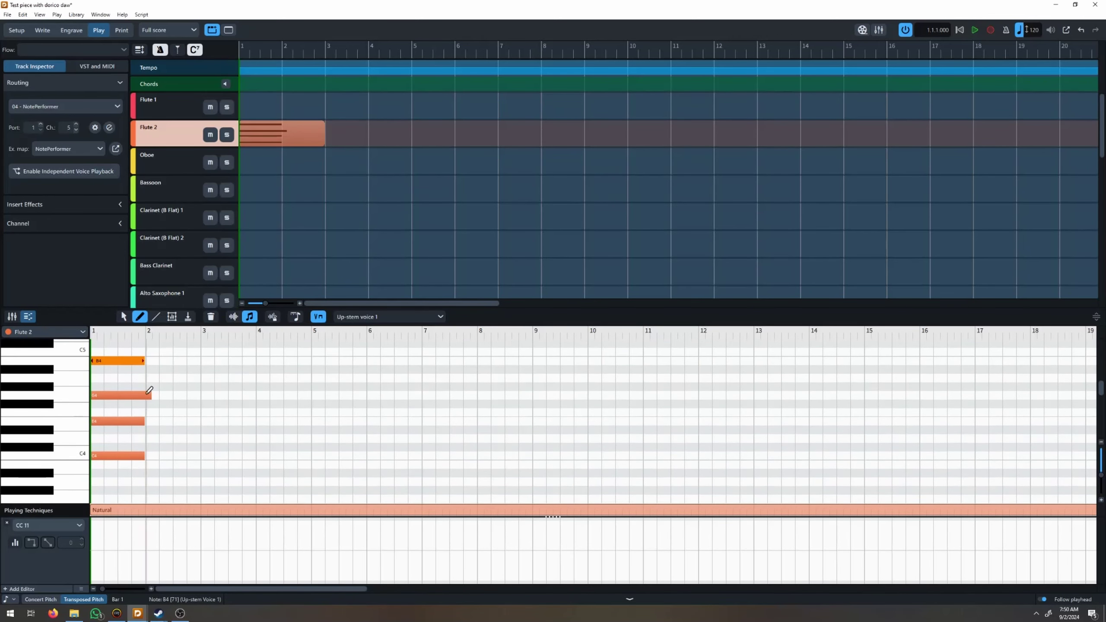
key("alt+Up")
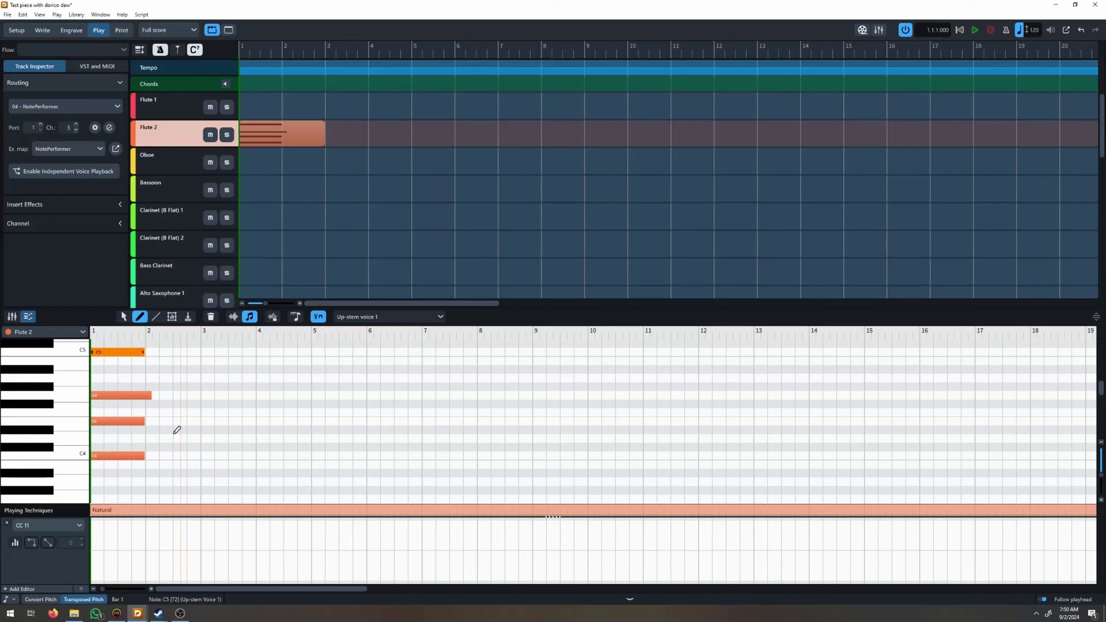
Adjust the four chord notes so they fill bar 1 and end together, then reselect Flute 2.
left_click(123, 316)
left_click_drag(184, 470, 196, 488)
scroll(178, 453, "up", 3)
key("ctrl+a")
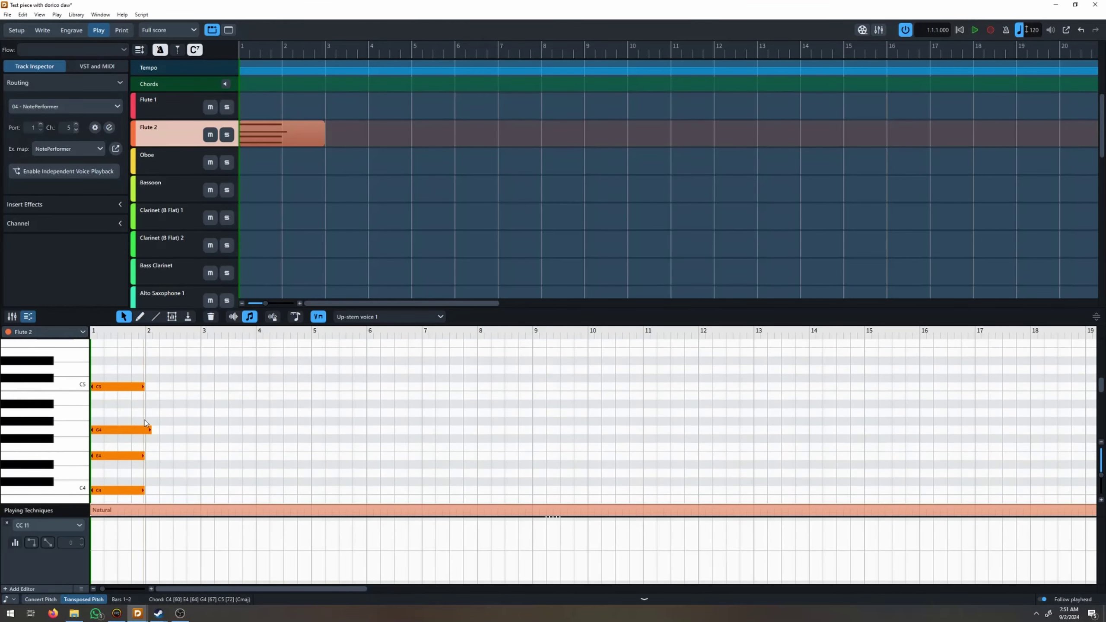
mouse_move(144, 404)
left_mouse_down()
mouse_move(263, 404)
mouse_move(148, 412)
left_mouse_up()
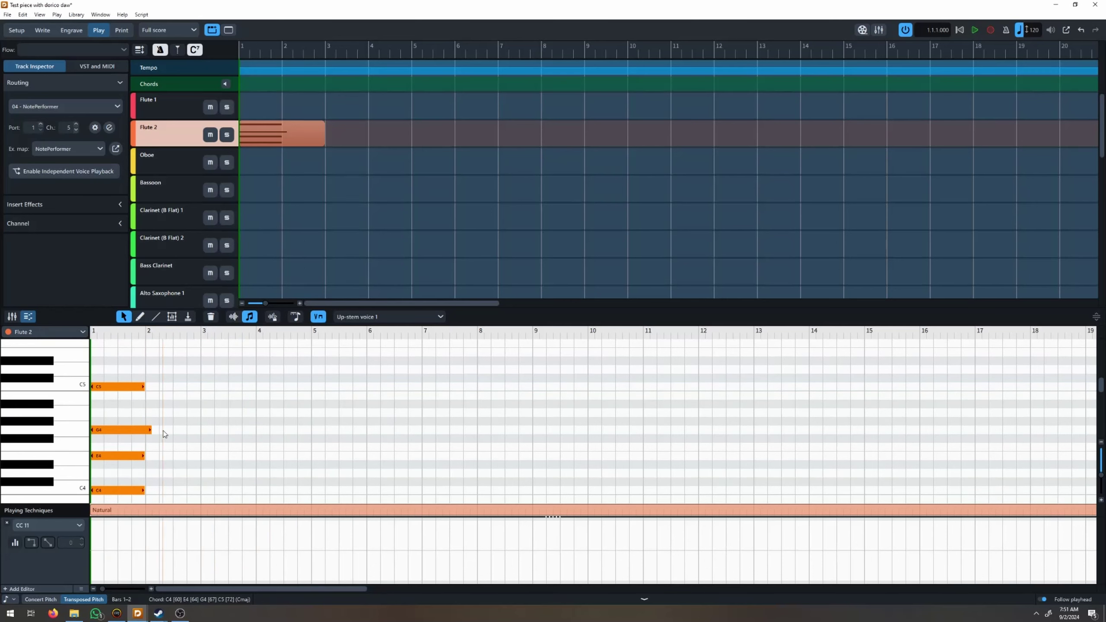
left_click_drag(151, 430, 142, 430)
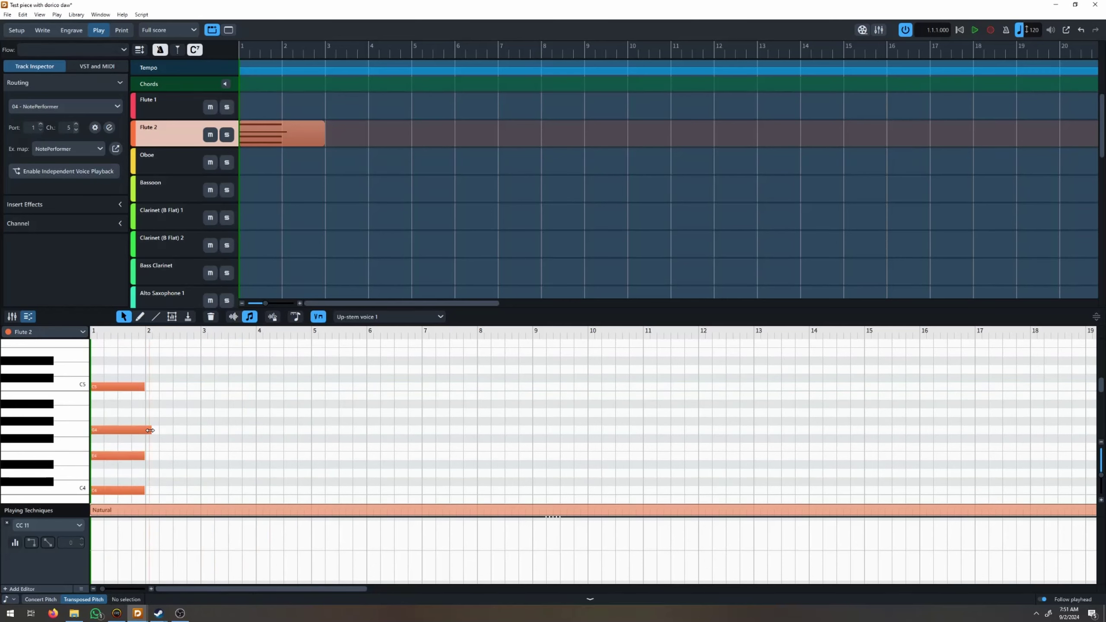
left_click(235, 437)
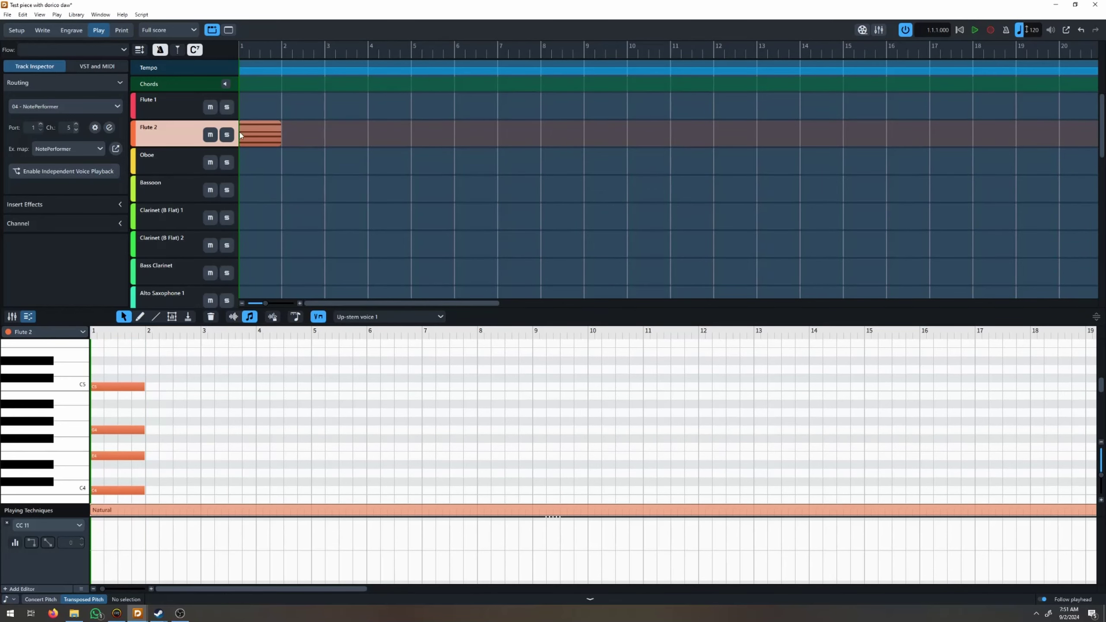
left_click(287, 167)
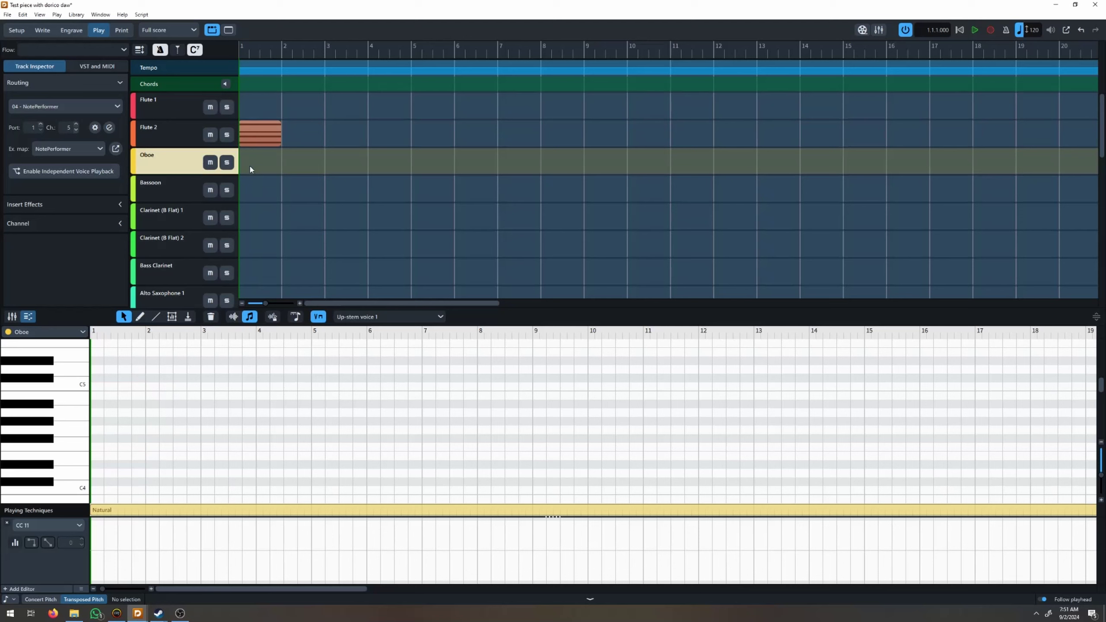
key("Up")
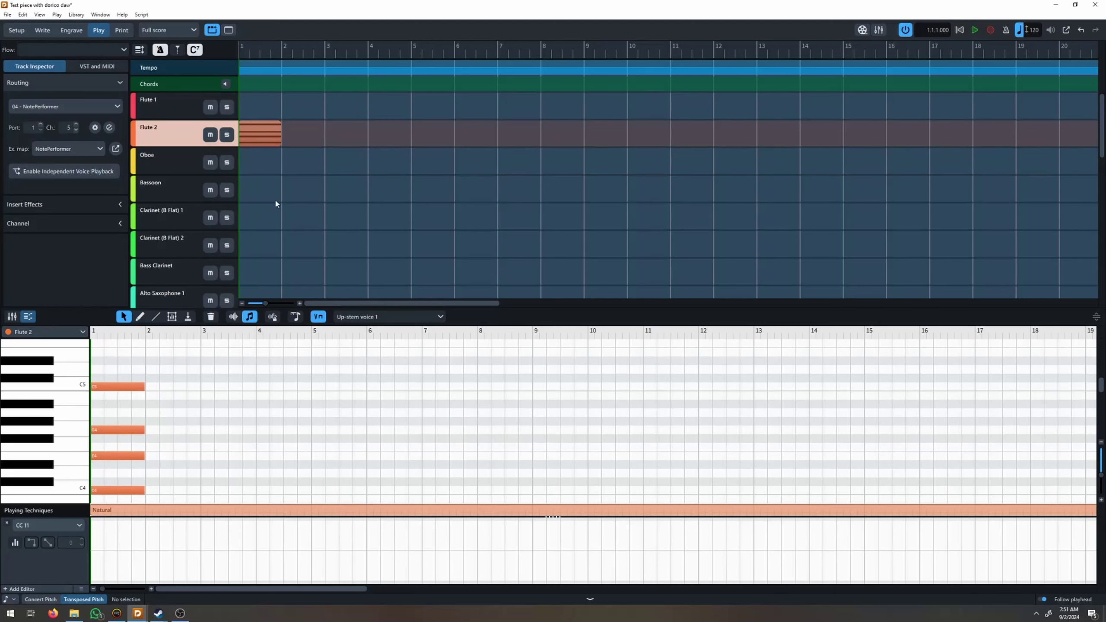
Bring Digital Performer forward and enlarge the Tracks pane to show more rows.
left_click(159, 614)
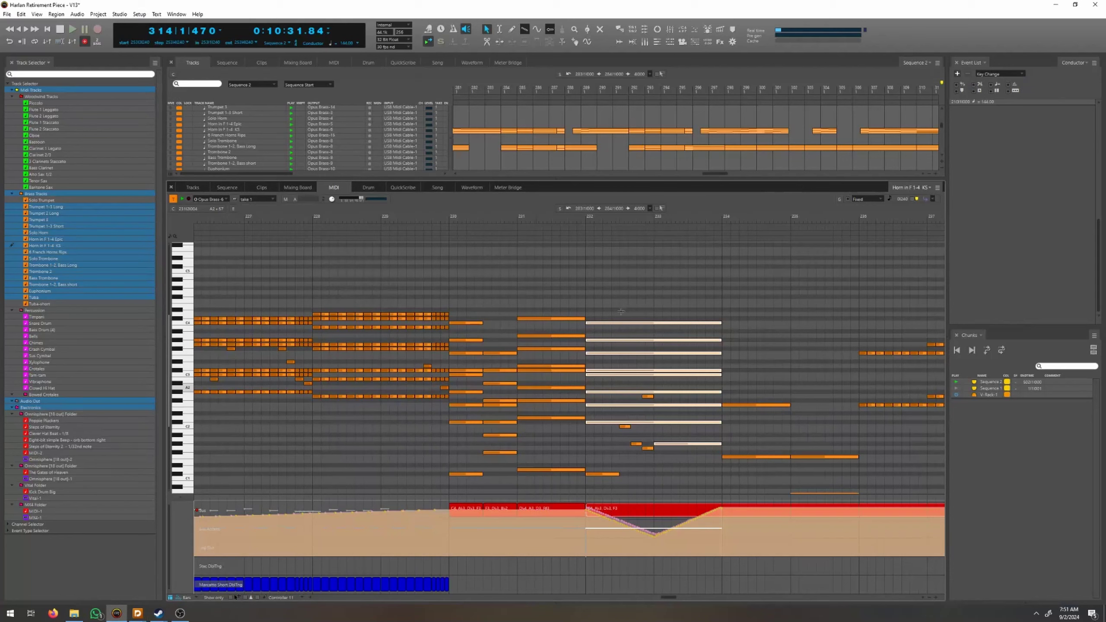
scroll(620, 311, "up", 1)
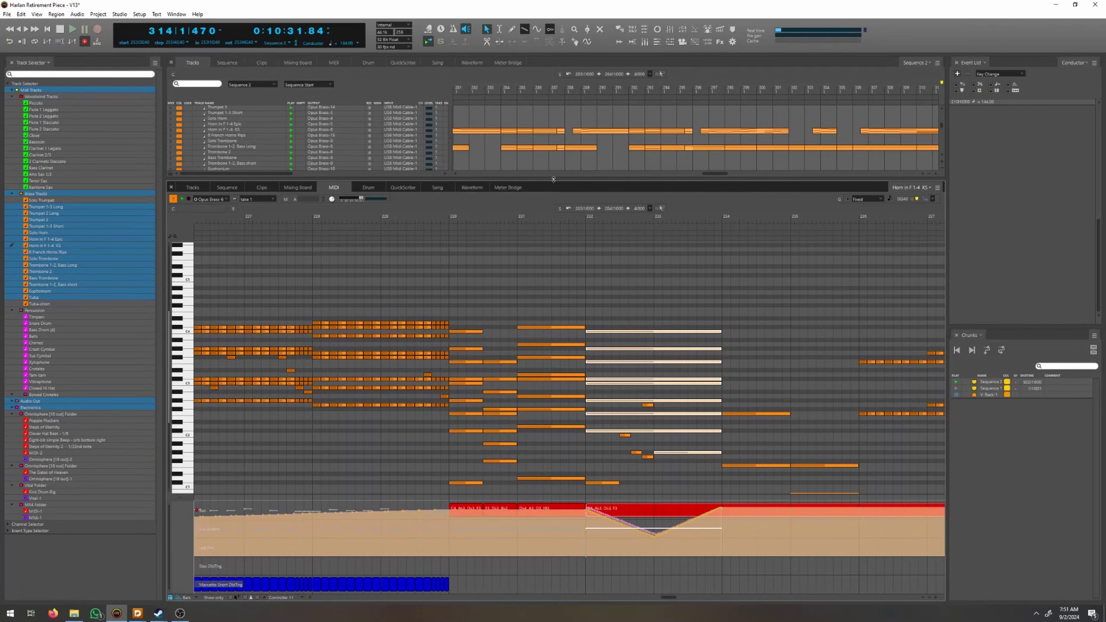
left_click_drag(552, 179, 729, 266)
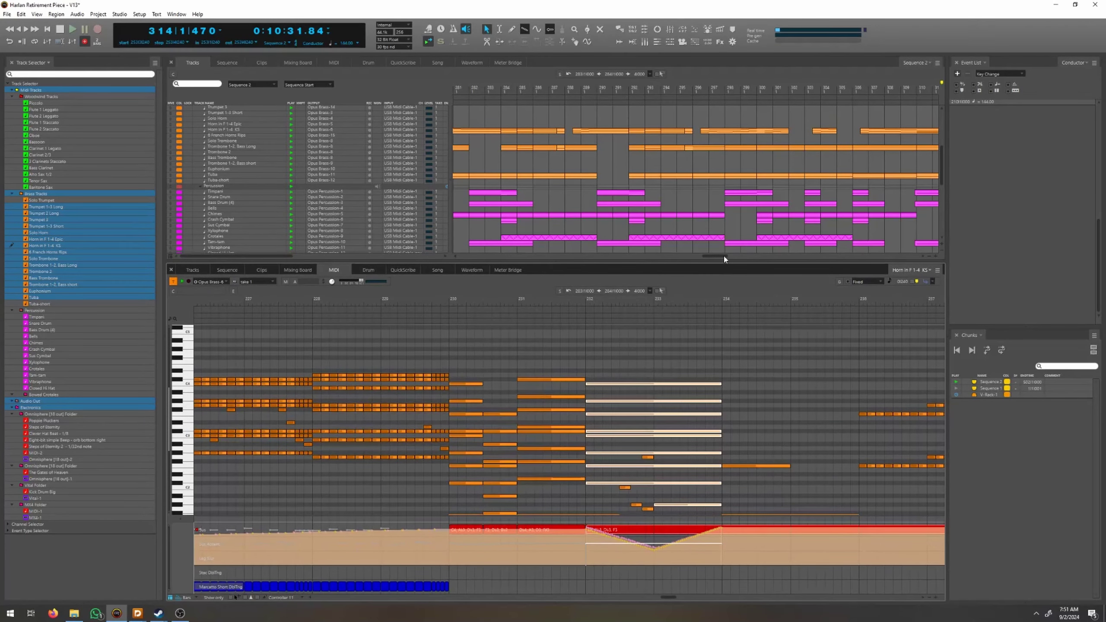
left_click_drag(723, 260, 792, 283)
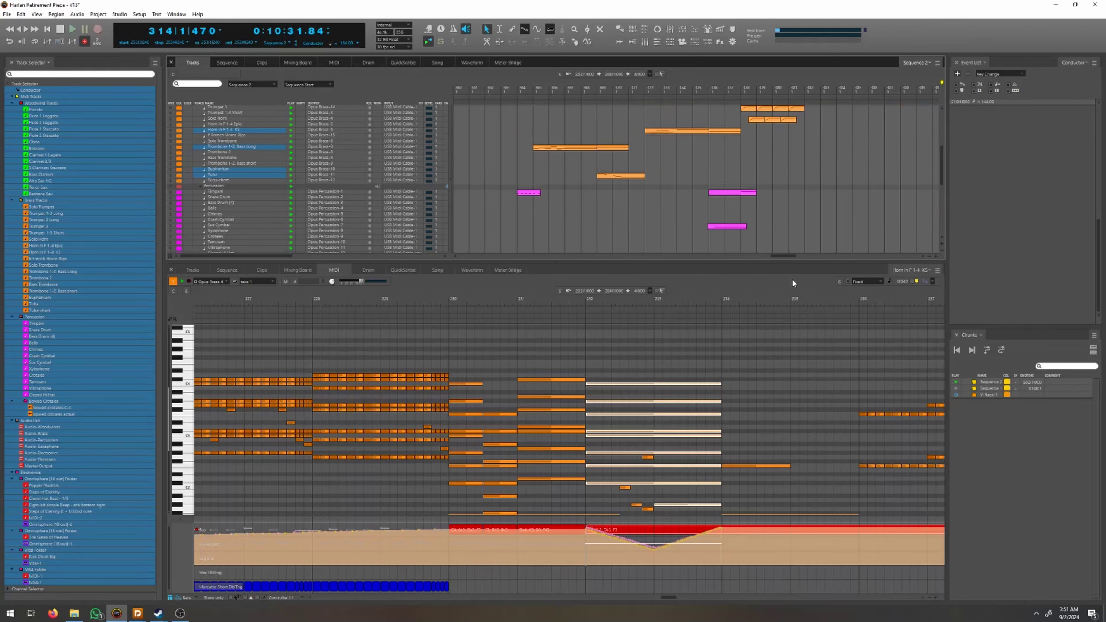
Copy the Timpani clip at bar 377 onto the Tuba track.
left_click(727, 193)
scroll(731, 197, "up", 2)
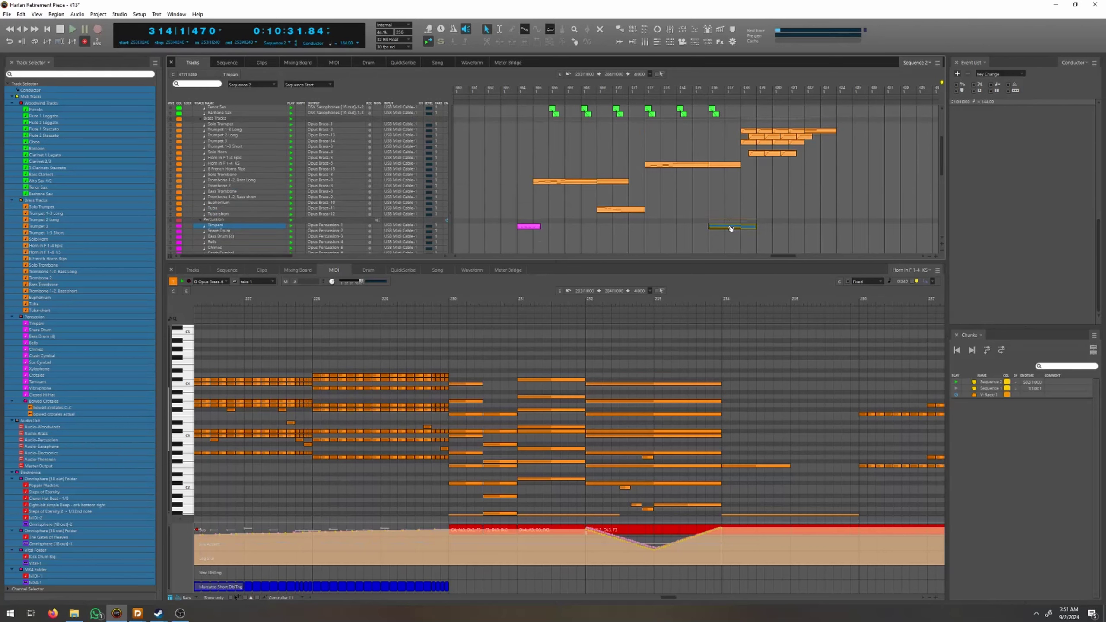
left_click_drag(730, 228, 731, 212)
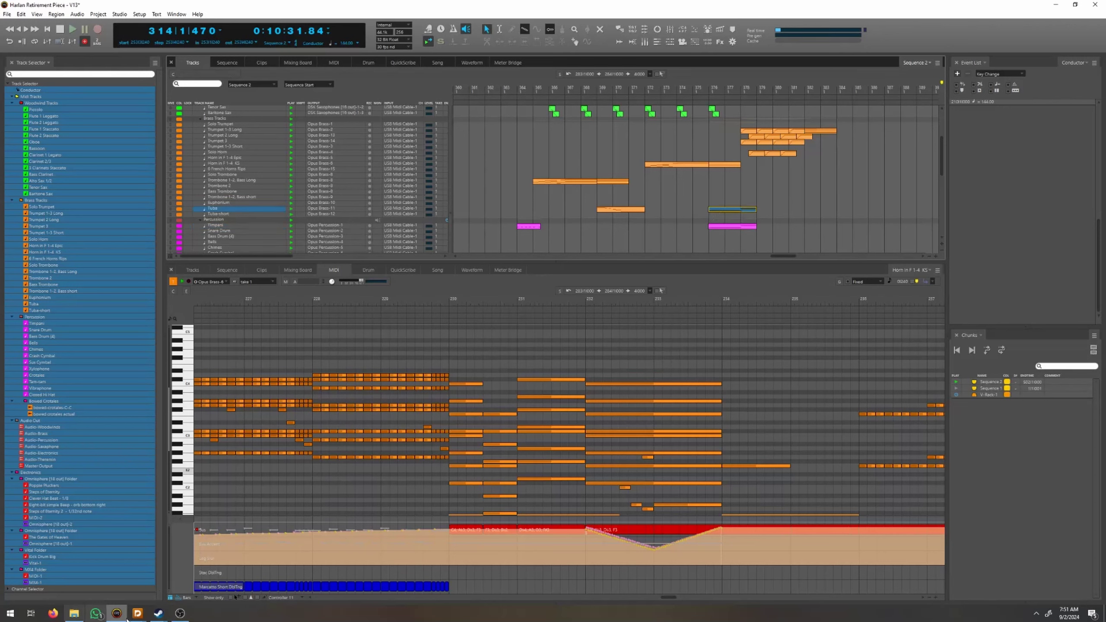
Paste Flute 2's bar-1 C4–E4–G4–C5 chord into the Bassoon track, then return to Flute 2.
mouse_move(139, 614)
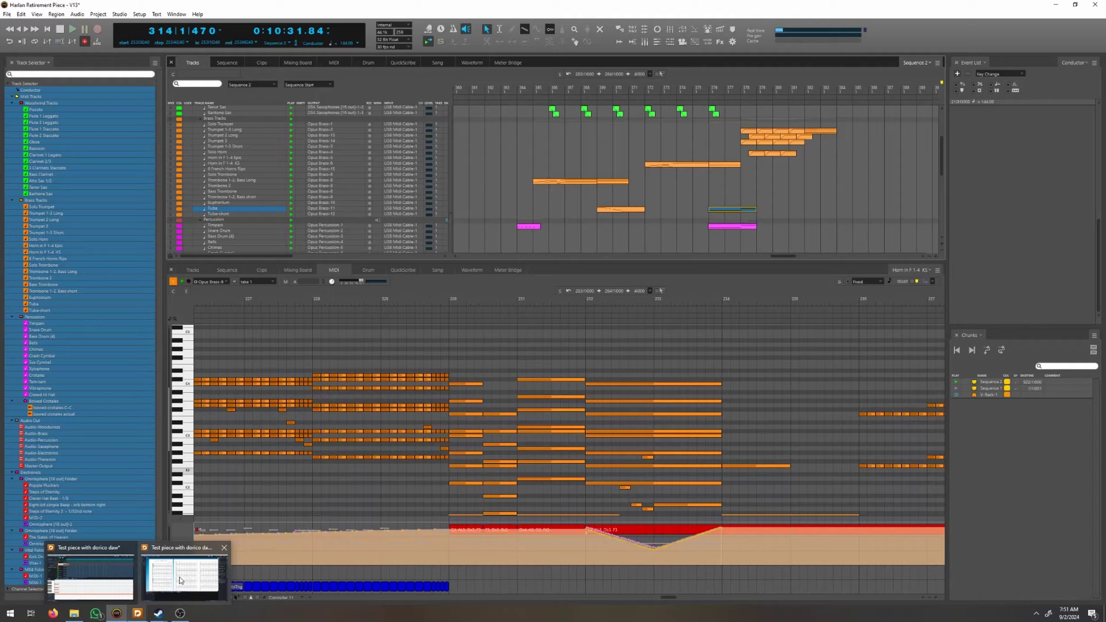
mouse_move(180, 578)
left_click(105, 571)
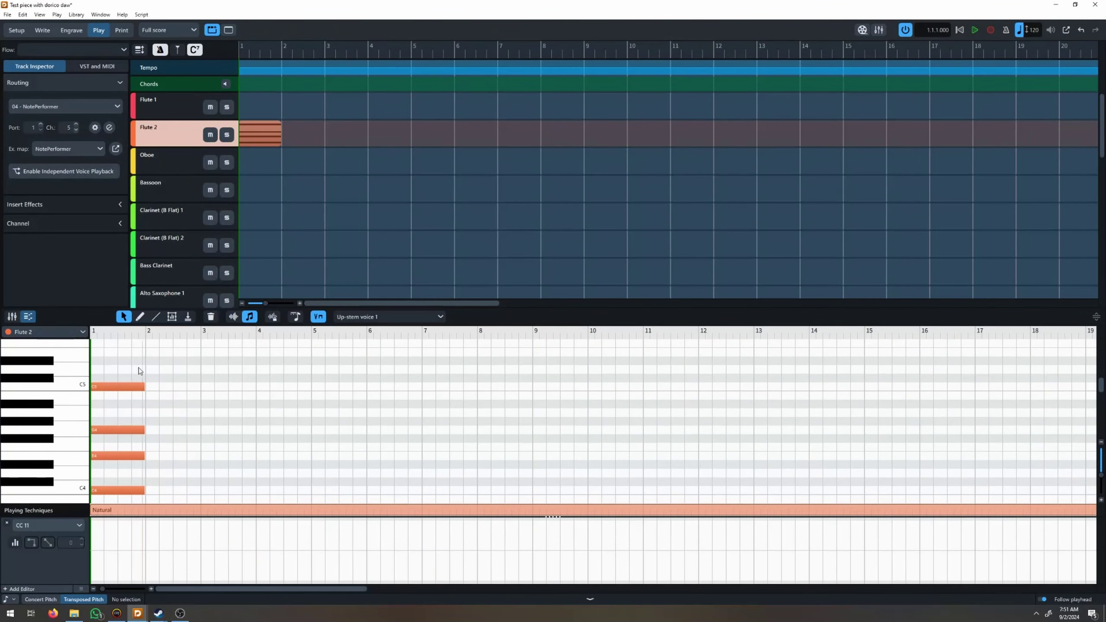
left_click_drag(131, 370, 139, 445)
key("Down")
key("Down")
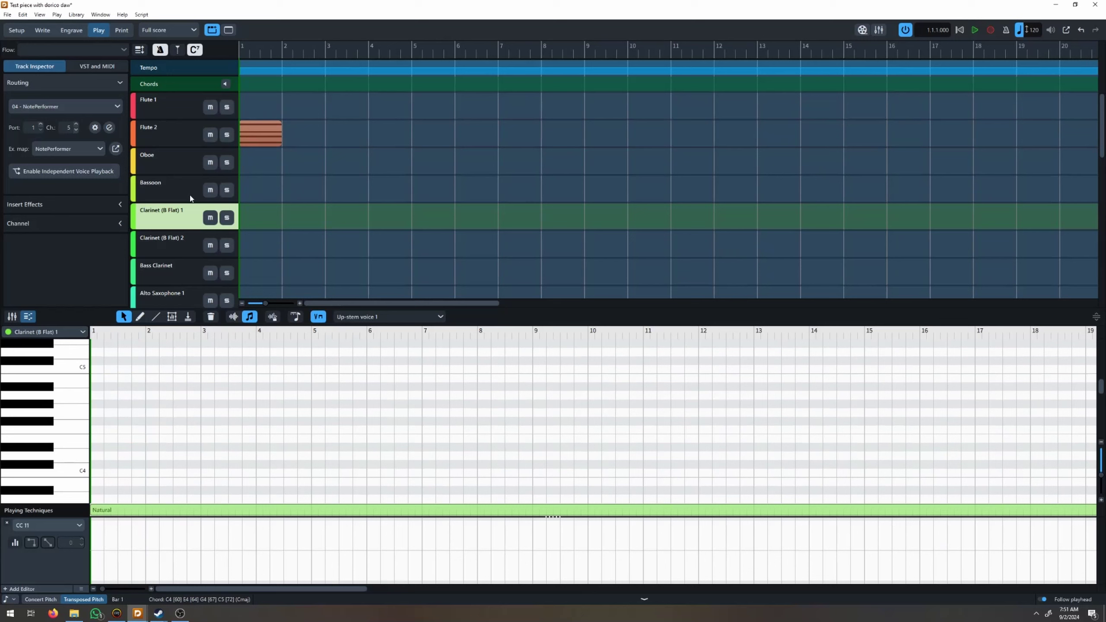
key("ctrl+v")
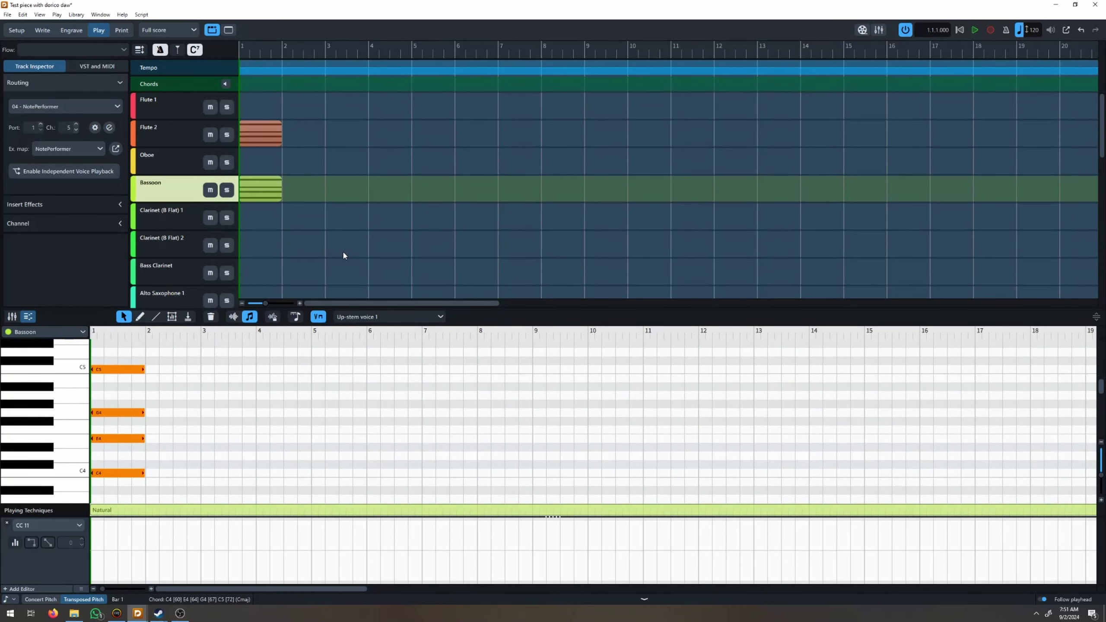
left_click(296, 238)
left_click(265, 138)
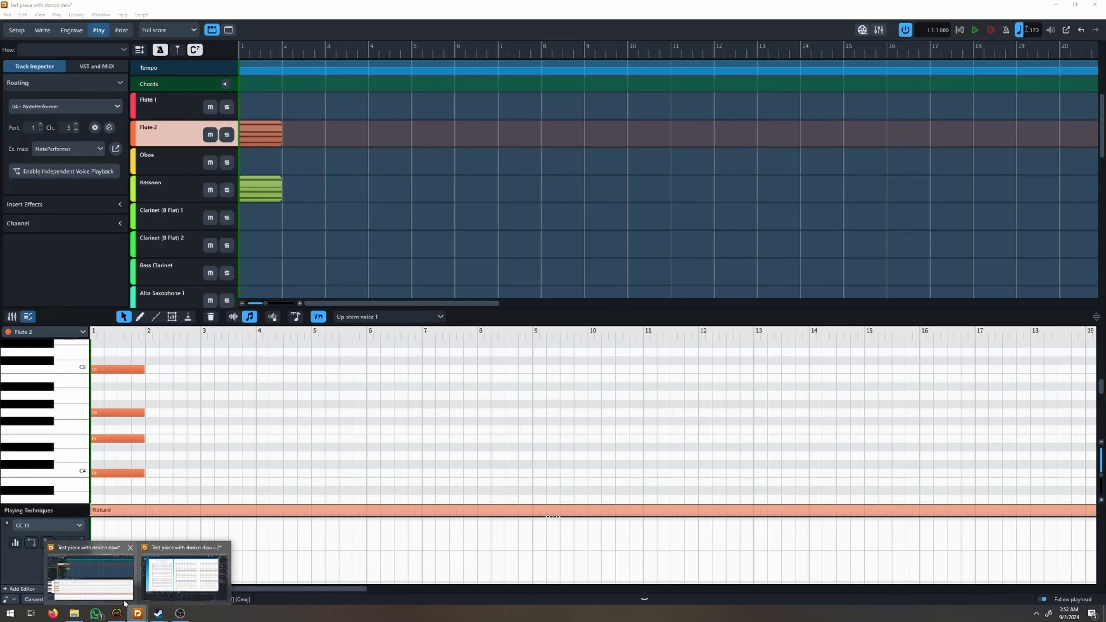
Select the brass chord notes spanning bars 232–233 in the MIDI editor and test-lengthen their ends.
left_click(117, 613)
scroll(627, 479, "down", 1)
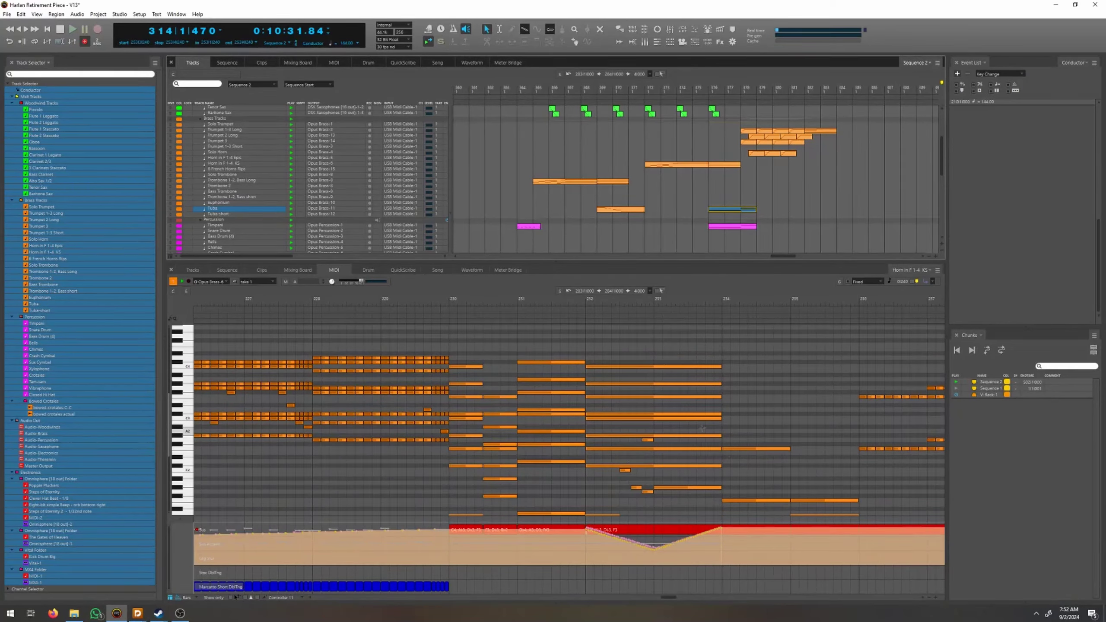
left_click(329, 419)
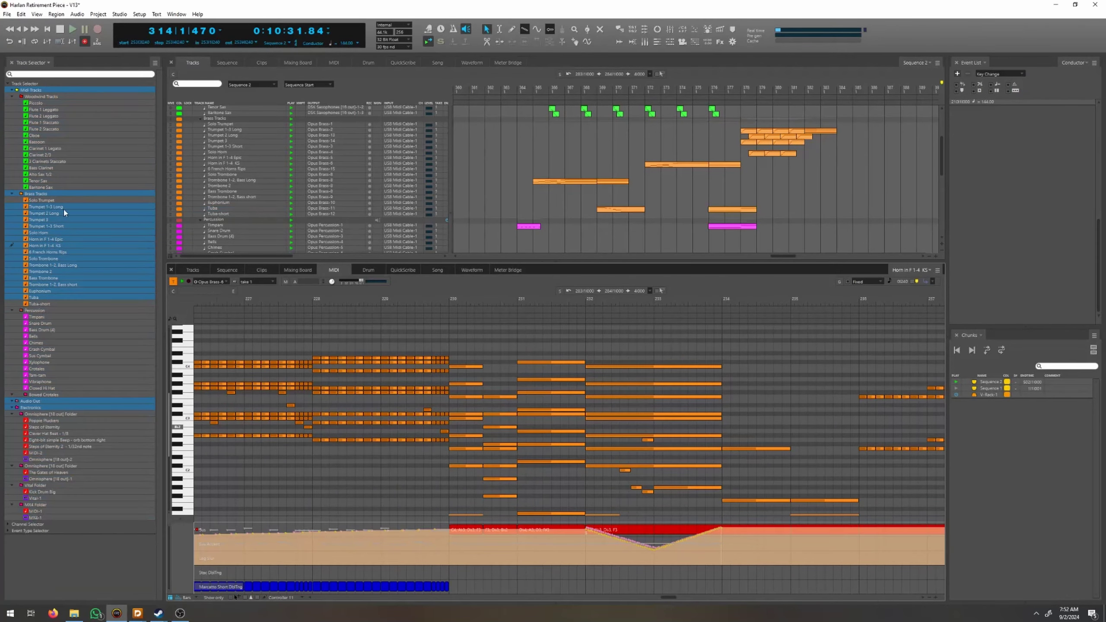
left_click(718, 366)
scroll(727, 362, "down", 1)
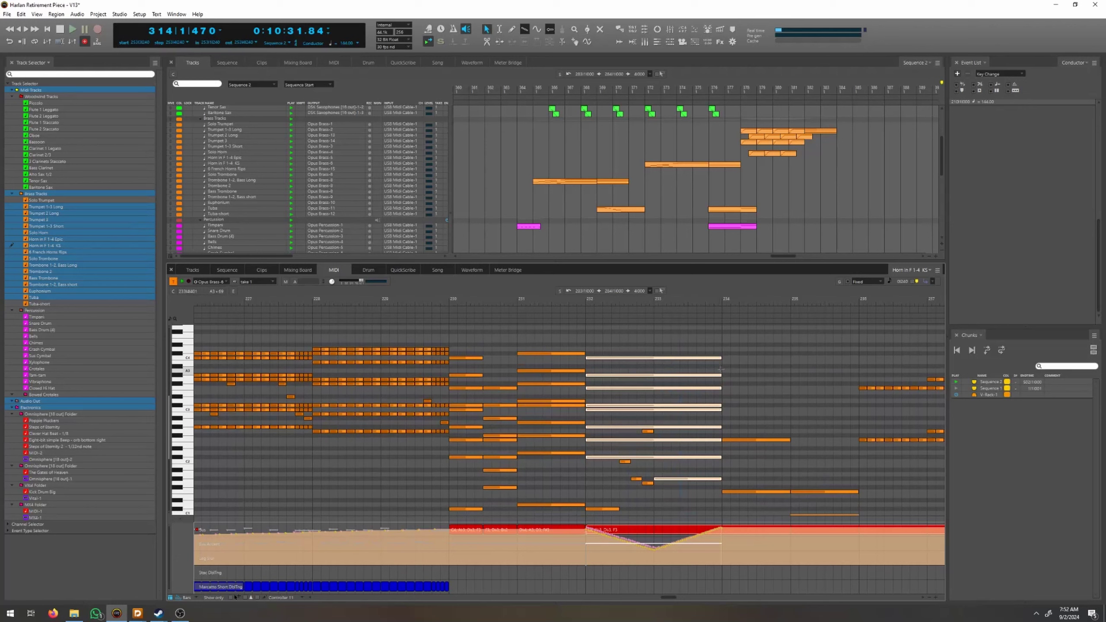
mouse_move(727, 356)
left_mouse_down()
mouse_move(749, 377)
mouse_move(725, 381)
mouse_move(731, 351)
left_mouse_up()
mouse_move(790, 257)
left_mouse_down()
mouse_move(761, 258)
mouse_move(784, 253)
left_mouse_up()
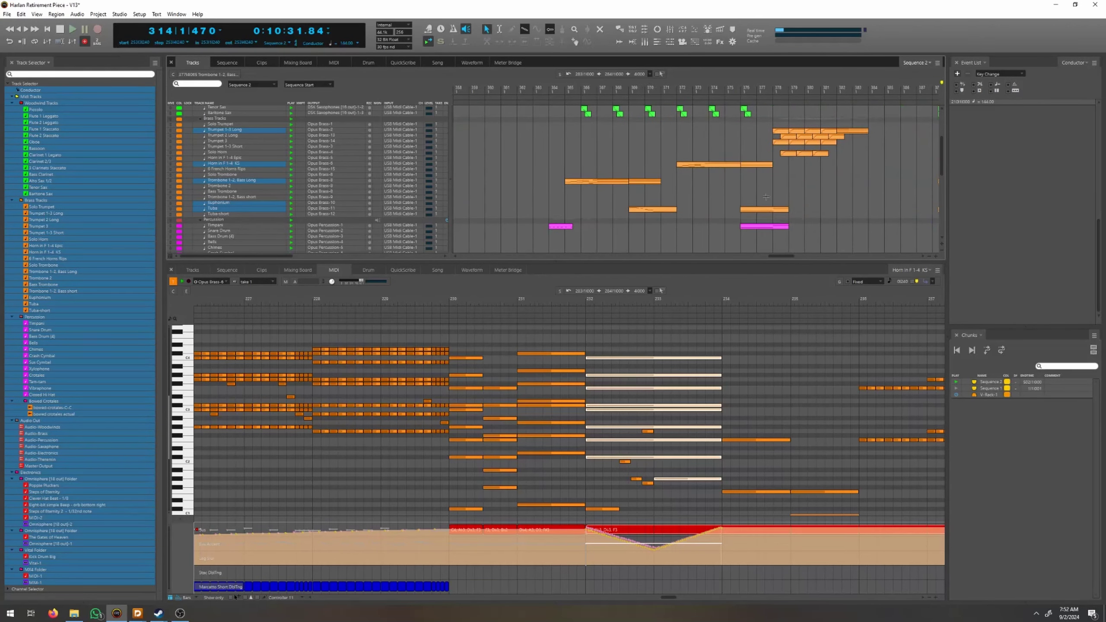
Open the Tuba clip near bar 377 and stretch both its notes right toward bar 381.
double_click(757, 209)
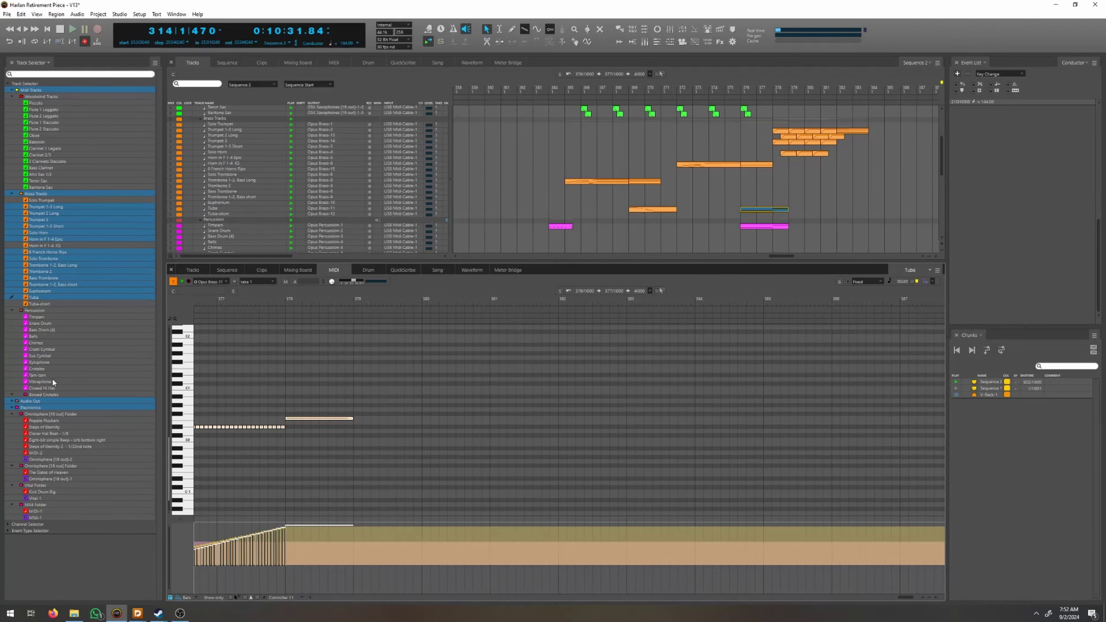
left_click(44, 317, "shift")
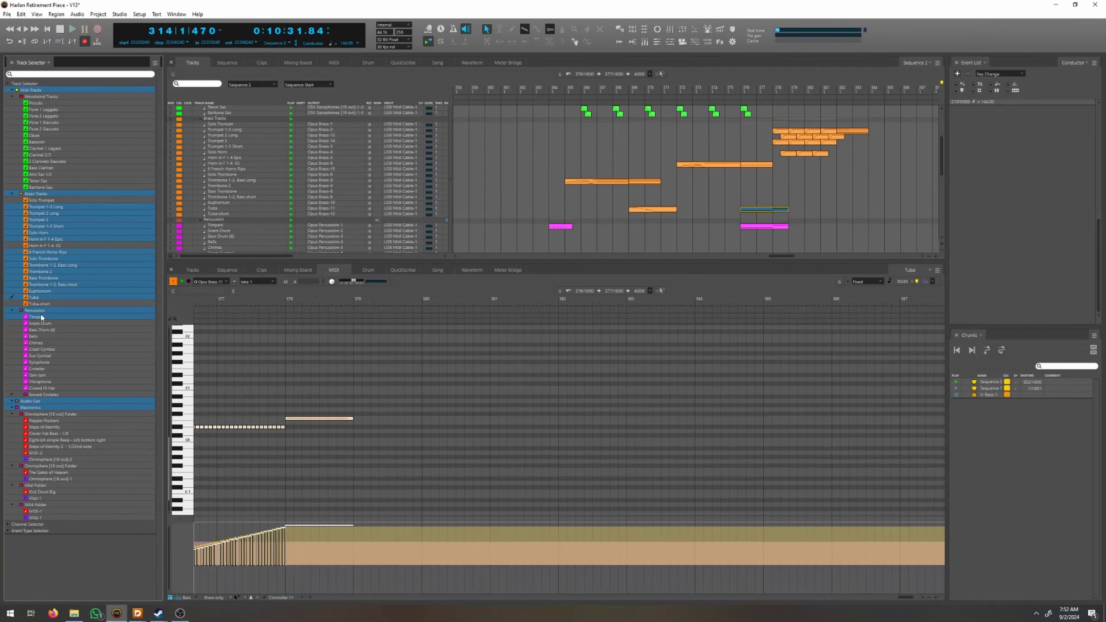
scroll(430, 398, "left", 3)
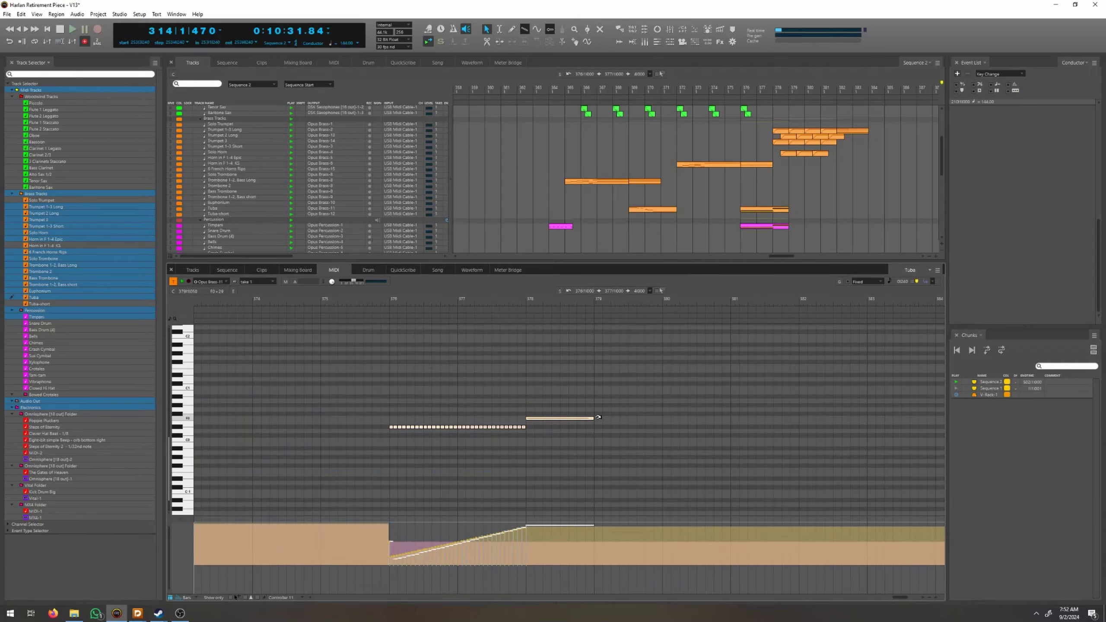
mouse_move(594, 418)
left_mouse_down()
mouse_move(737, 421)
mouse_move(595, 415)
left_mouse_up()
Bring the Dorico test piece forward and browse the Bassoon, Clarinet 2, Bass Clarinet and Alto Sax tracks, ending on Bassoon.
mouse_move(137, 613)
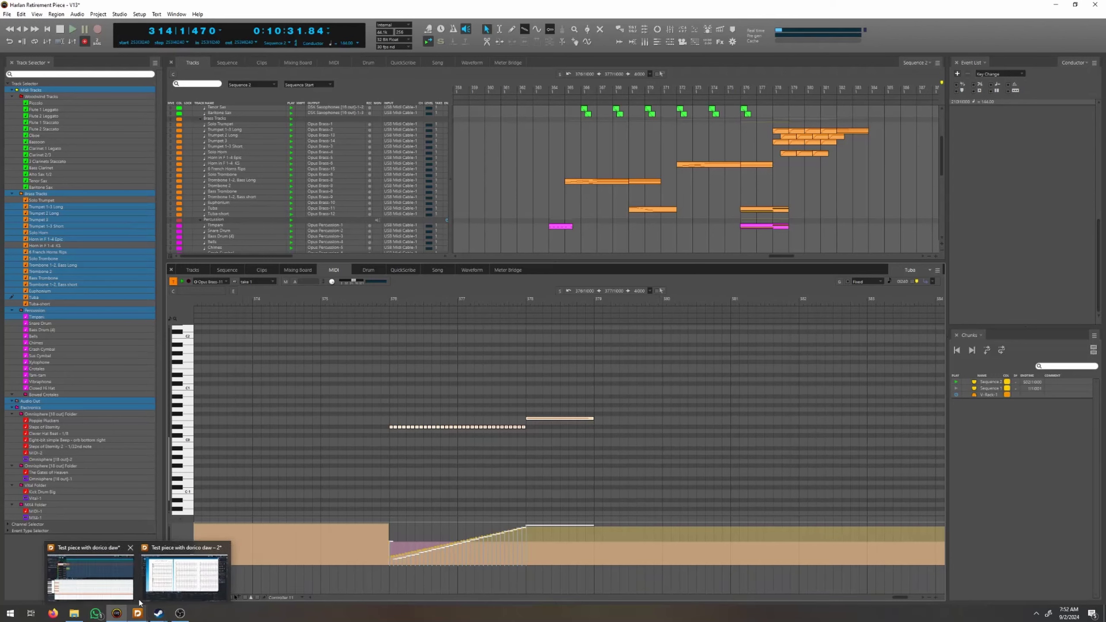
left_click(150, 580)
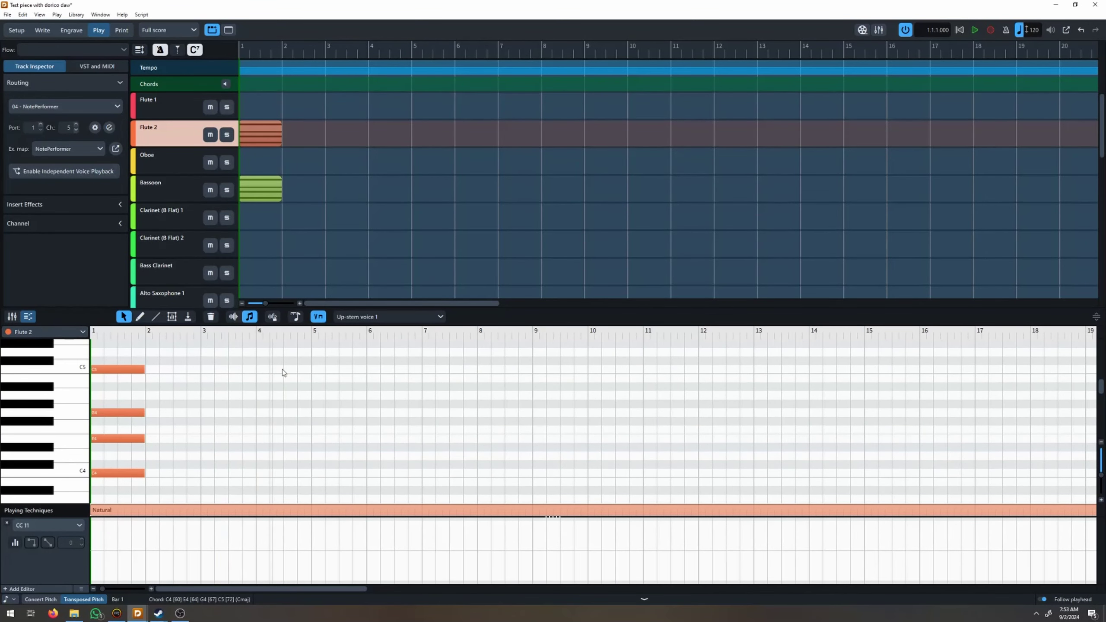
left_click(274, 181)
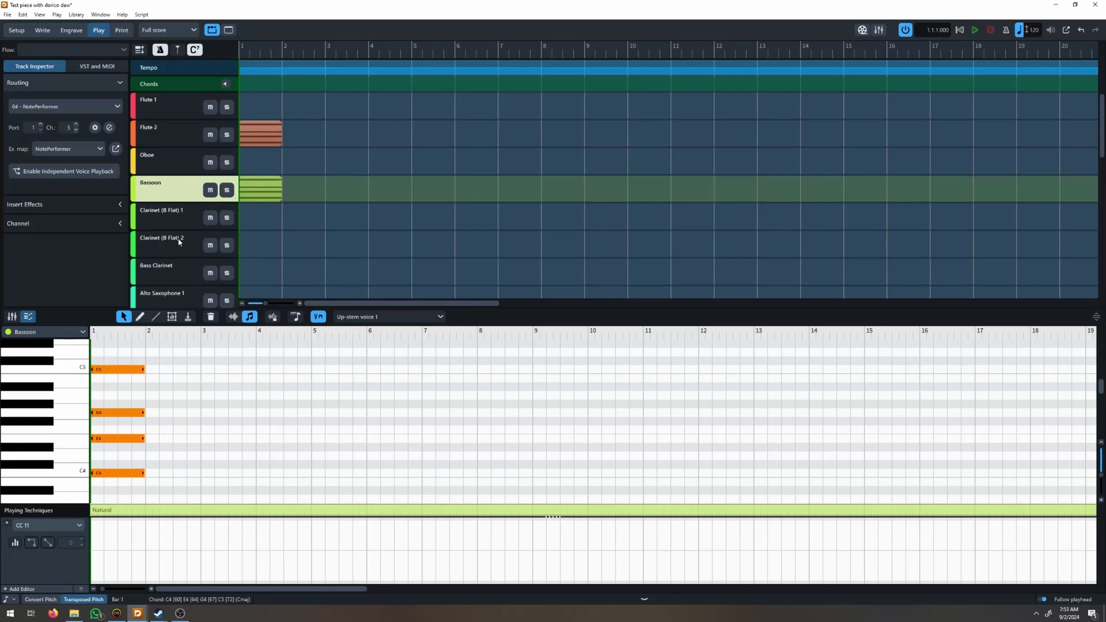
left_click(172, 248)
left_click(173, 278)
left_click(169, 296)
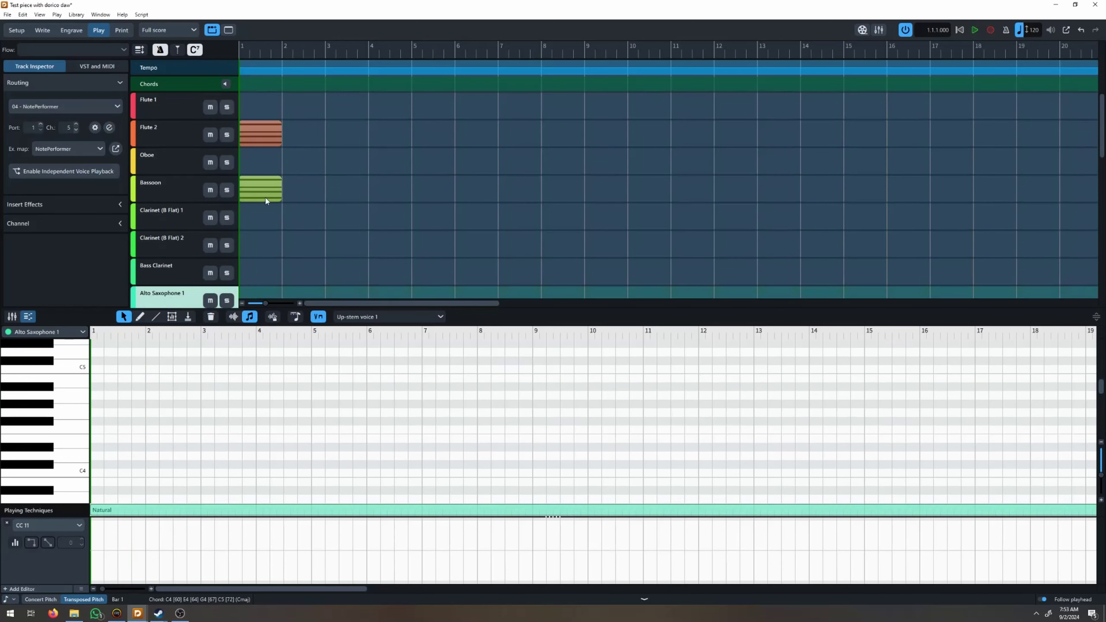
left_click(266, 201)
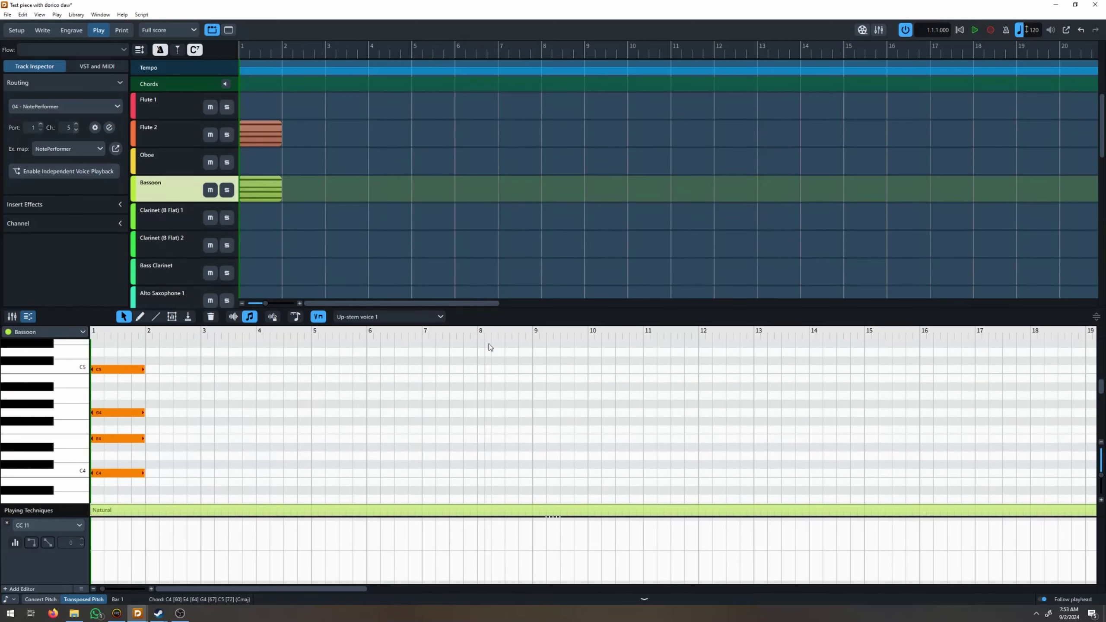
Select the Bassoon chord's C4 note and try drawing a CC 11 curve beneath it.
left_click(334, 450)
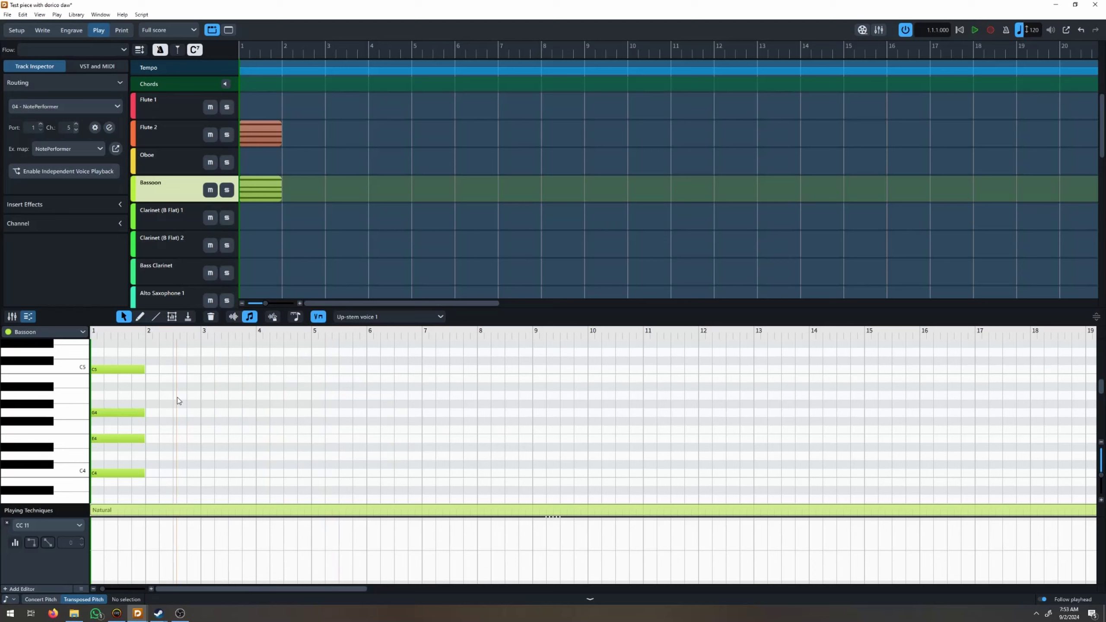
left_click(117, 472)
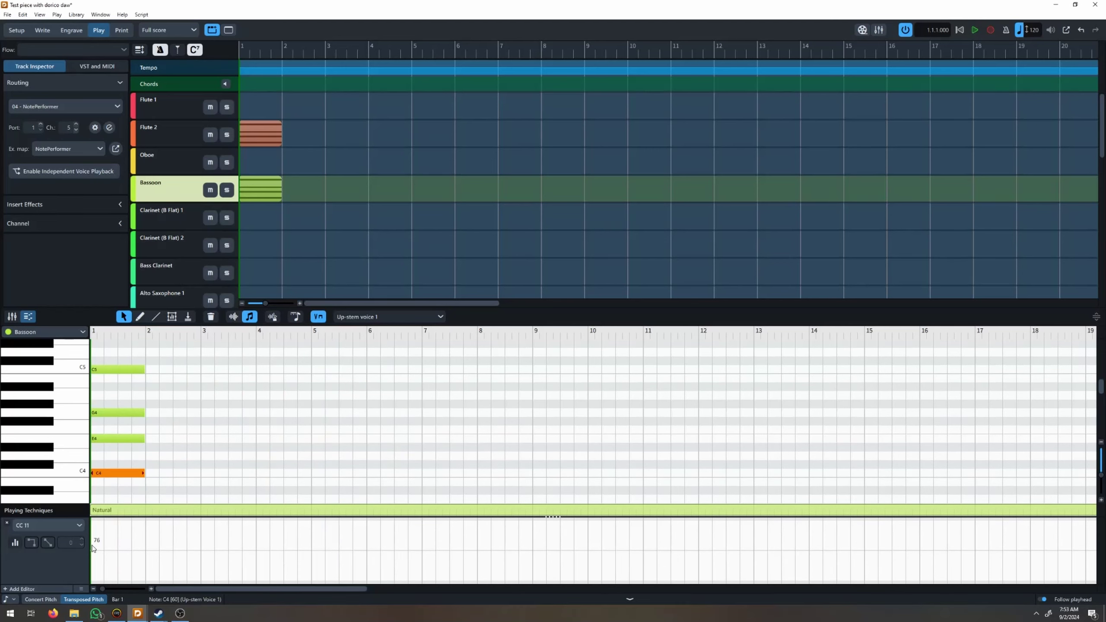
left_click_drag(94, 523, 130, 541)
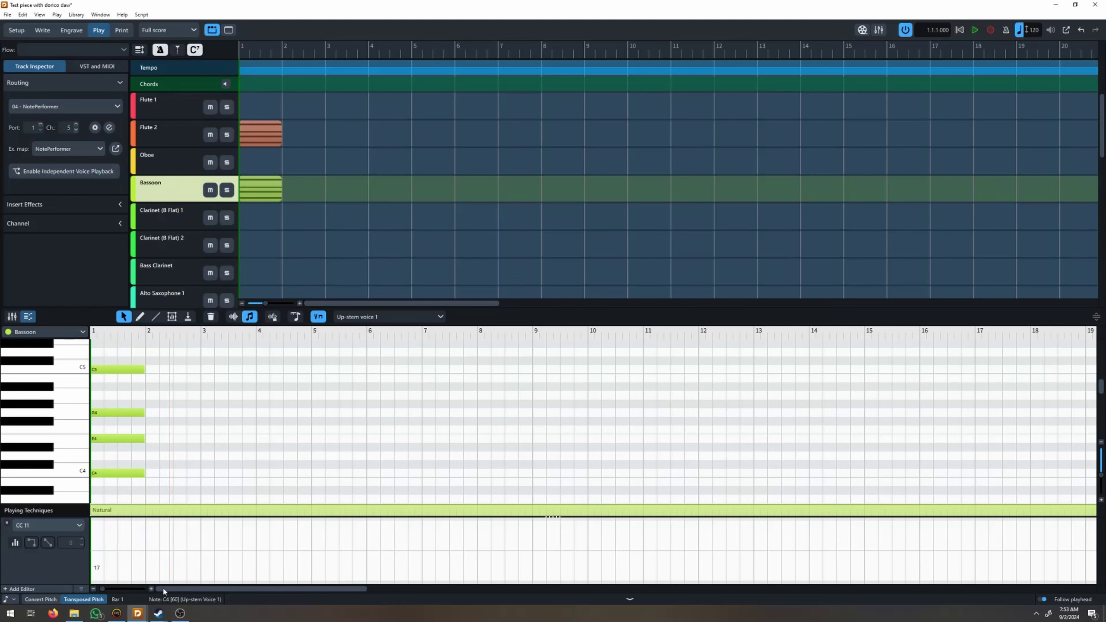
left_click(138, 613)
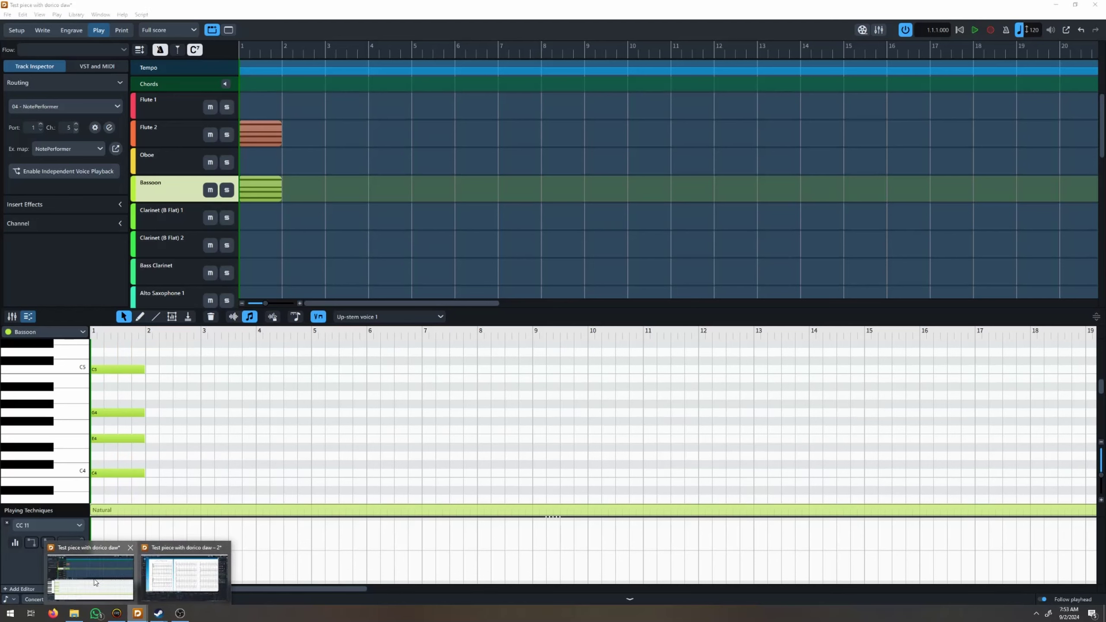
In Write mode, add crescendo hairpins under the opening chord and the Flute 2 chord.
left_click(182, 162)
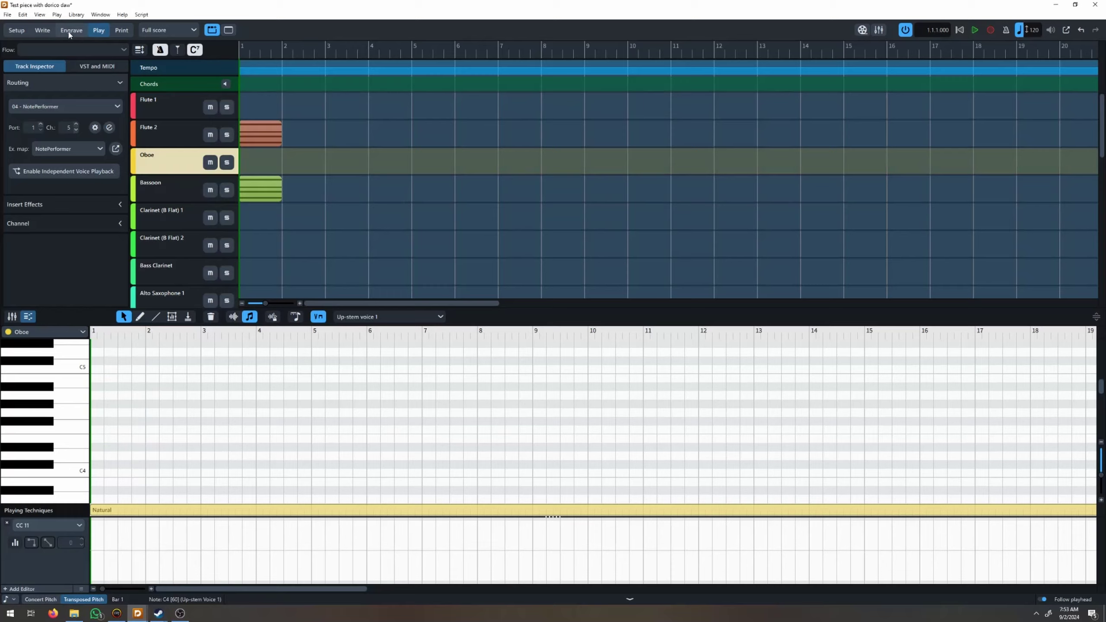
left_click(42, 29)
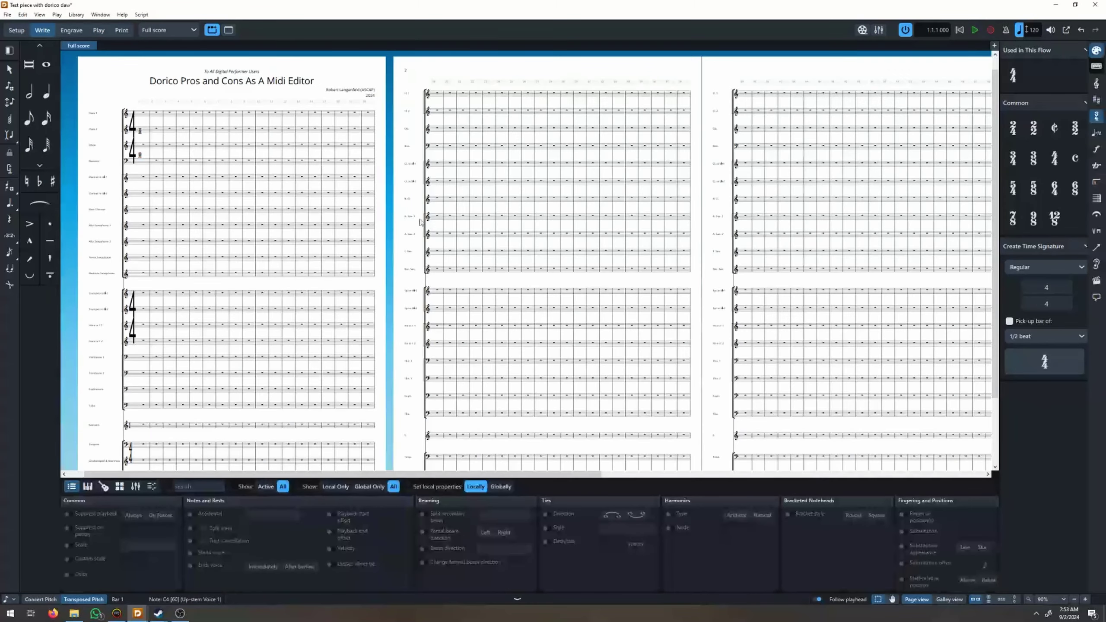
left_click(142, 156)
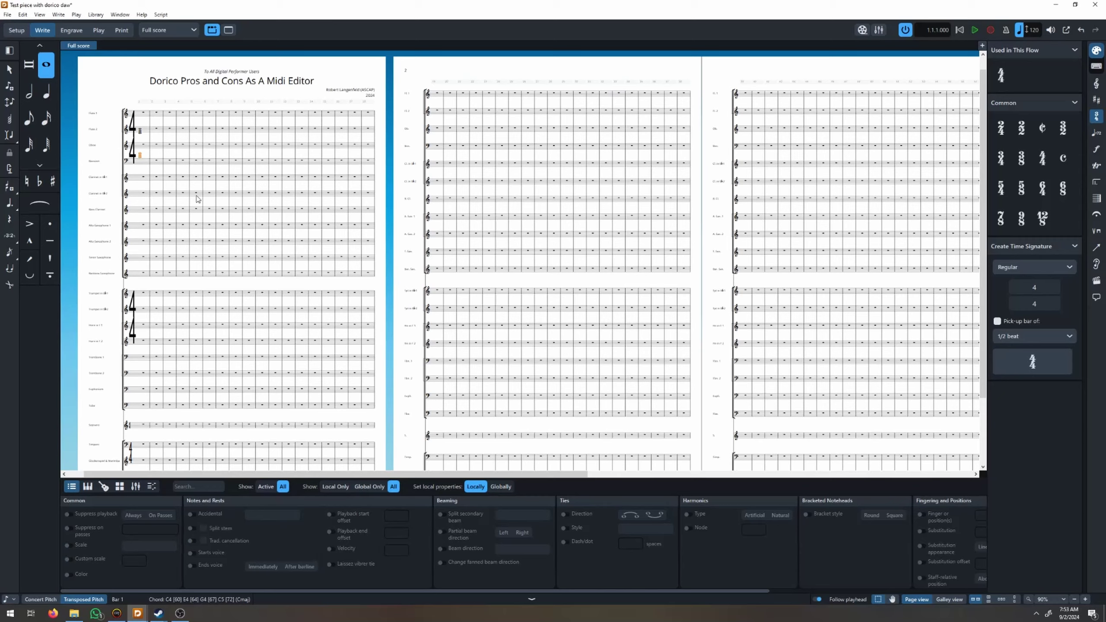
key("shift+comma")
scroll(144, 124, "up", 4)
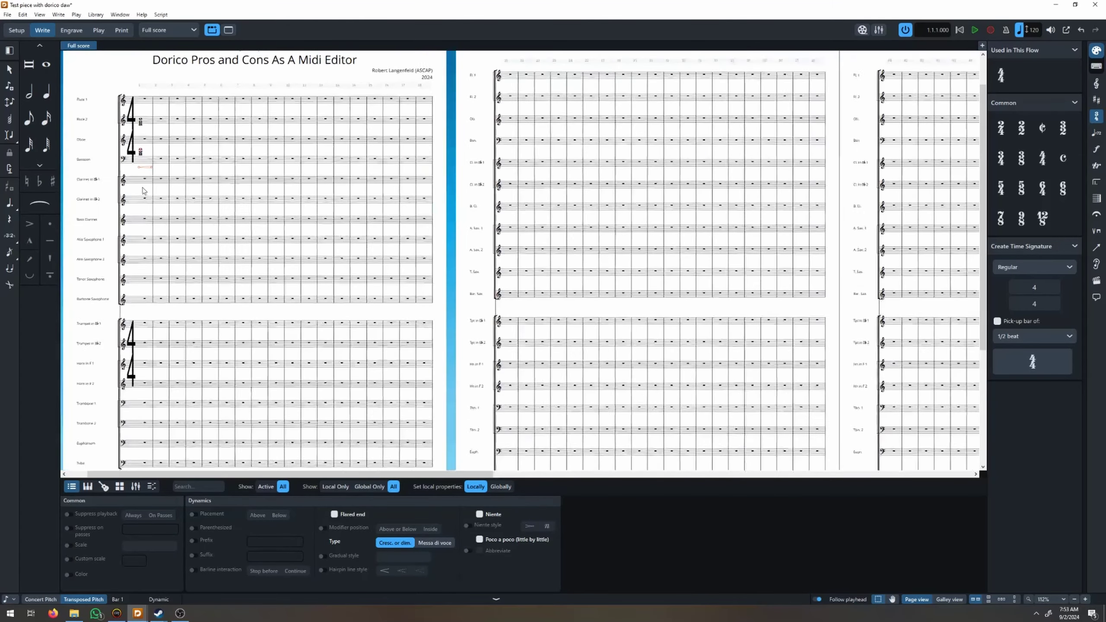
left_click(143, 114)
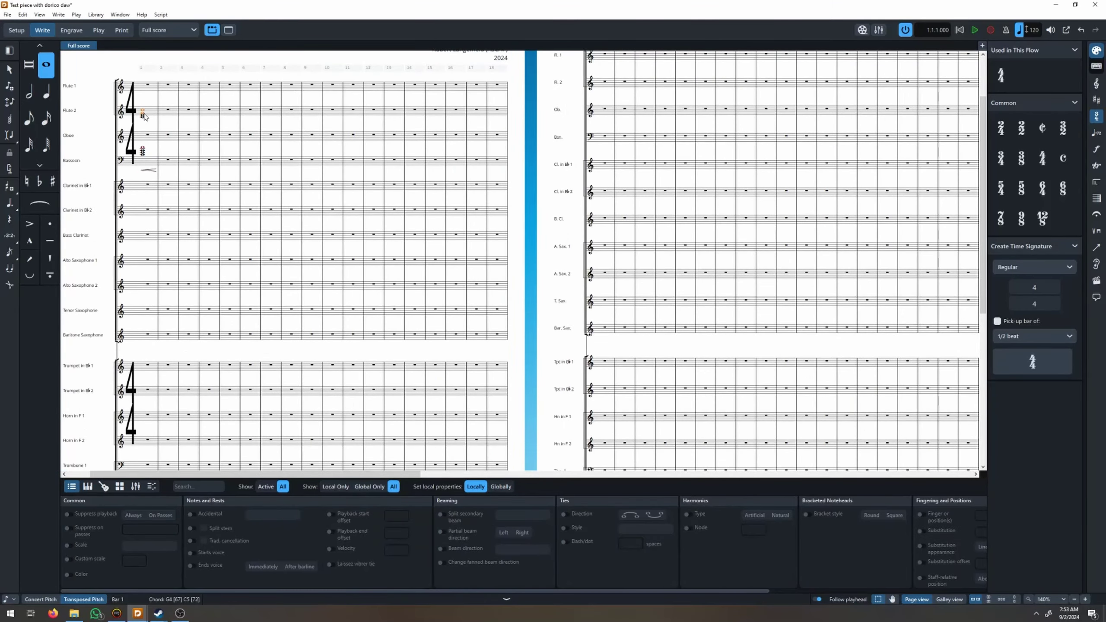
key("shift+comma")
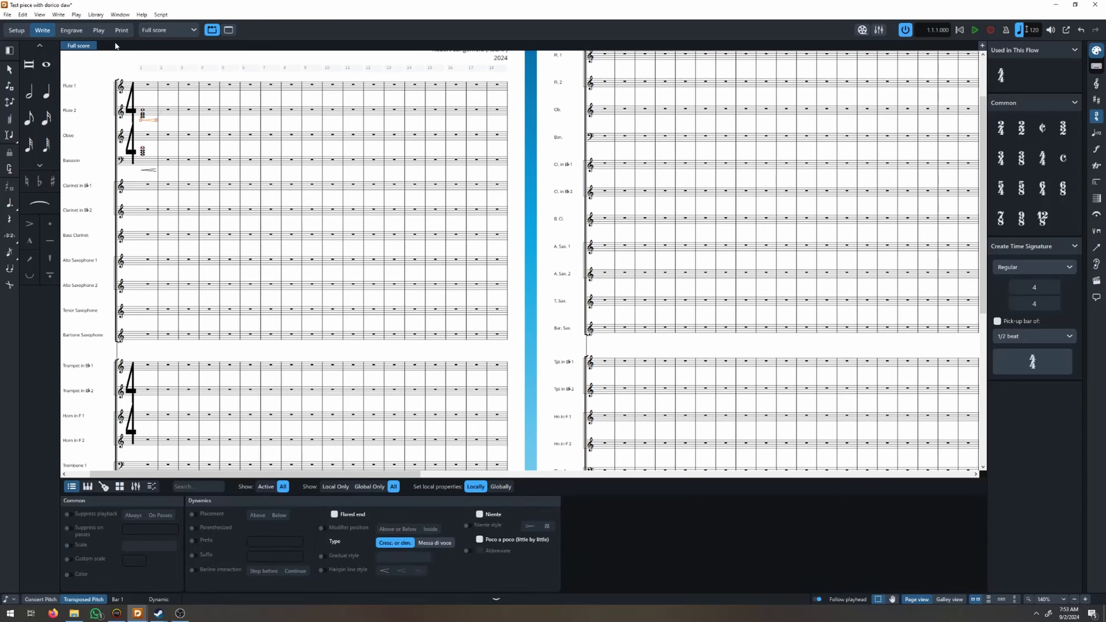
Draw a rising Bassoon CC11 curve in bar 1 and a dipping-then-rising Flute 2 curve across bars 2–4.
left_click(99, 30)
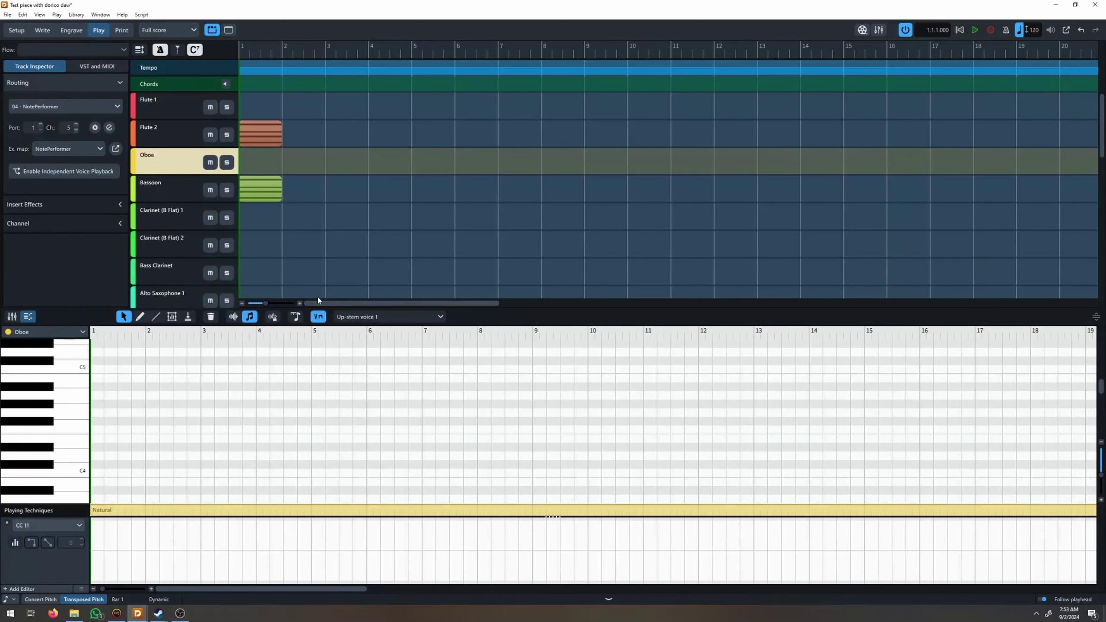
left_click(254, 189)
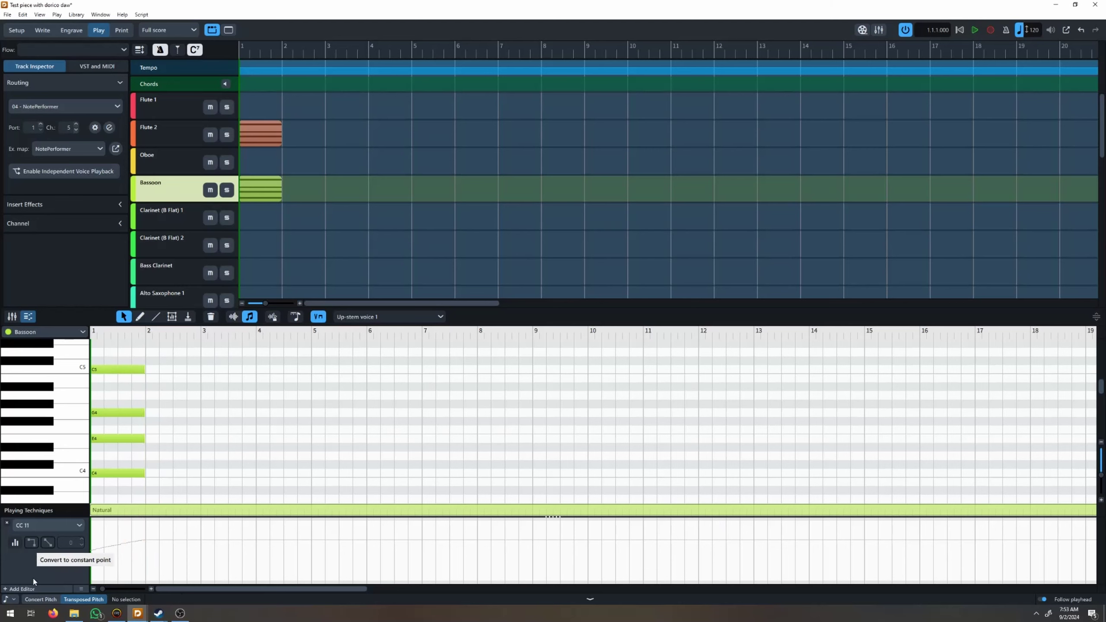
left_click(34, 545)
left_click_drag(100, 559, 161, 521)
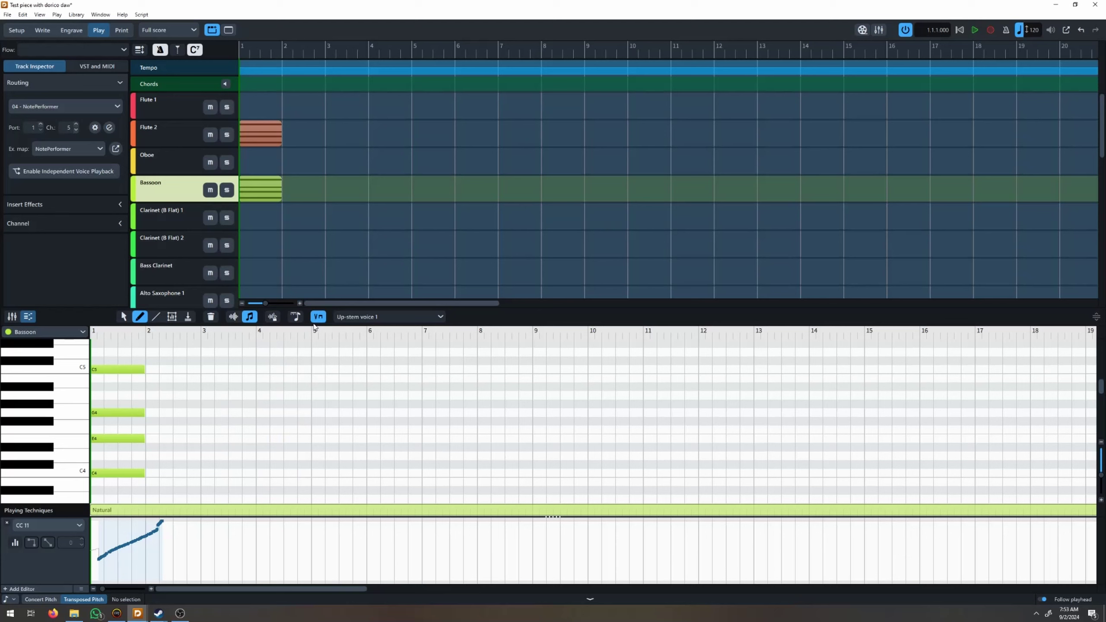
left_click(270, 137)
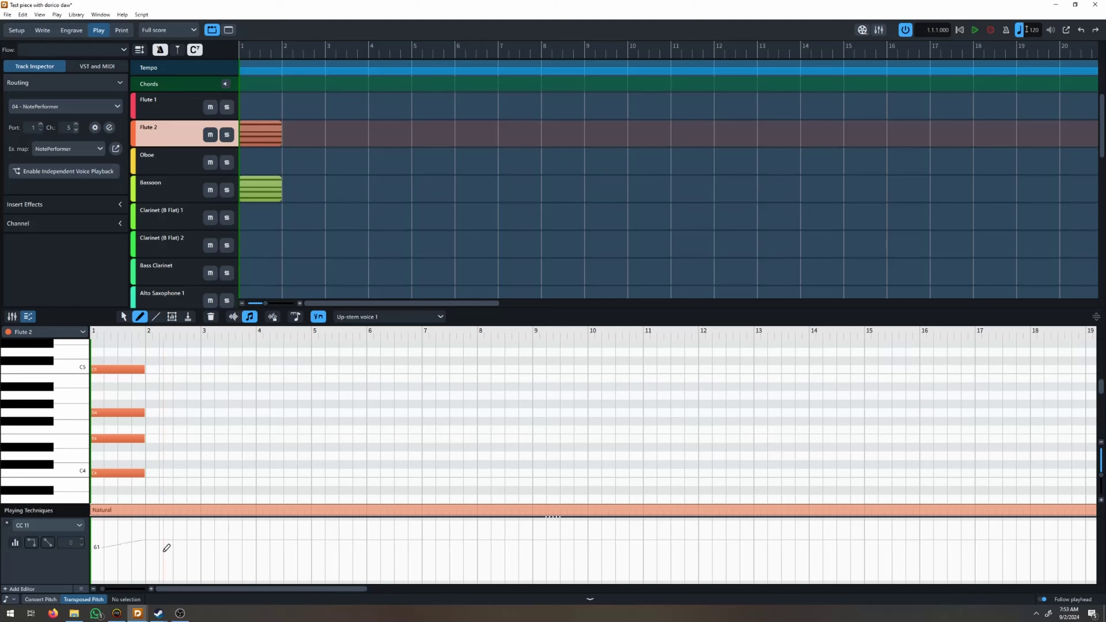
mouse_move(146, 540)
left_mouse_down()
mouse_move(206, 573)
mouse_move(301, 547)
left_mouse_up()
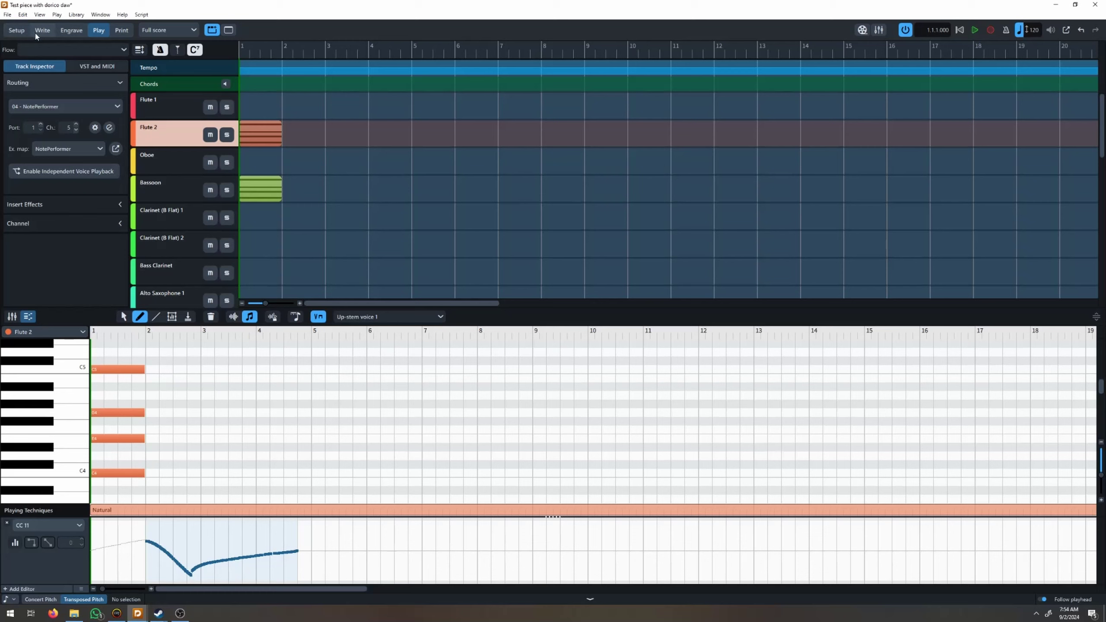
Inspect the hairpin's properties in Engrave mode, then return to the Digital Performer project.
left_click(71, 30)
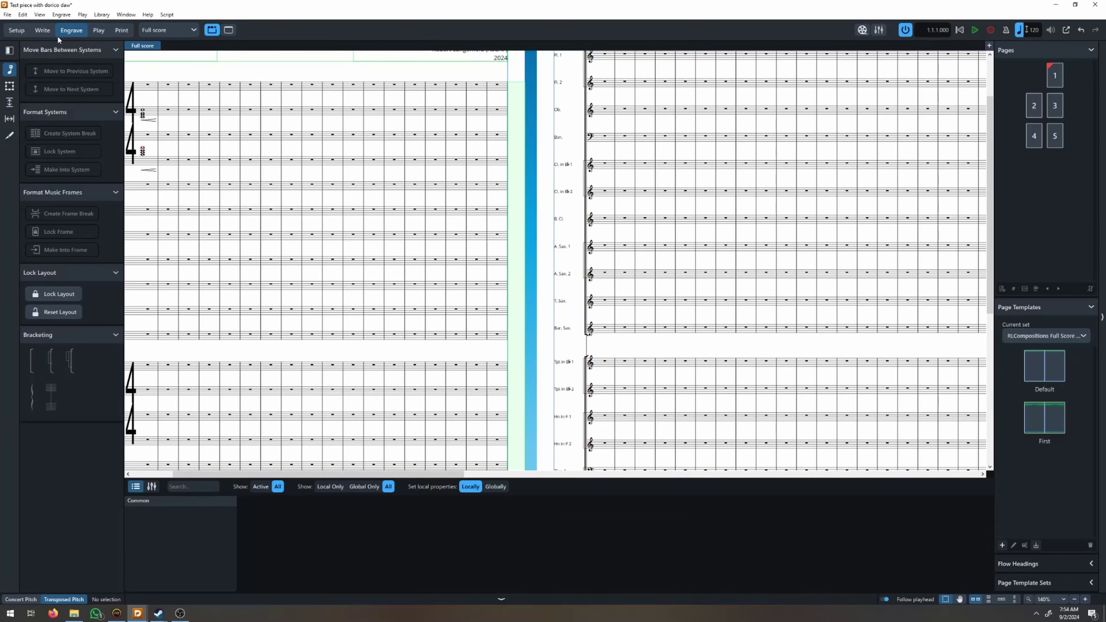
left_click(145, 116)
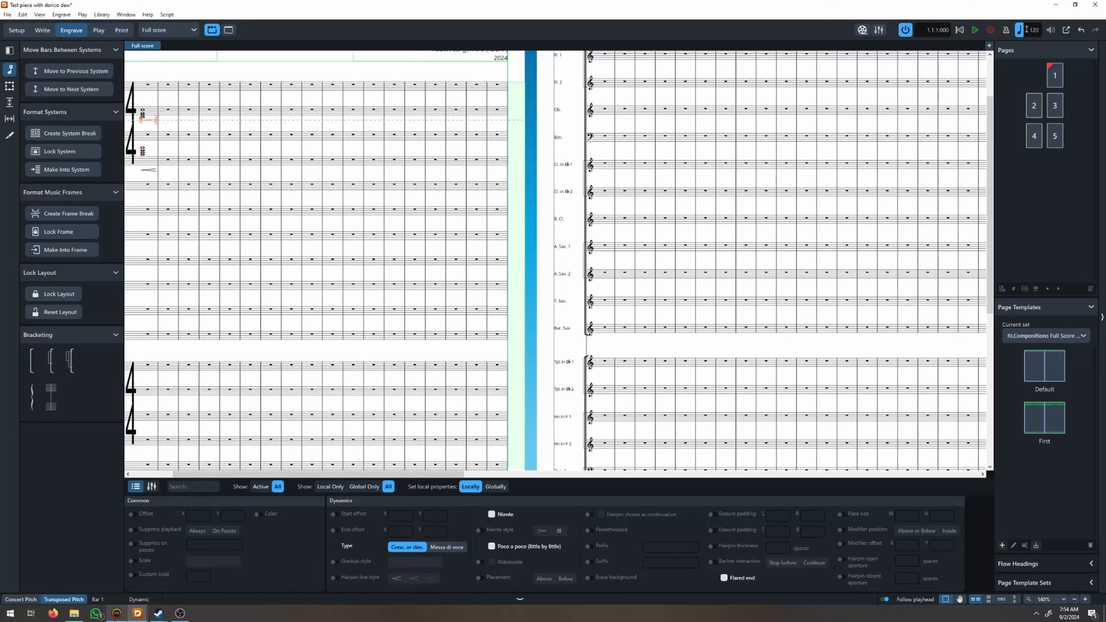
left_click(117, 613)
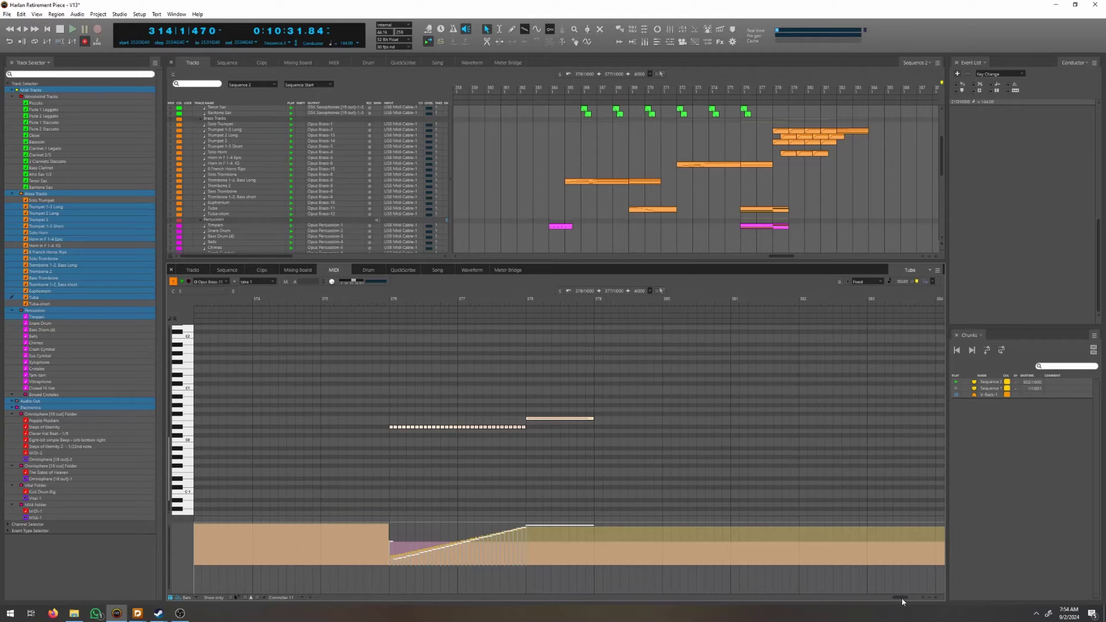
Review Digital Performer's controller ramp, then bring the Dorico test piece window back in front.
mouse_move(901, 602)
left_mouse_down()
mouse_move(885, 598)
mouse_move(899, 598)
left_mouse_up()
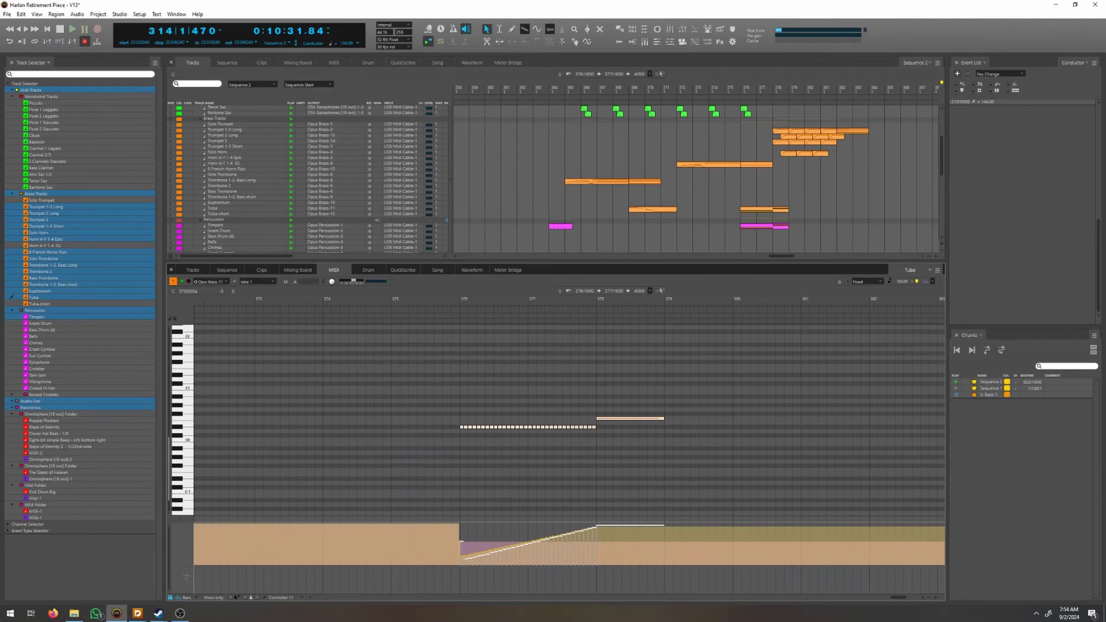
mouse_move(137, 613)
mouse_move(183, 585)
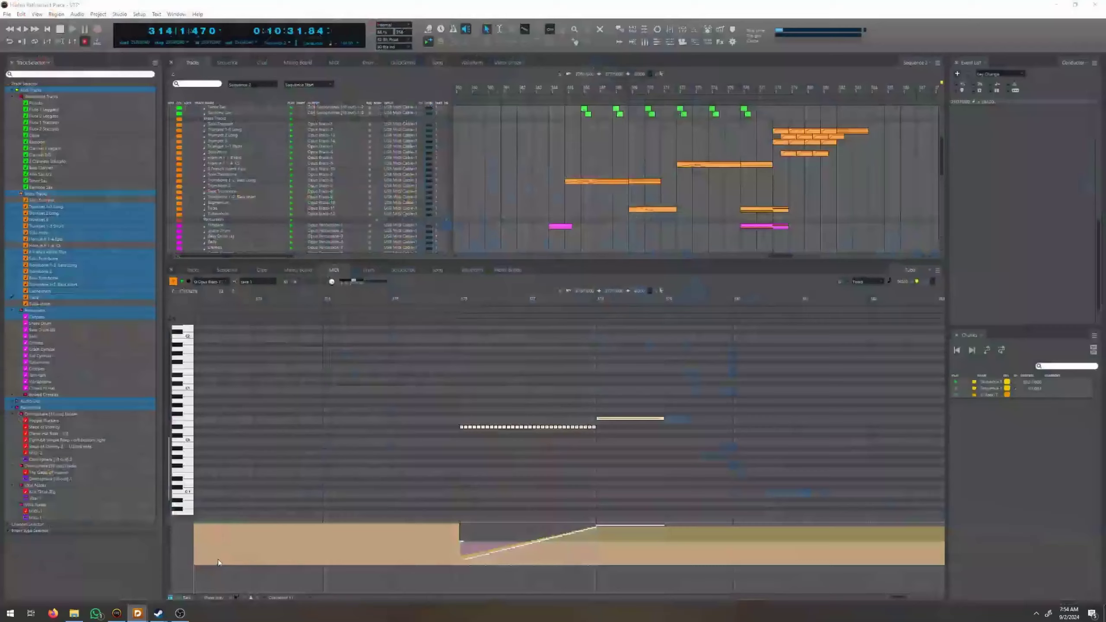
right_click(137, 613)
left_click(138, 614)
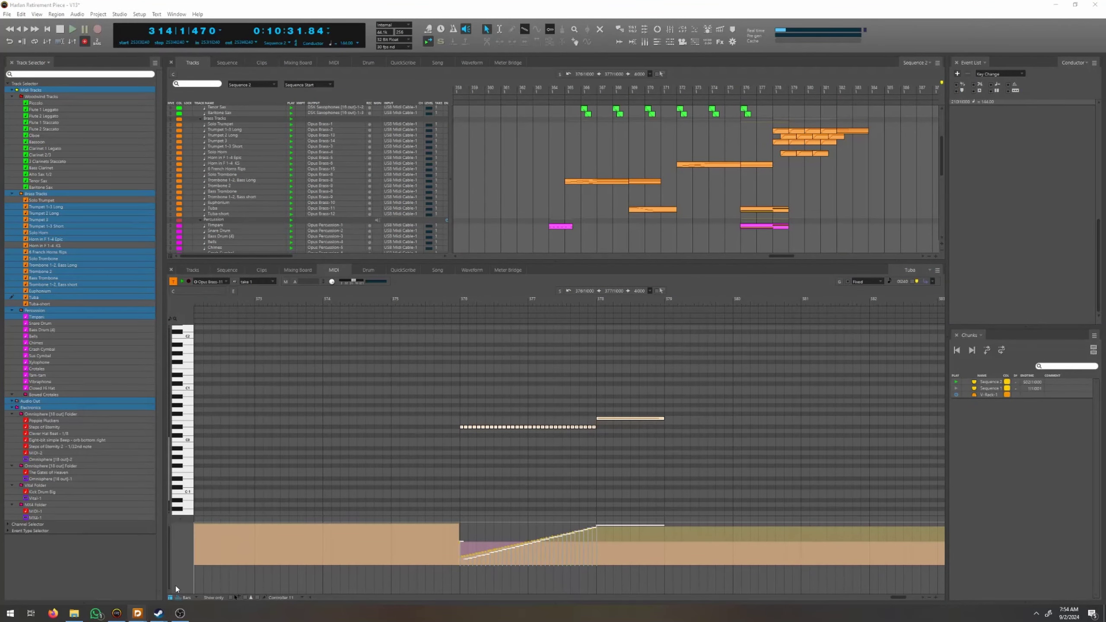
left_click(91, 577)
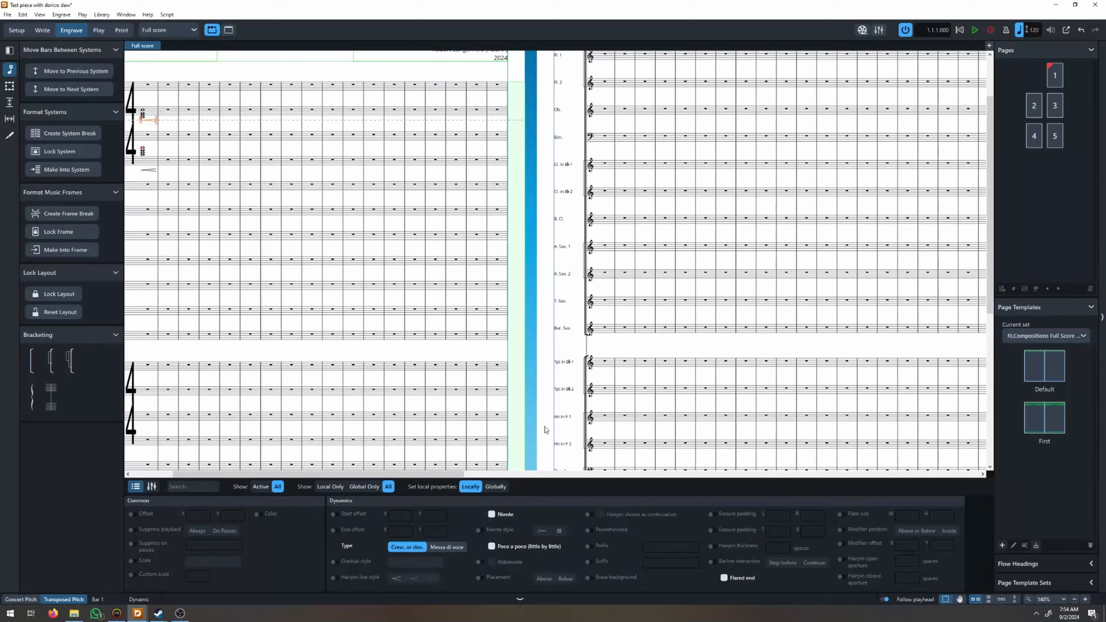
Add an mf dynamic to the opening note in Write mode.
left_click(143, 151)
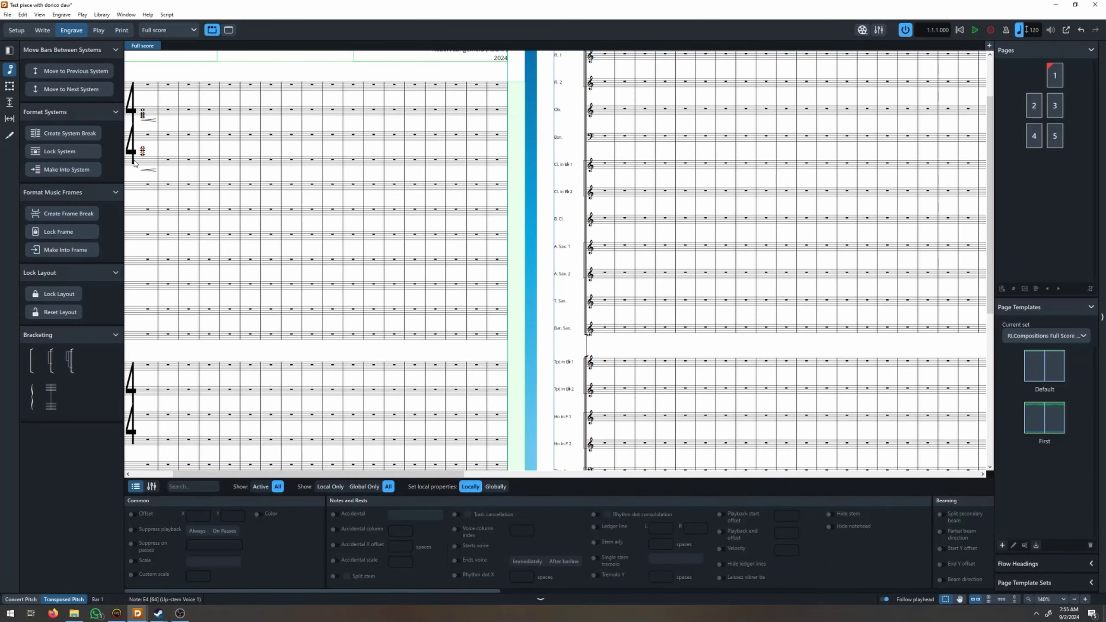
left_click(42, 30)
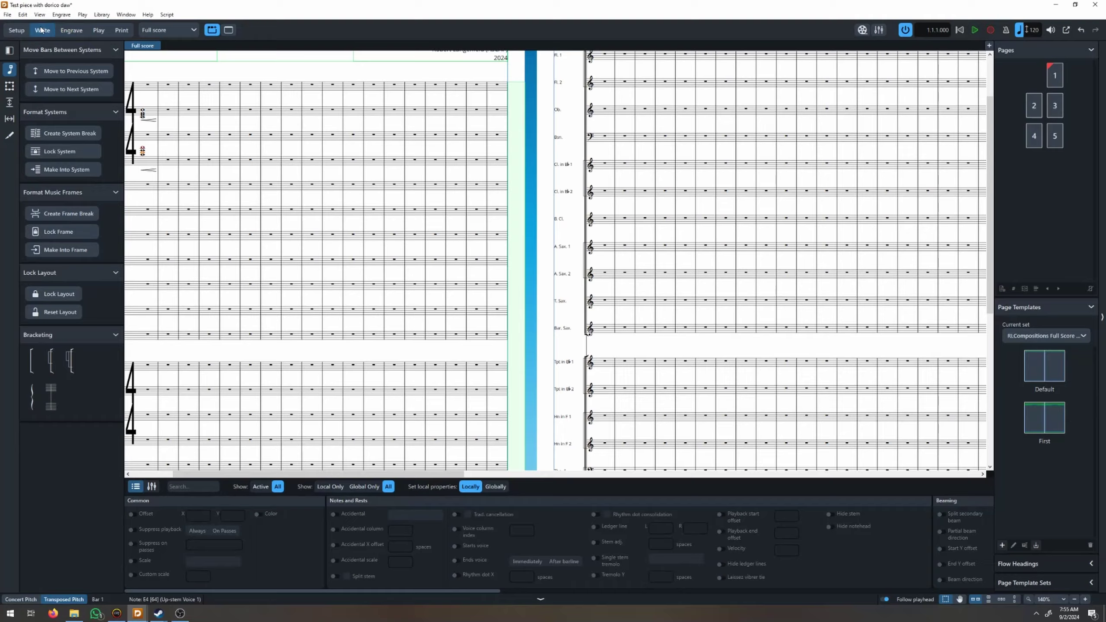
key("shift+d")
type("mf")
key("Return")
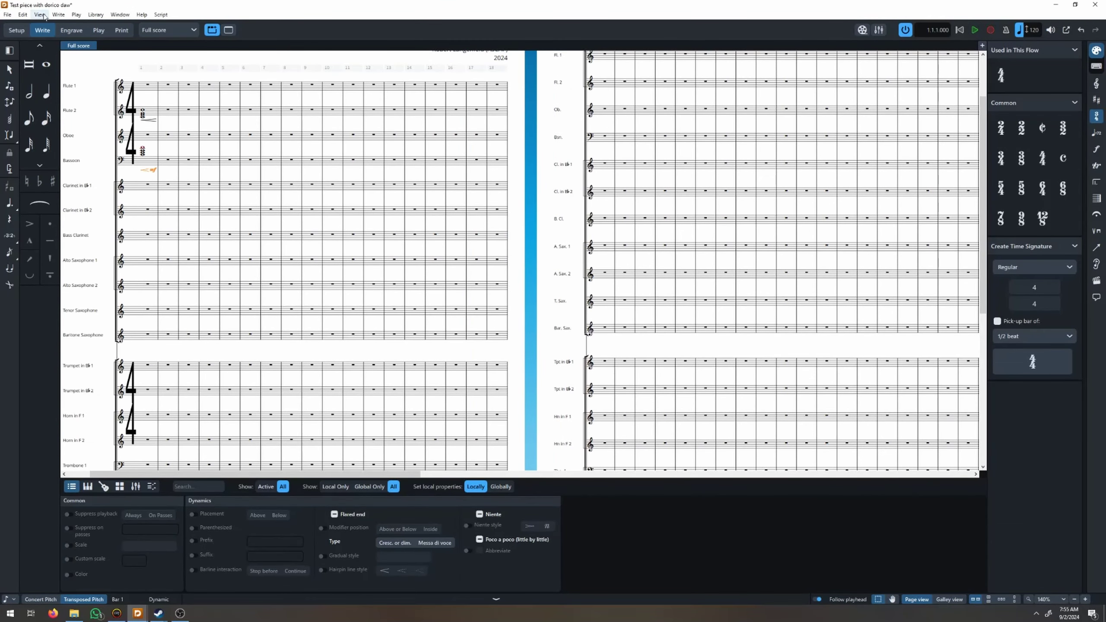
Draw a Bassoon A3 note from bar 6 to bar 9 and set a CC11 point near bar 5.
left_click(96, 31)
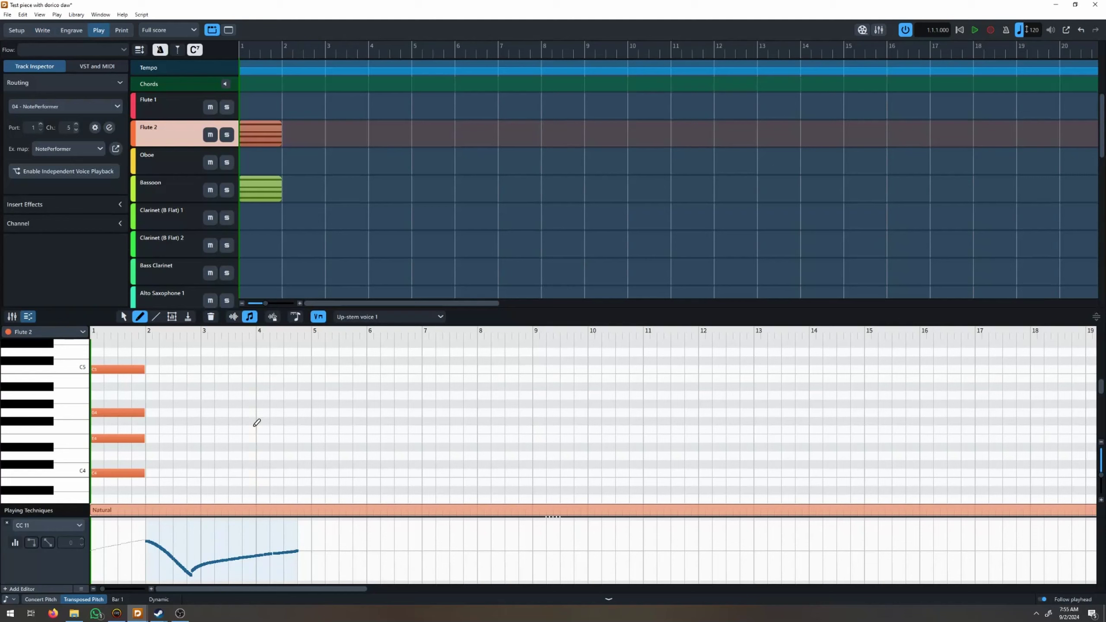
left_click(263, 190)
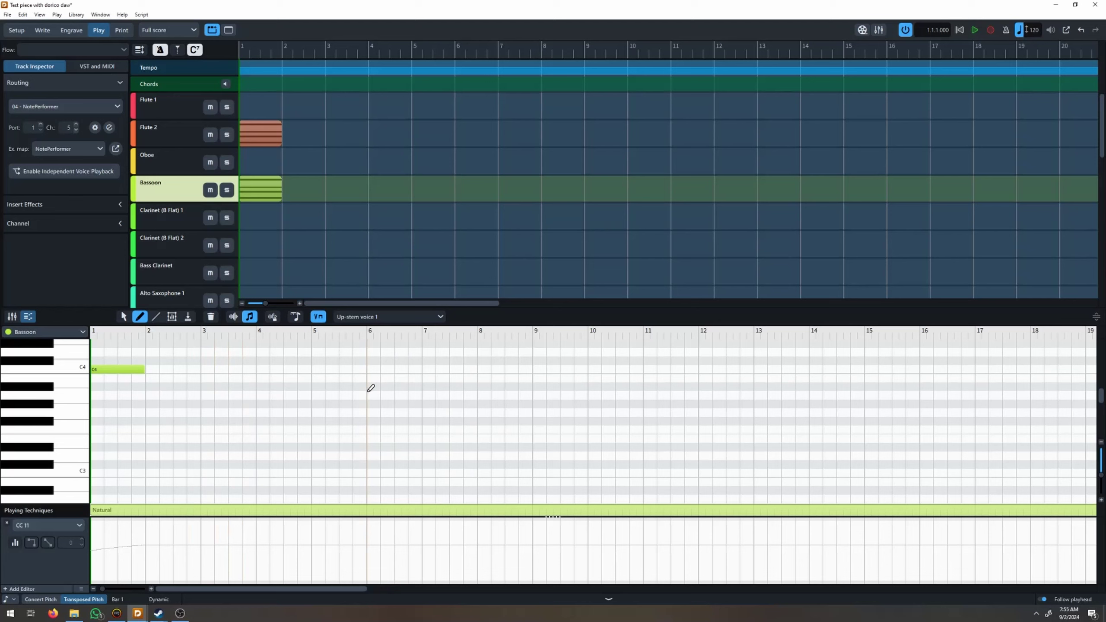
left_click_drag(369, 395, 532, 394)
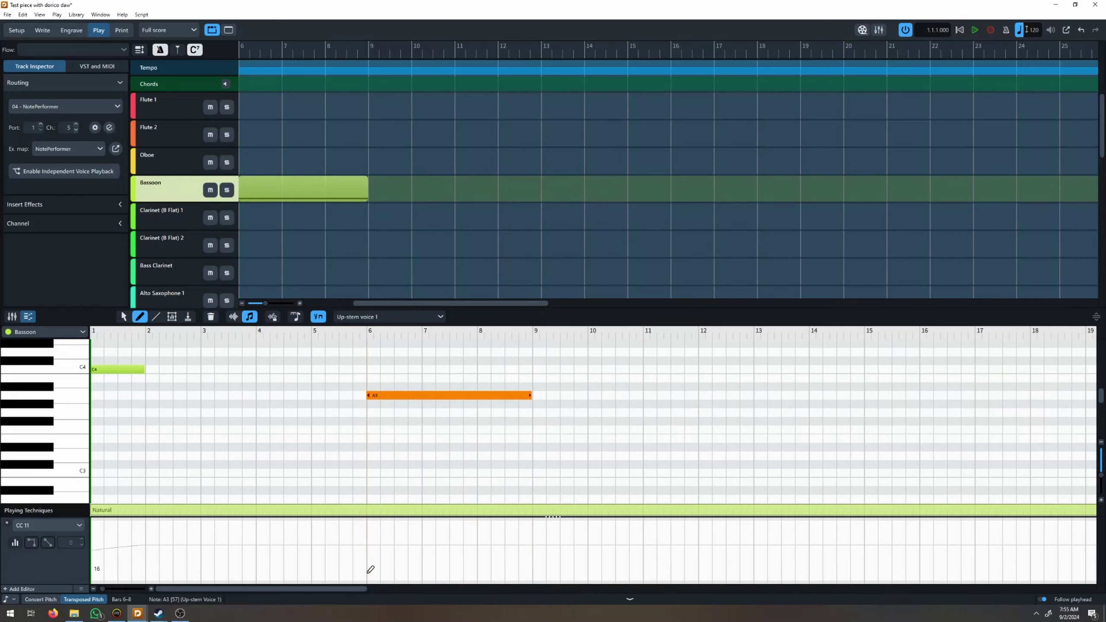
left_click(325, 568)
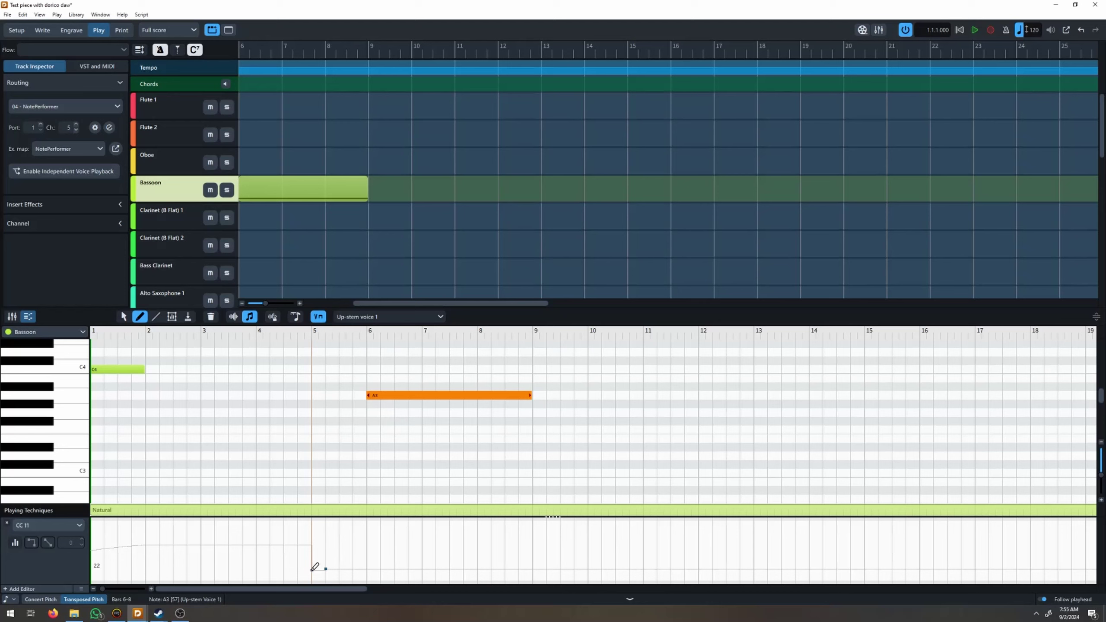
Redraw the Bassoon CC11 curve so it rises steadily from bar 6 to bar 9.
mouse_move(312, 570)
left_mouse_down()
mouse_move(537, 524)
mouse_move(518, 534)
left_mouse_up()
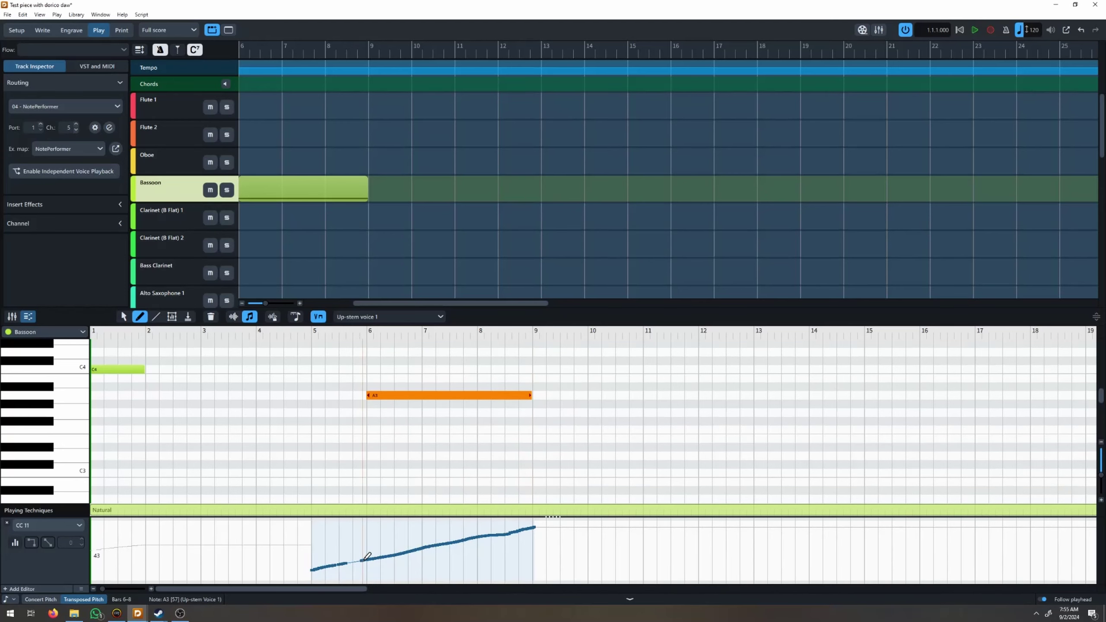
key("ctrl+z")
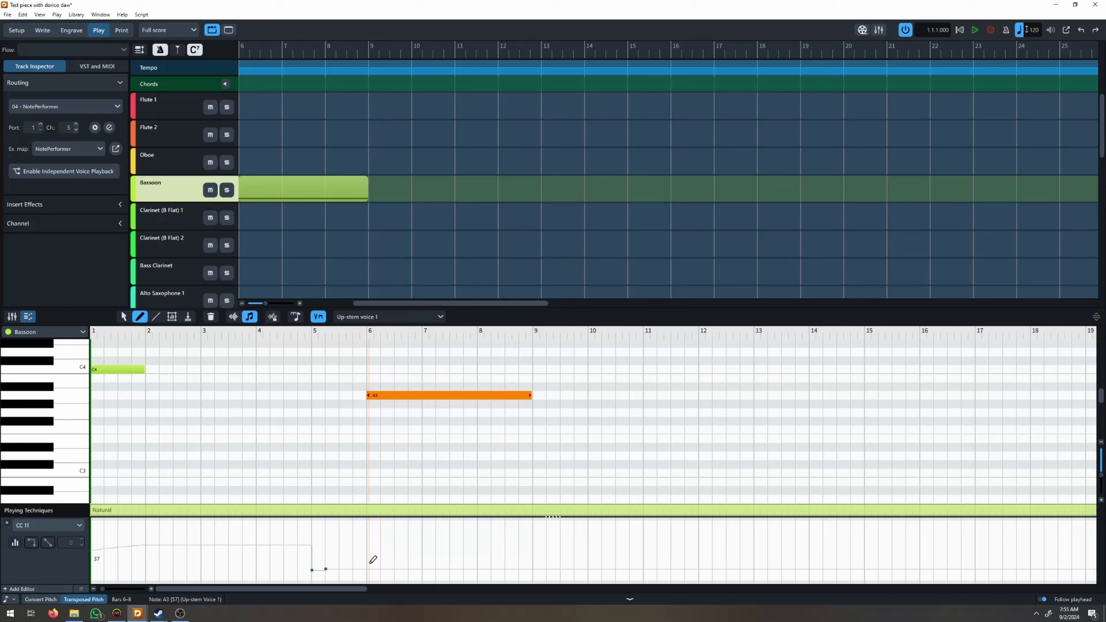
left_click_drag(368, 563, 535, 531)
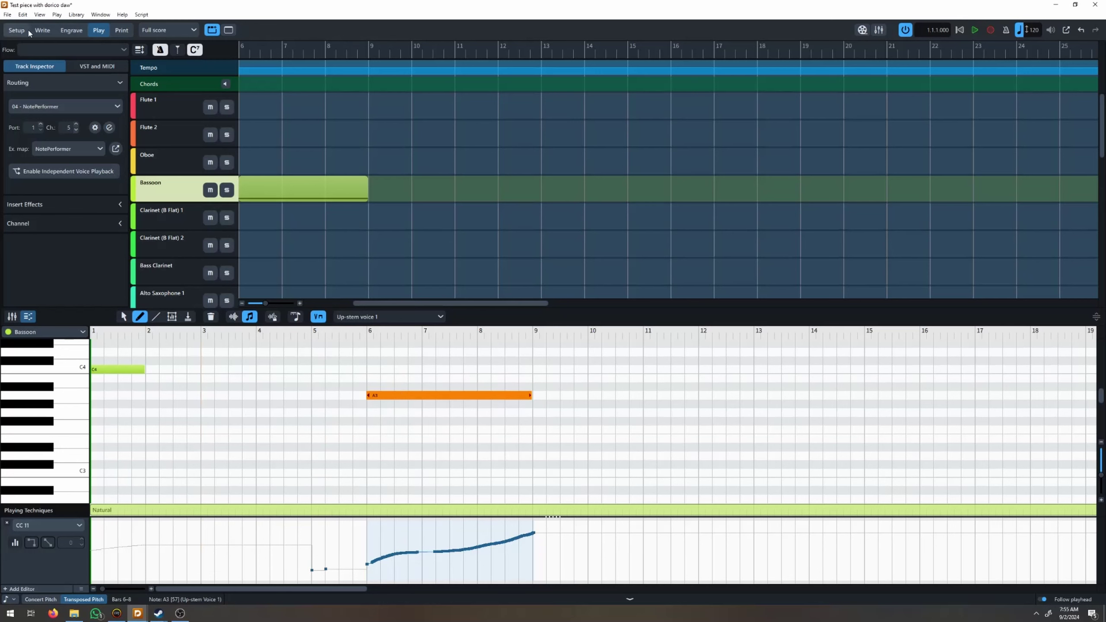
left_click(42, 32)
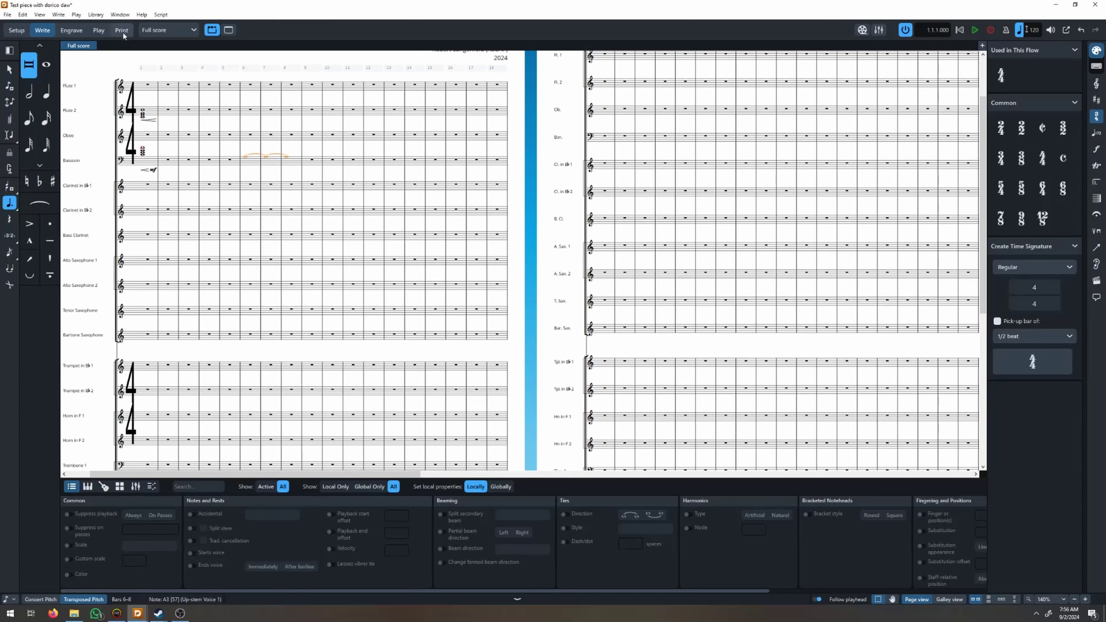
left_click(99, 30)
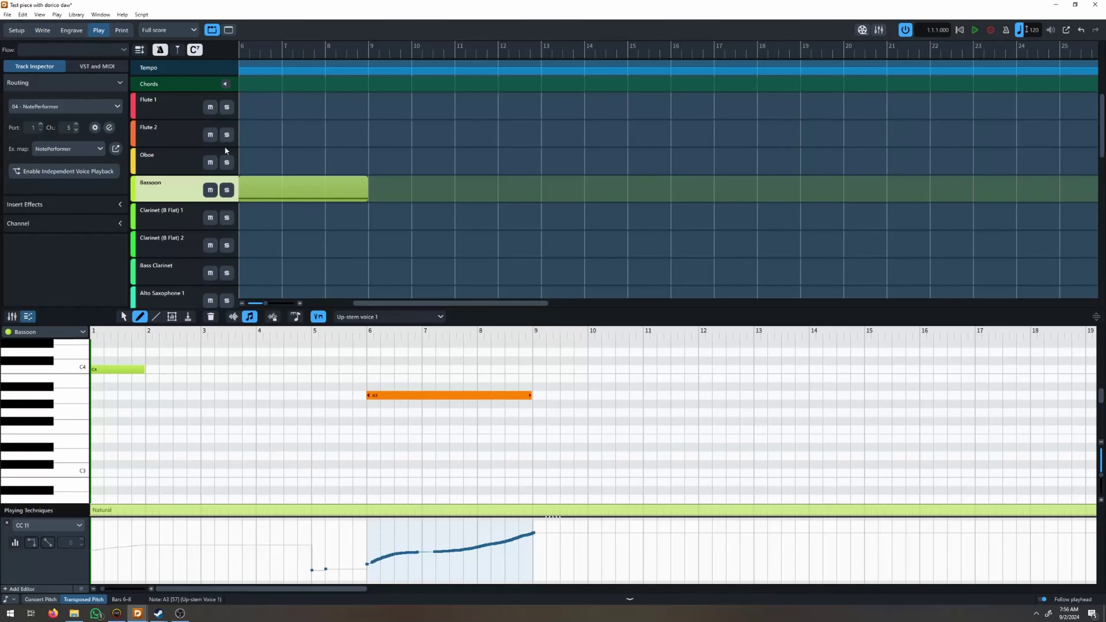
scroll(333, 410, "up", 3)
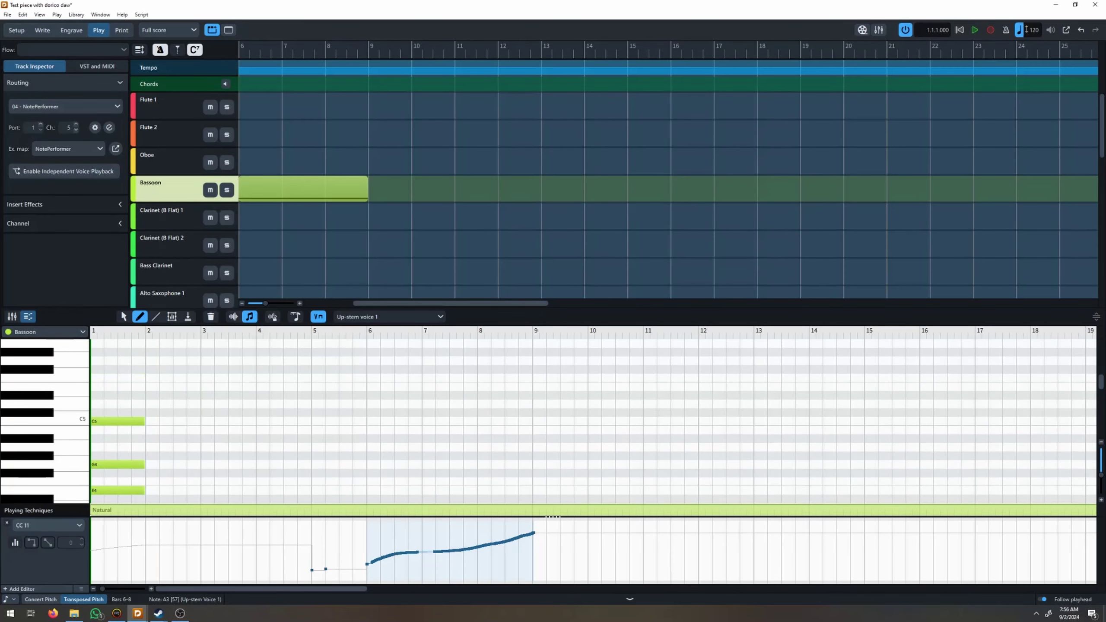
scroll(321, 351, "down", 5)
scroll(496, 459, "up", 3)
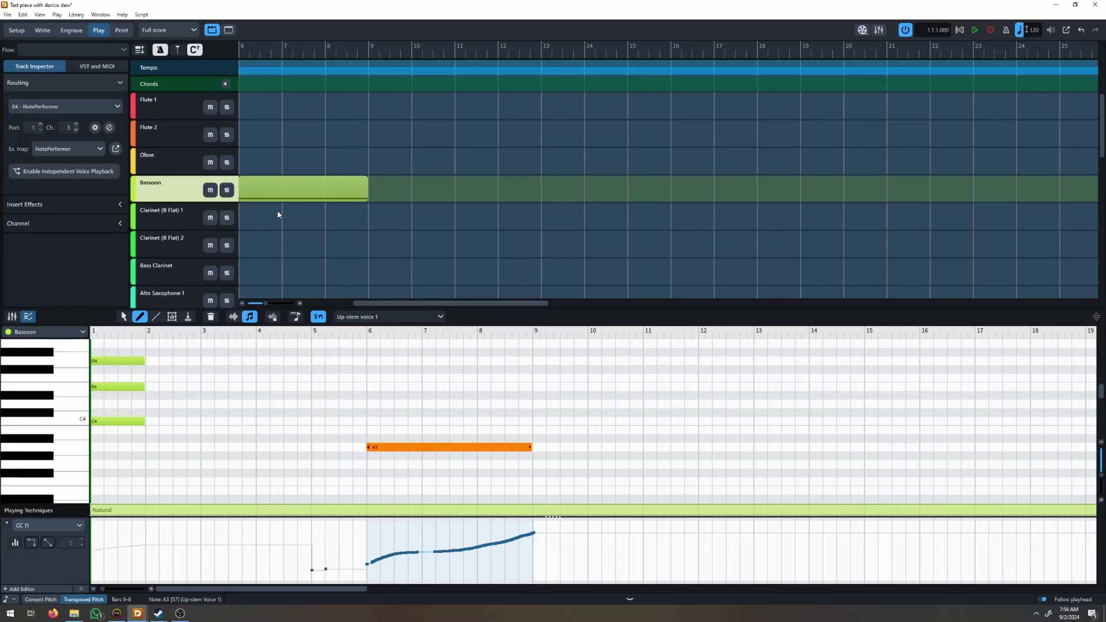
left_click_drag(407, 303, 366, 304)
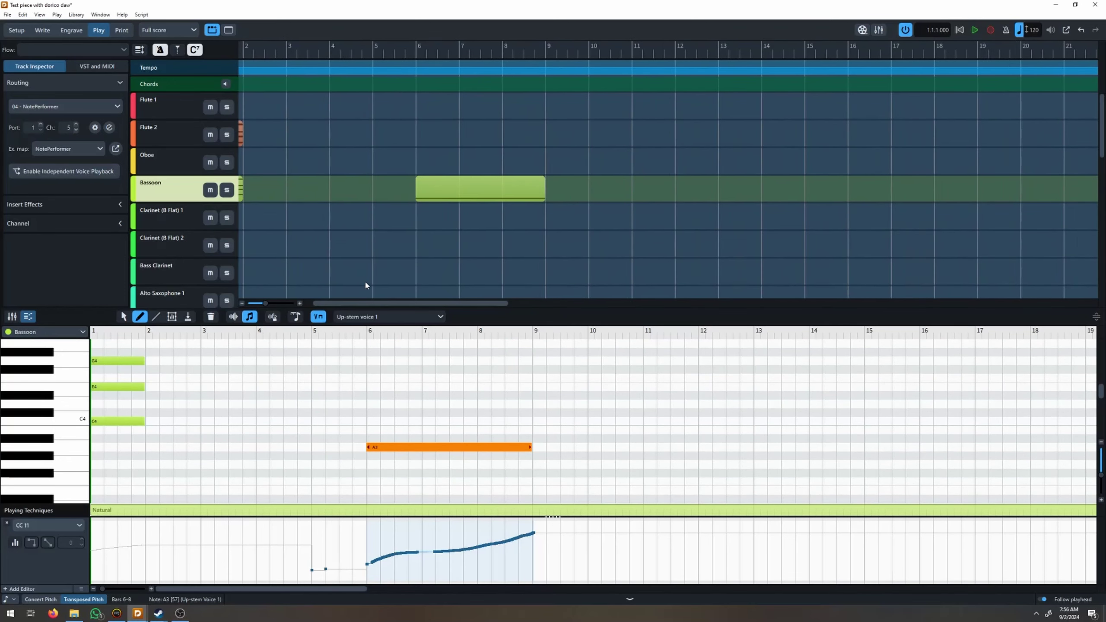
scroll(365, 286, "down", 4)
scroll(366, 286, "up", 3)
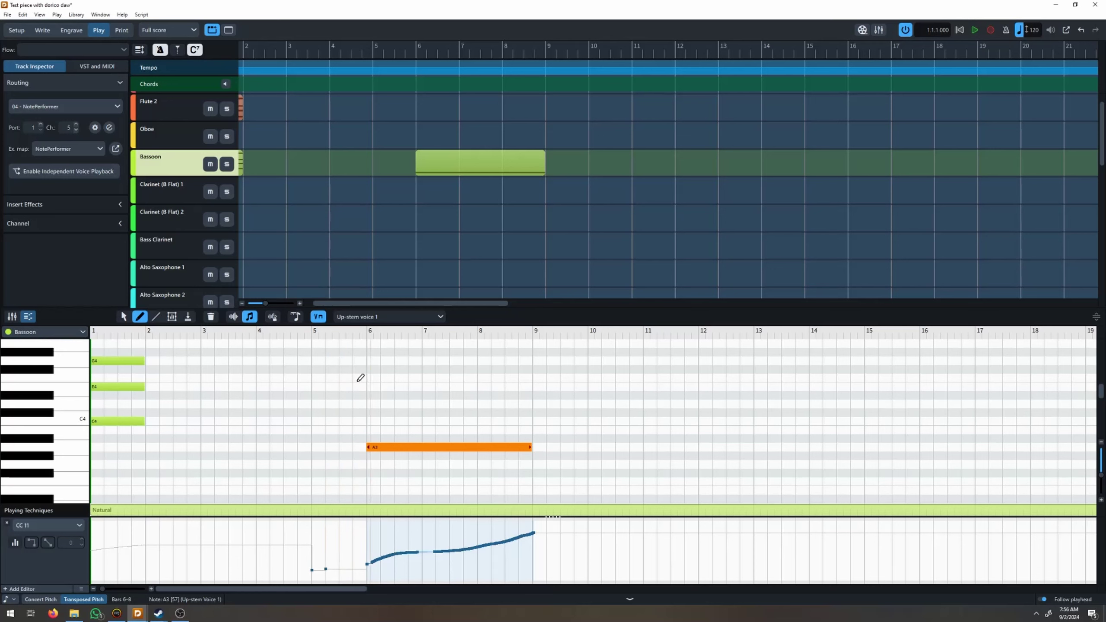
mouse_move(138, 613)
left_click(50, 589)
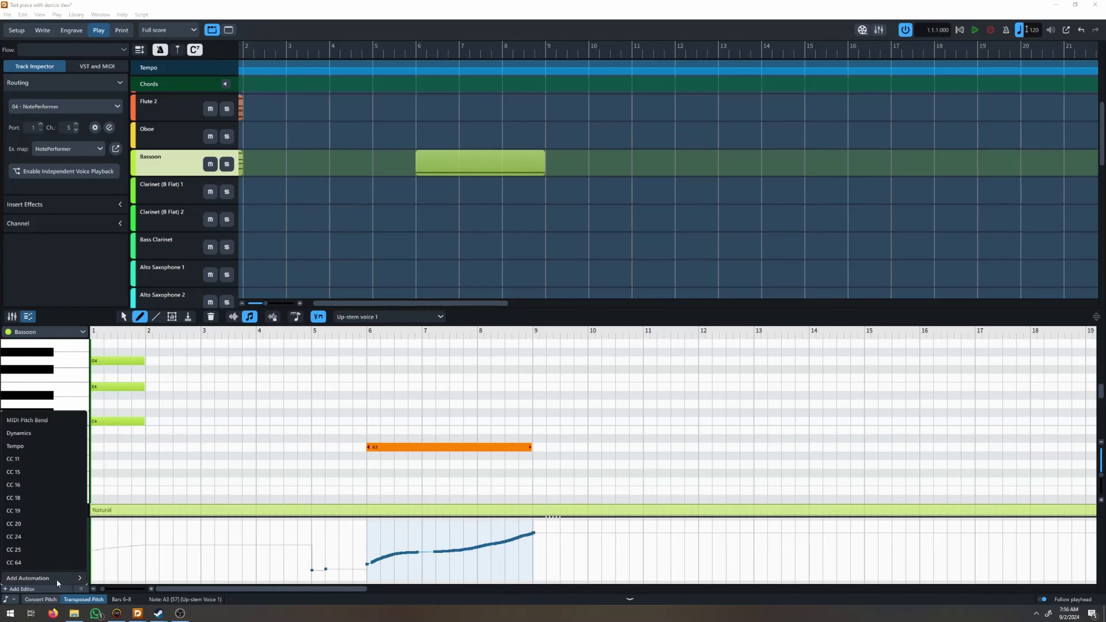
left_click(79, 578)
left_click(43, 418)
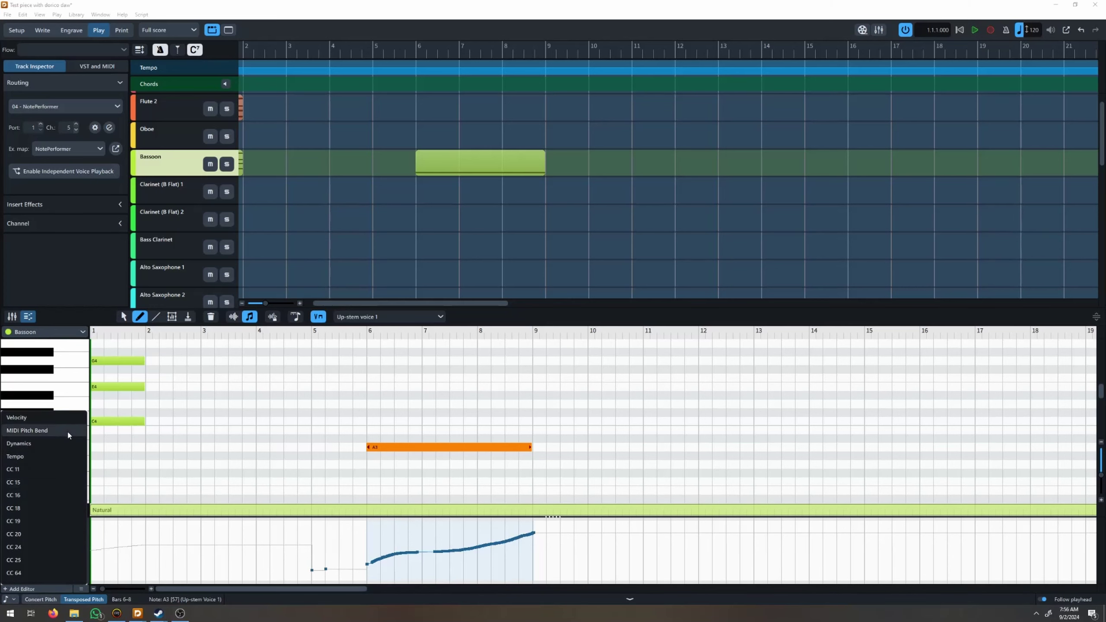
left_click(133, 513)
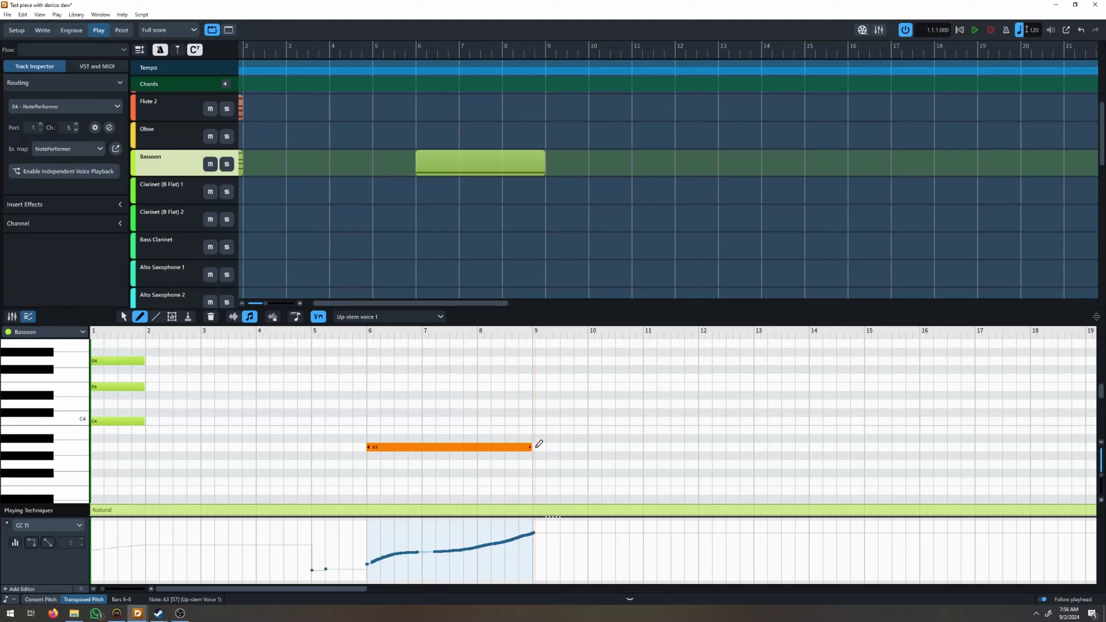
Draw another A3 note after the crescendo note and give the bar 9 note an accent.
left_click_drag(539, 443, 661, 446)
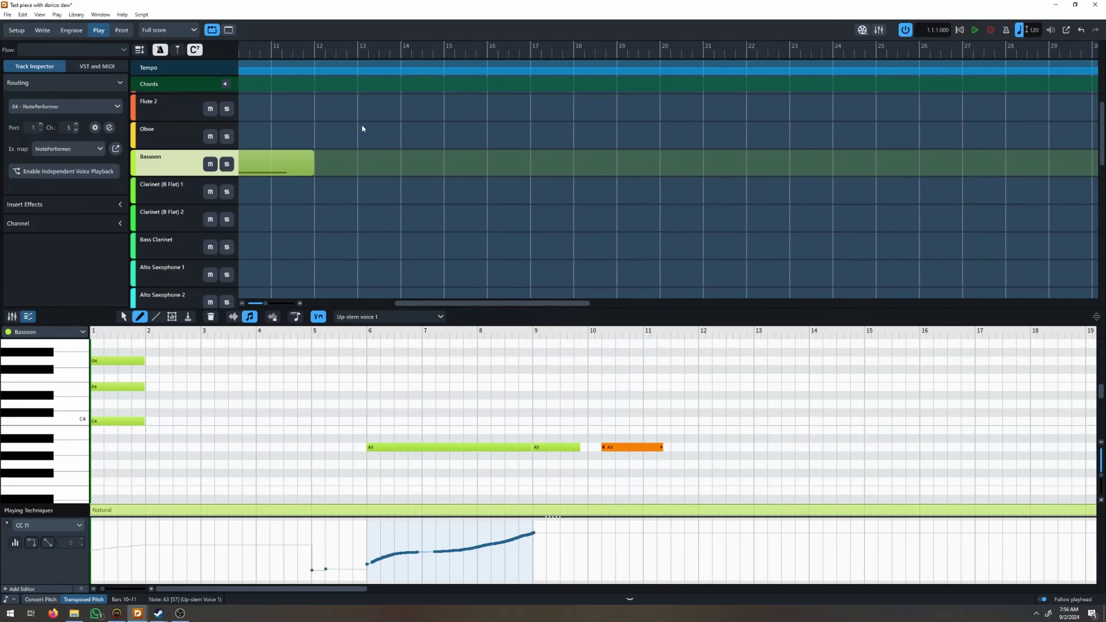
left_click(42, 30)
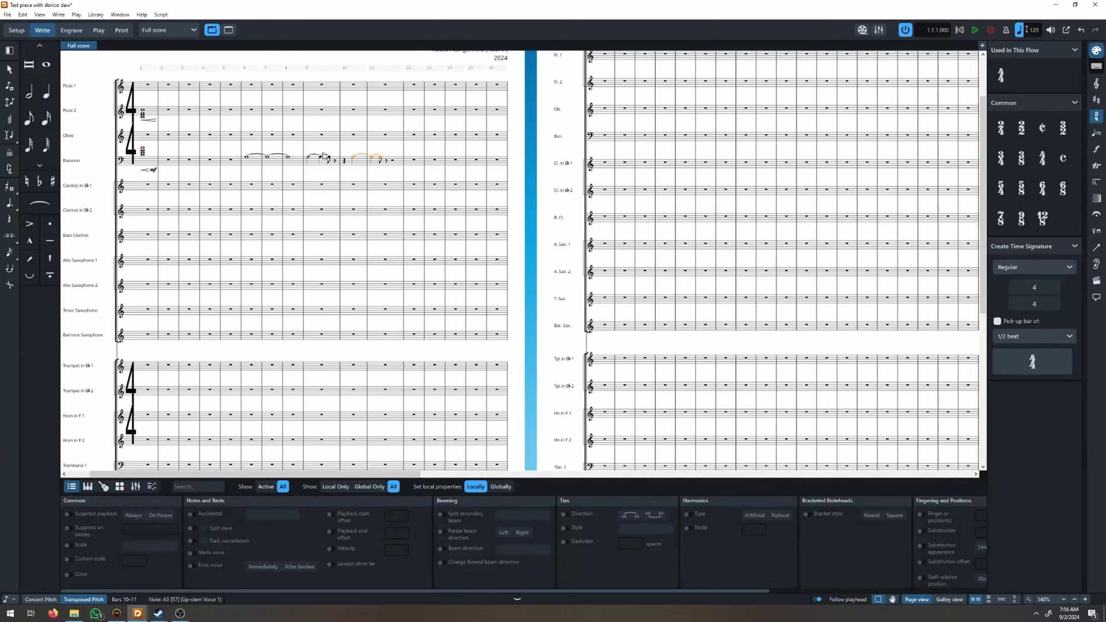
left_click(323, 159)
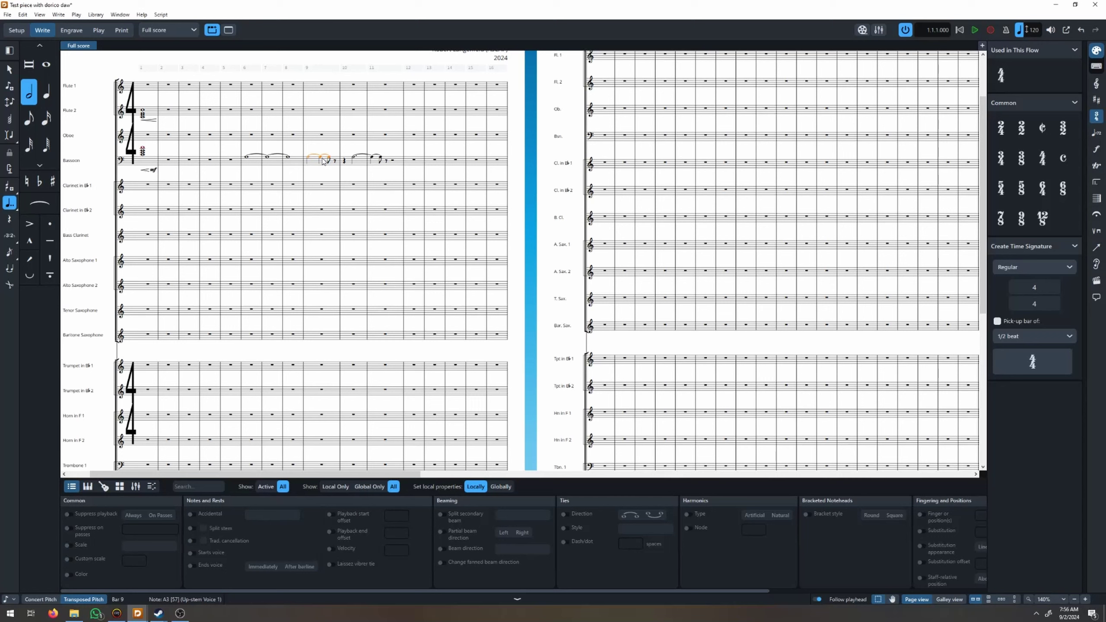
key("bracketleft")
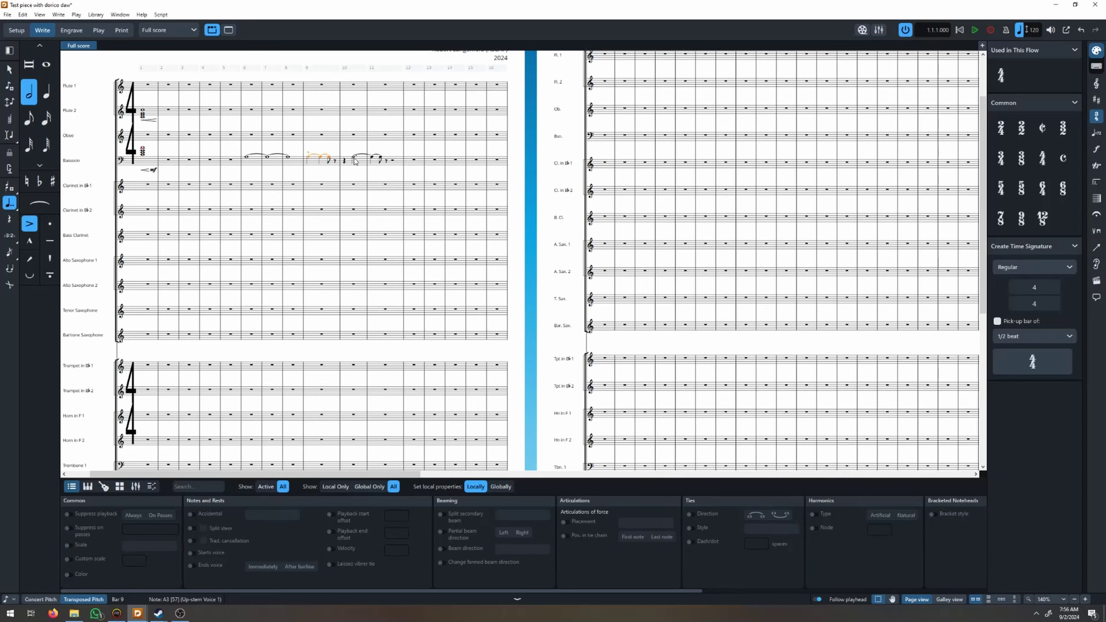
Mark the tied bassoon note in bars 10–11 staccato from the playing techniques panel.
left_click(355, 161)
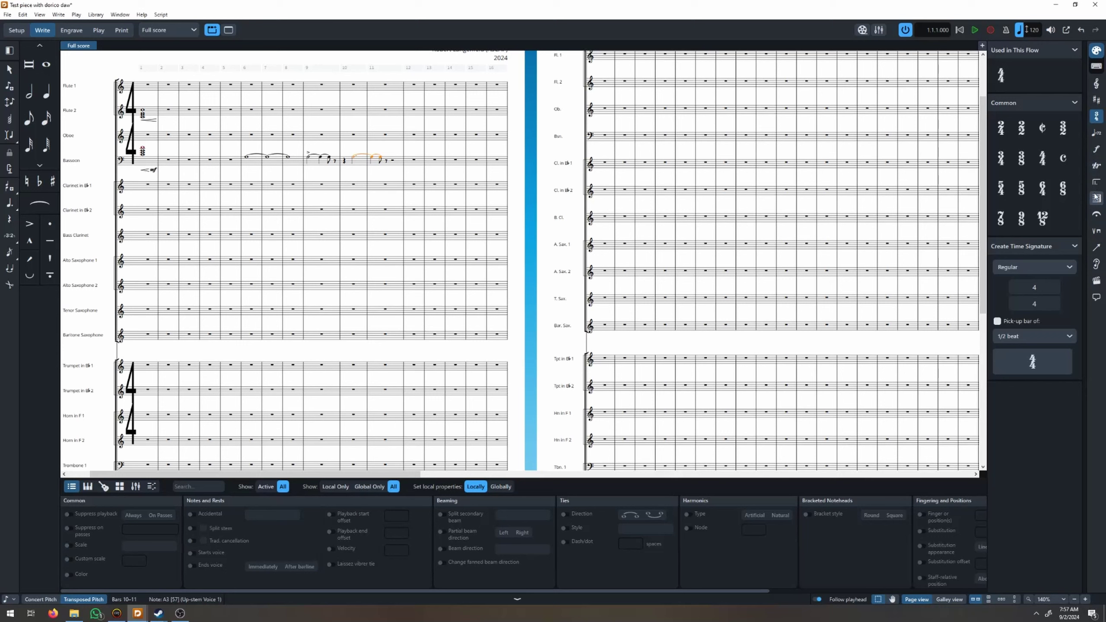
left_click(1096, 230)
scroll(1033, 346, "down", 1)
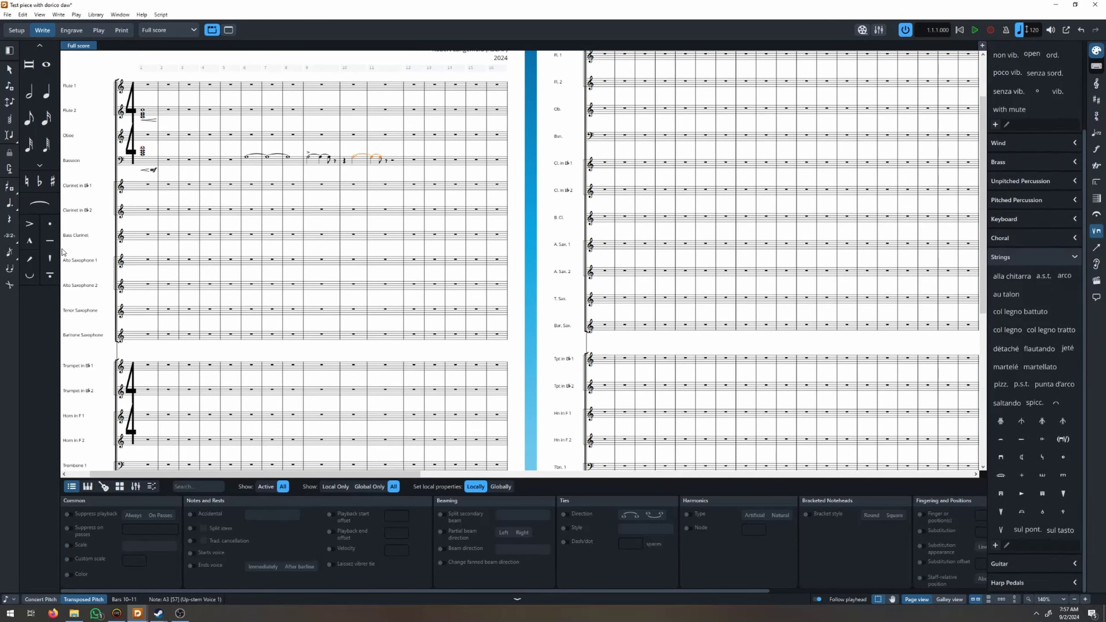
left_click(51, 224)
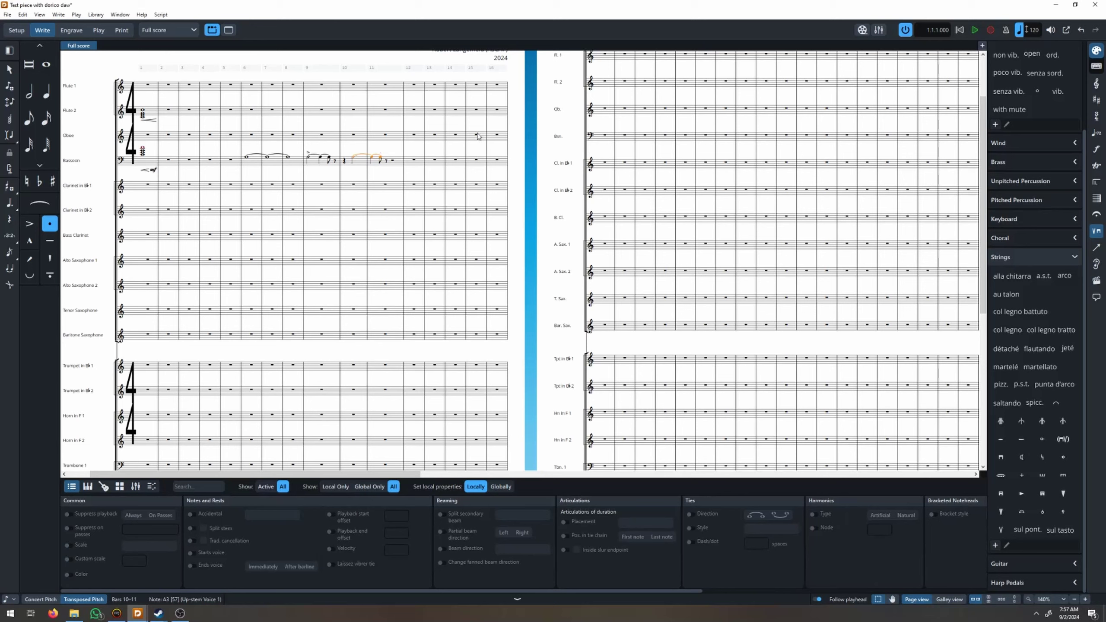
left_click(71, 30)
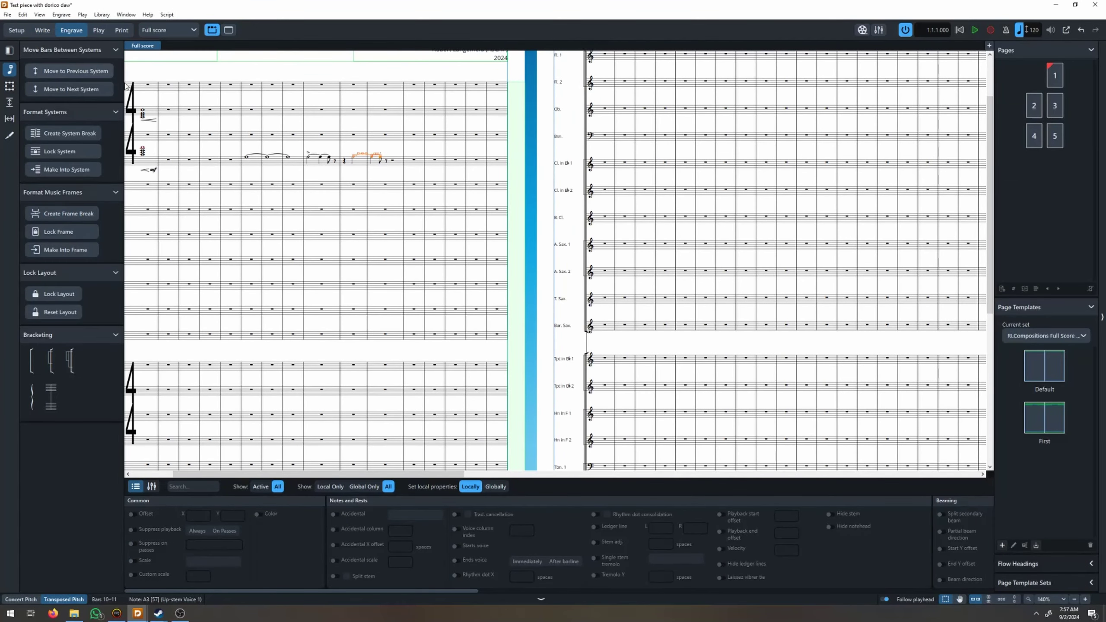
left_click(98, 30)
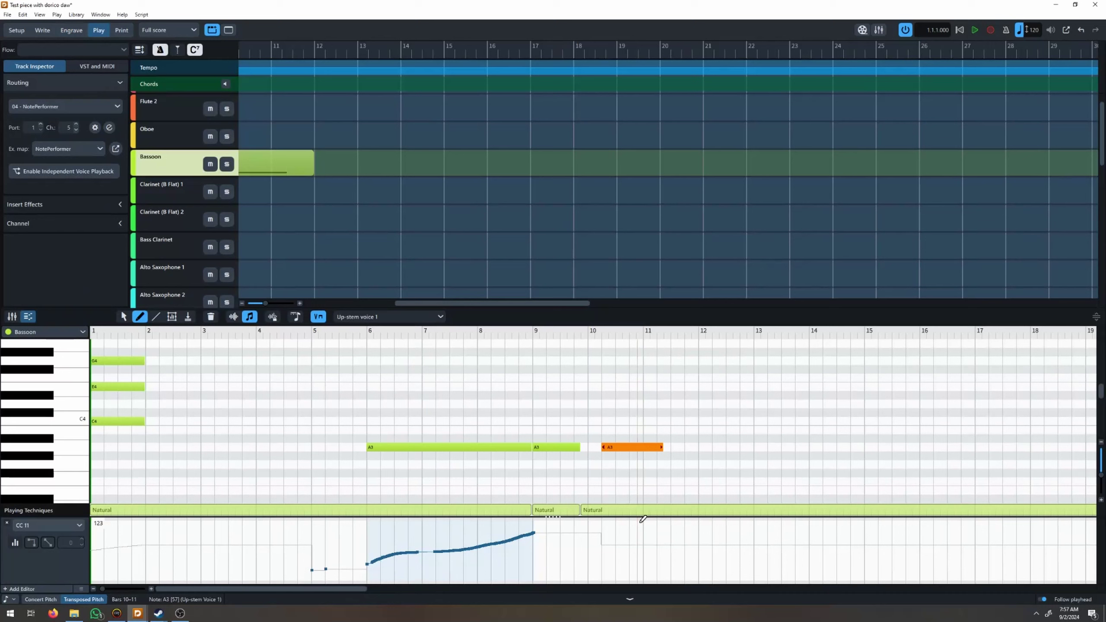
mouse_move(596, 510)
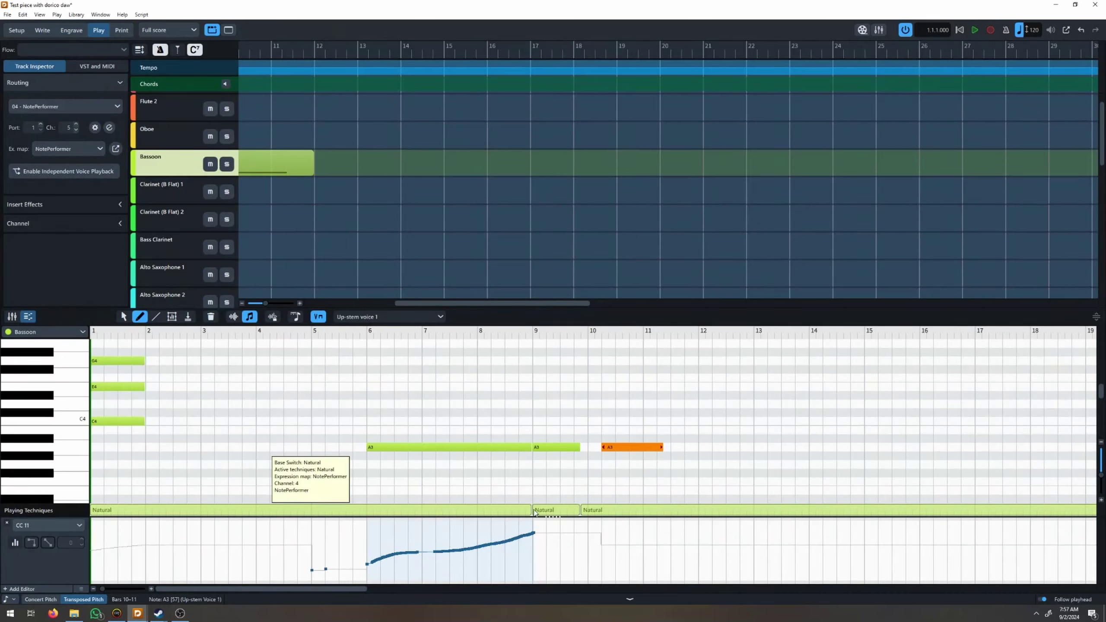
mouse_move(559, 513)
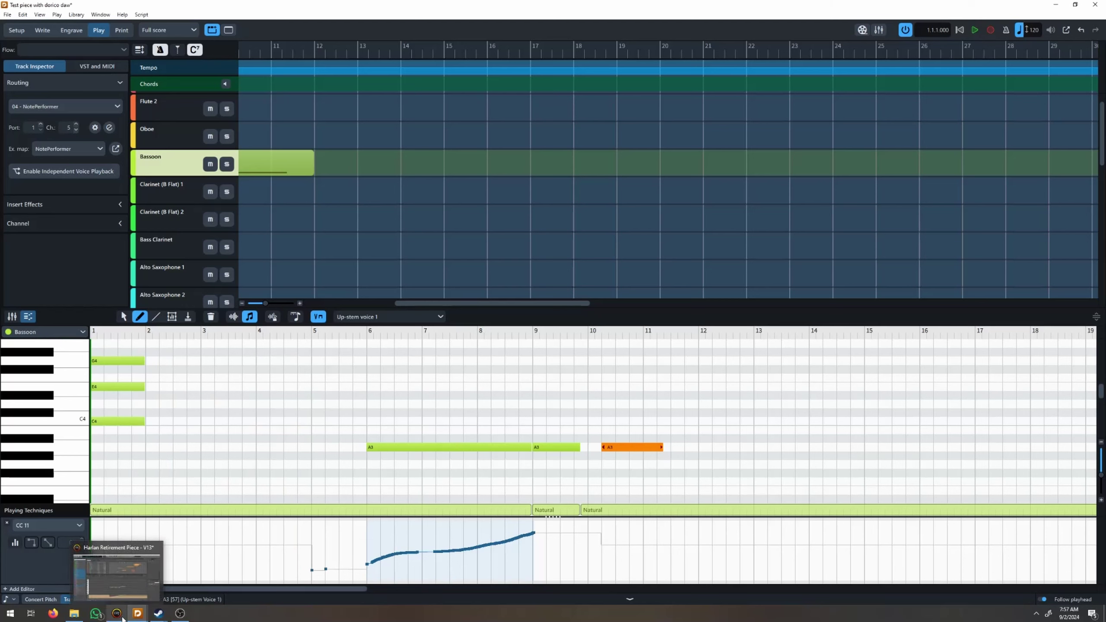
Return to Digital Performer, enlarge the track list, and show the Horn in F 1-4 track's notes.
left_click(122, 619)
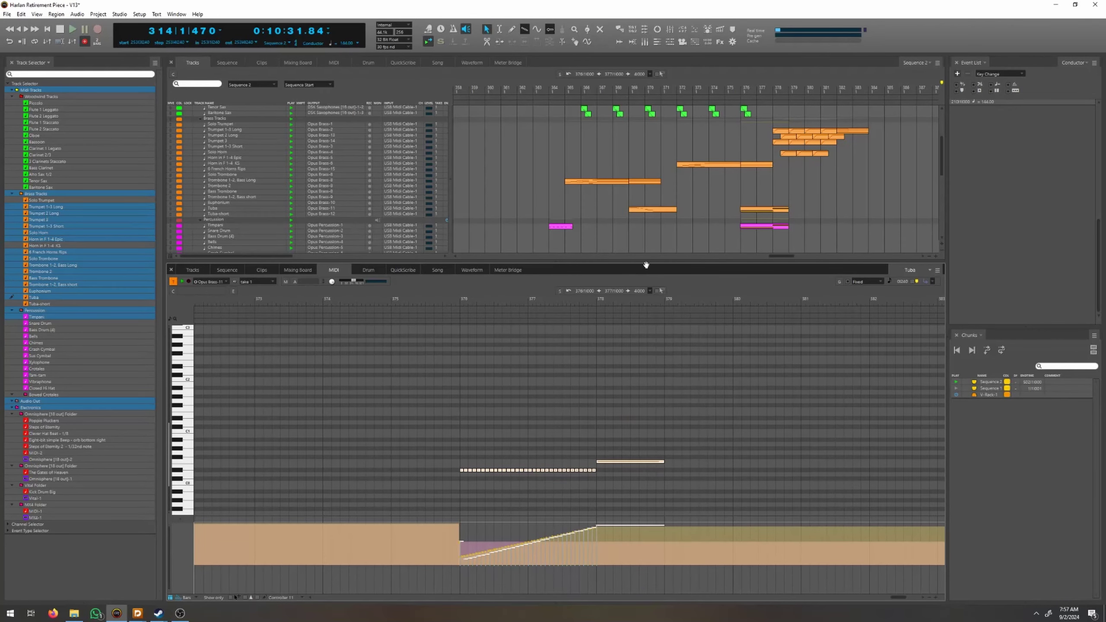
left_click_drag(643, 262, 644, 309)
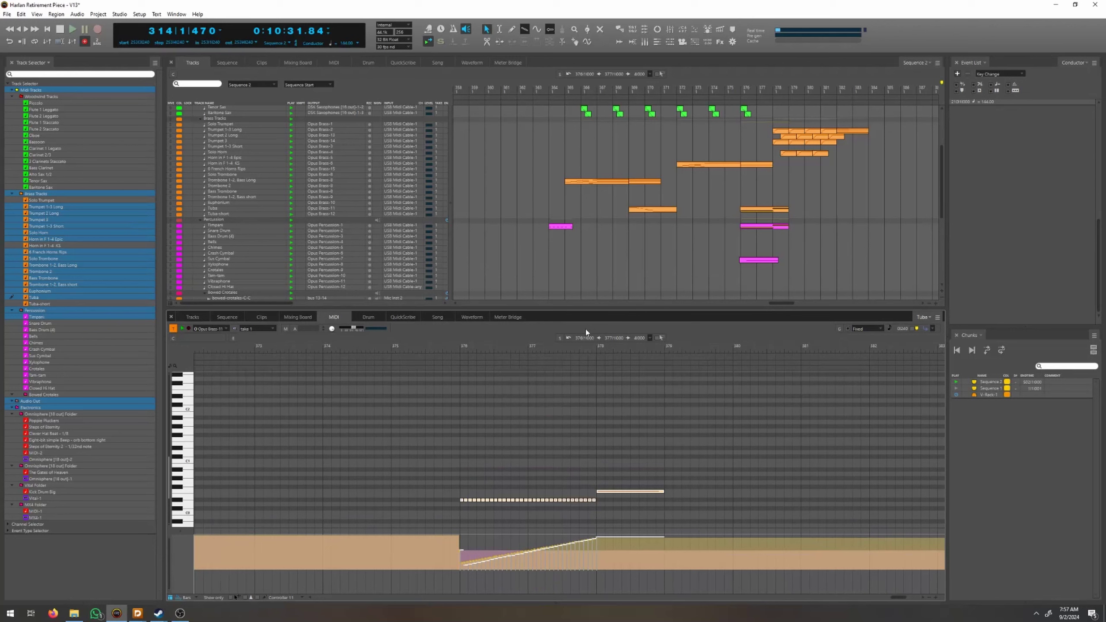
left_click_drag(784, 300, 692, 301)
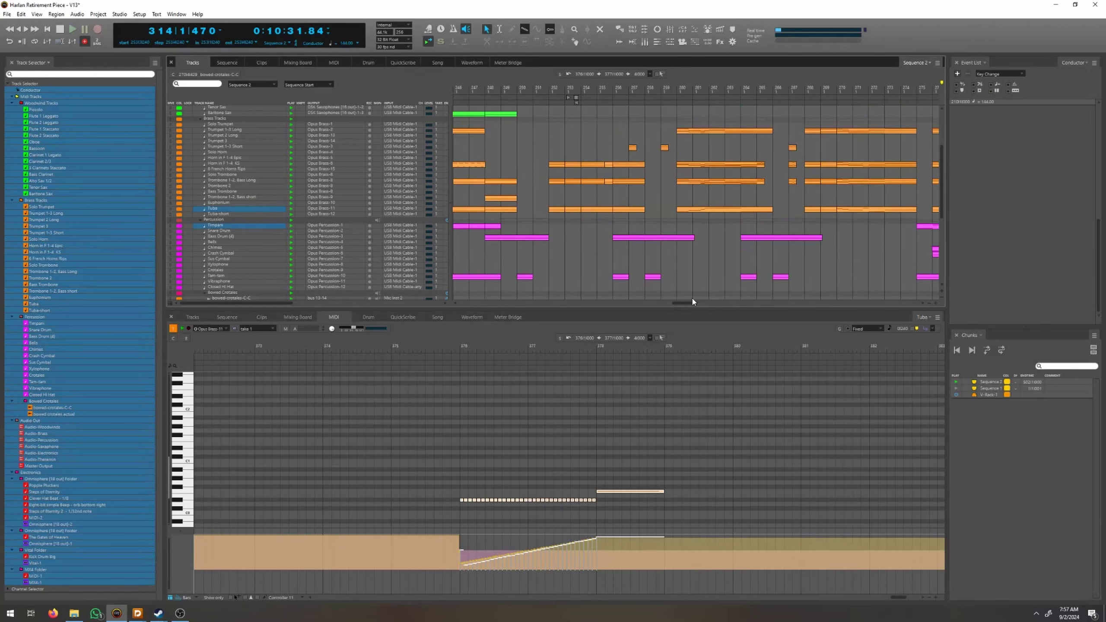
left_click(246, 158)
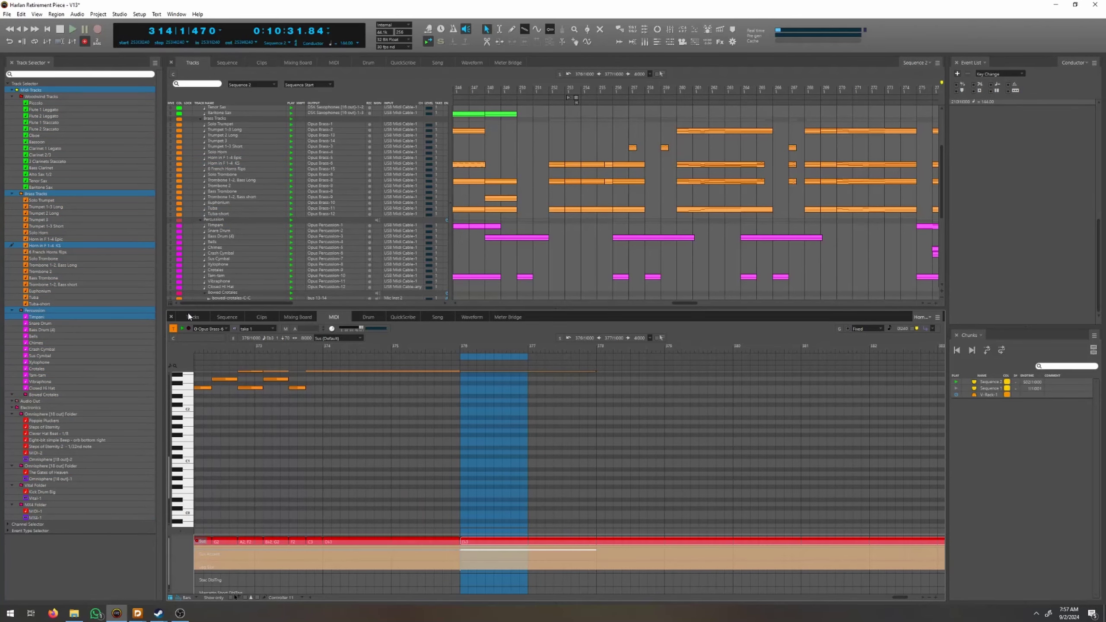
Enlarge the horn's articulation lanes, try the bar 376 note on Sus Accent, then return it to Sus (Default).
left_click_drag(180, 528, 181, 424)
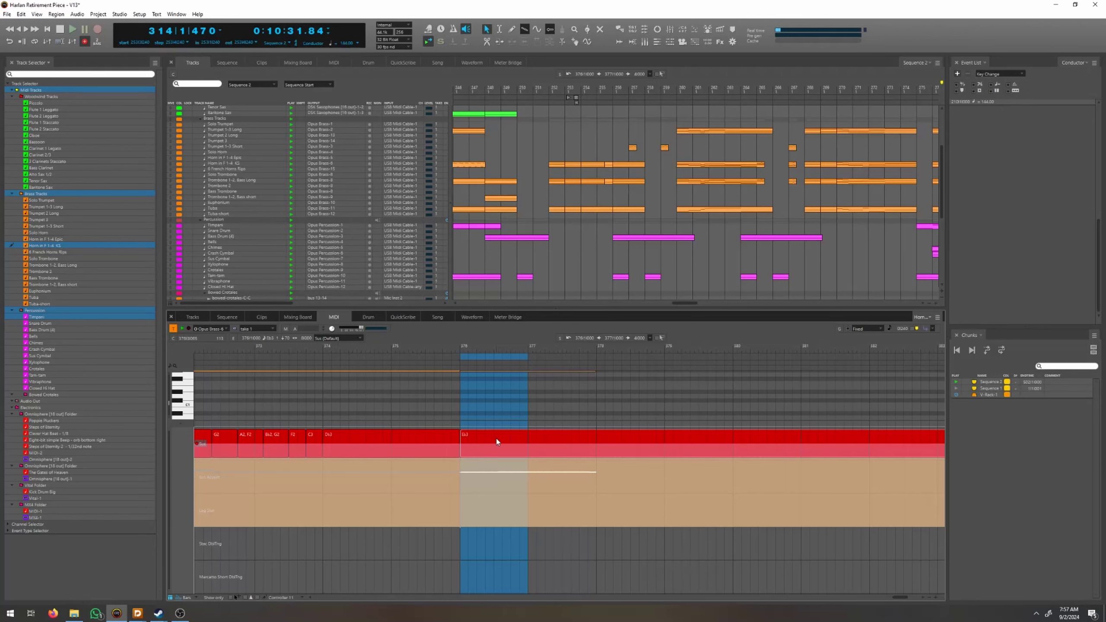
scroll(506, 411, "up", 4)
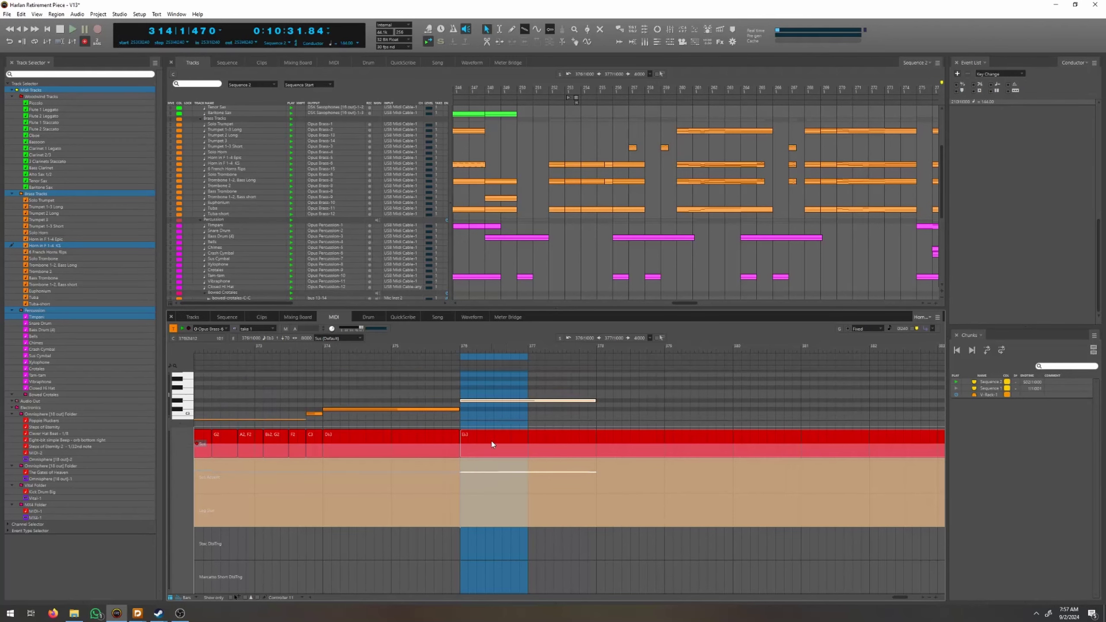
left_click_drag(492, 445, 489, 480)
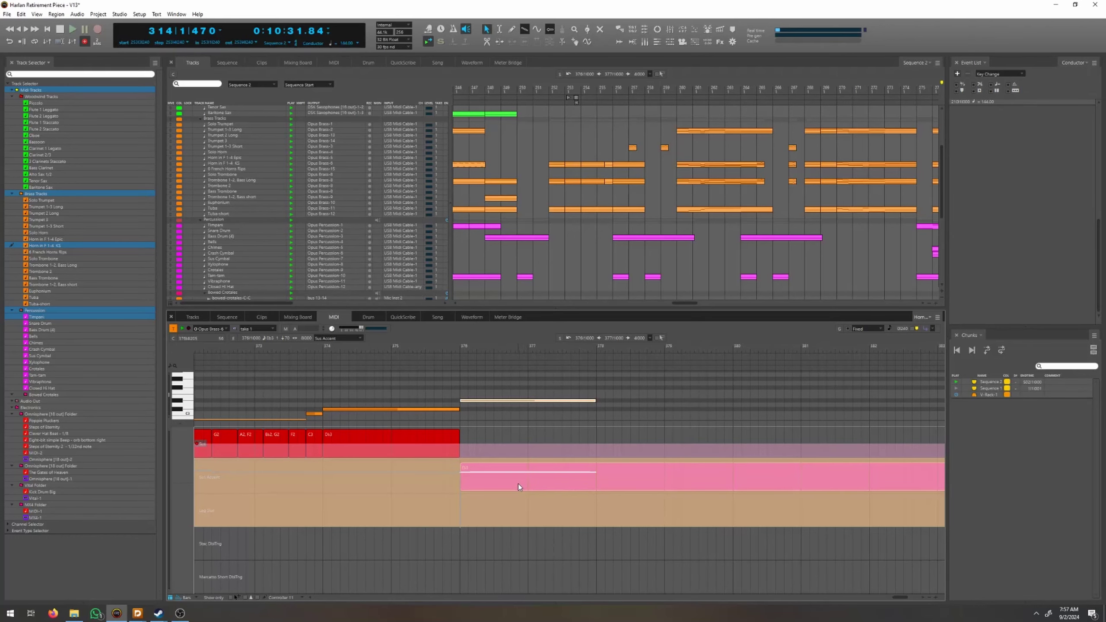
left_click_drag(518, 484, 519, 444)
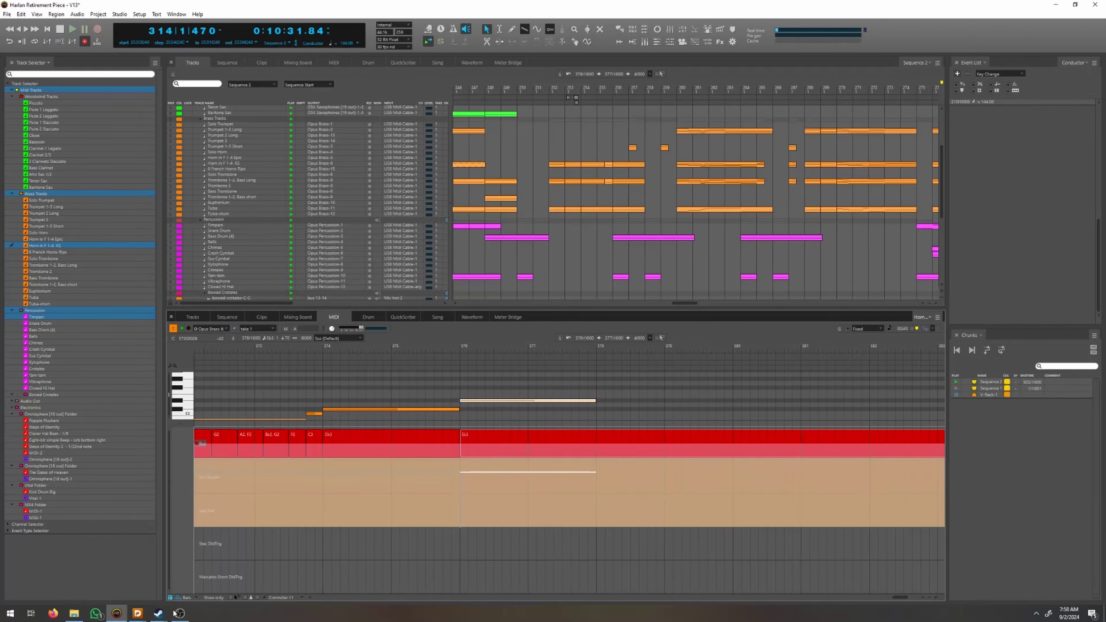
mouse_move(179, 614)
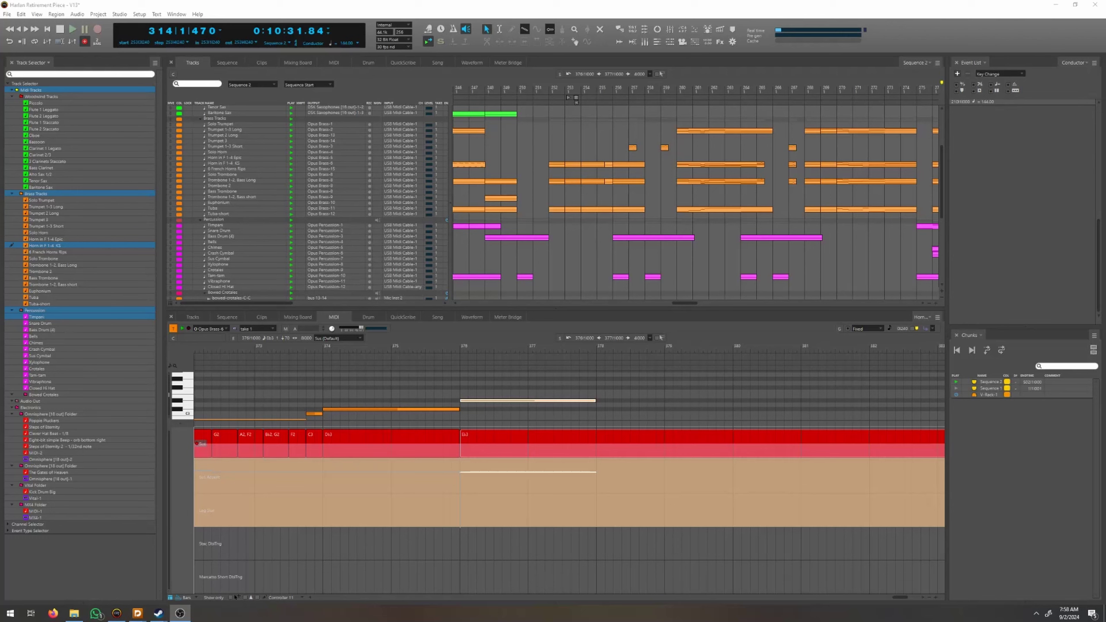
scroll(271, 154, "up", 5)
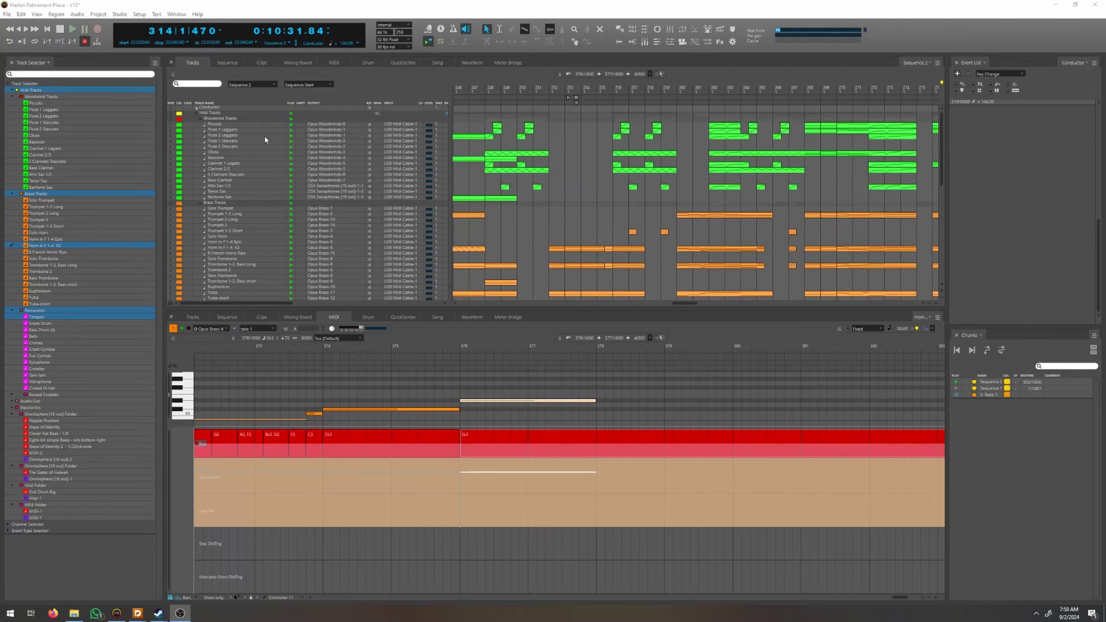
Select the Flute 1 Staccato track among the woodwind tracks.
left_click(253, 141)
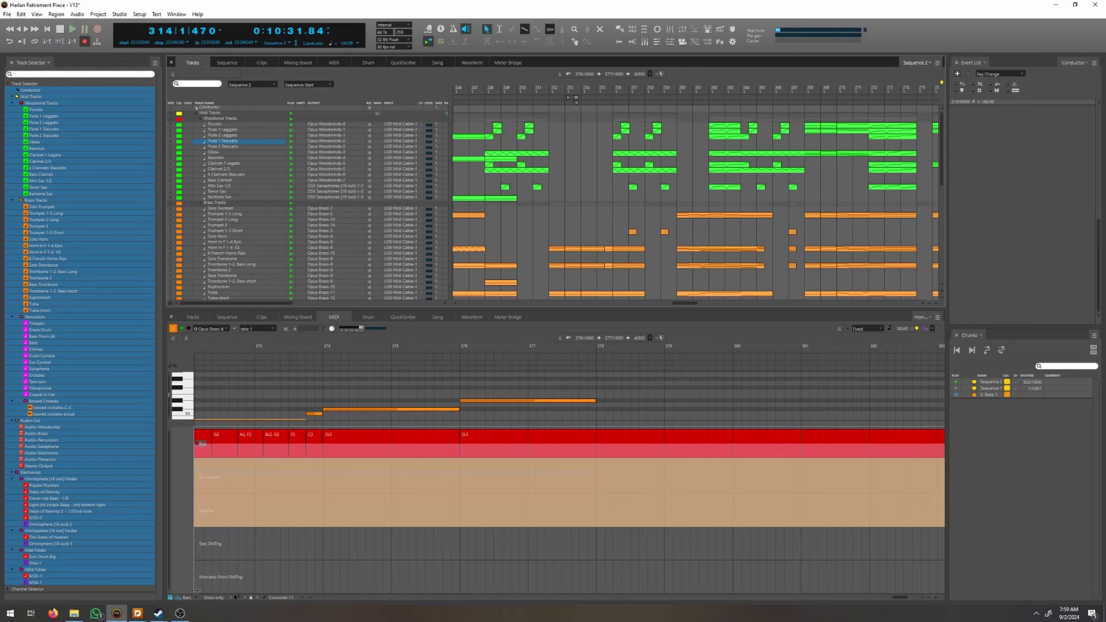
mouse_move(179, 613)
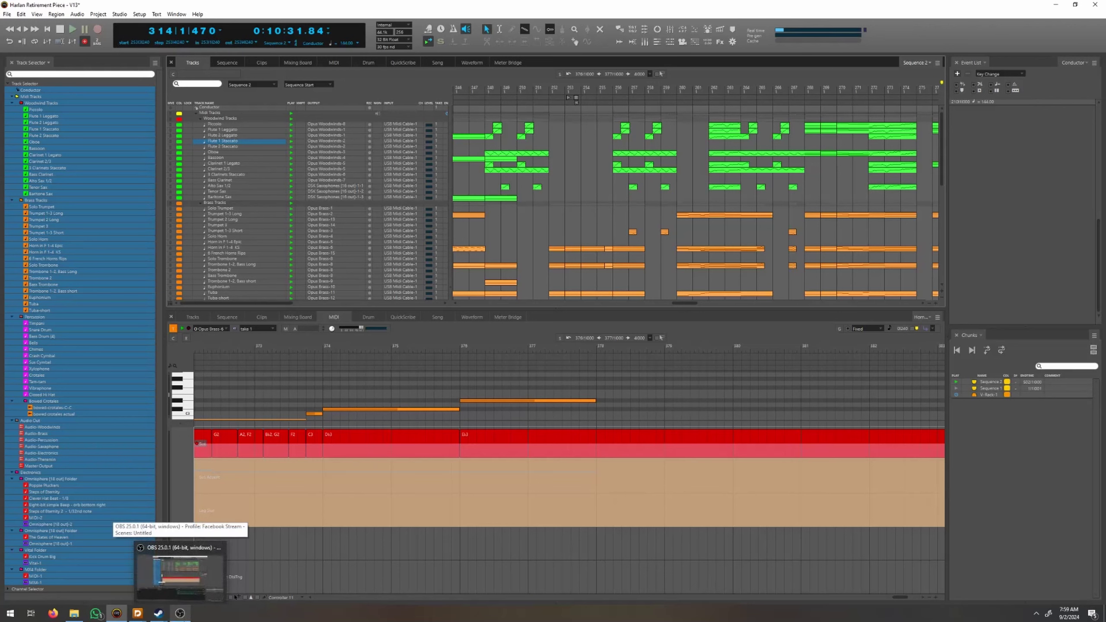